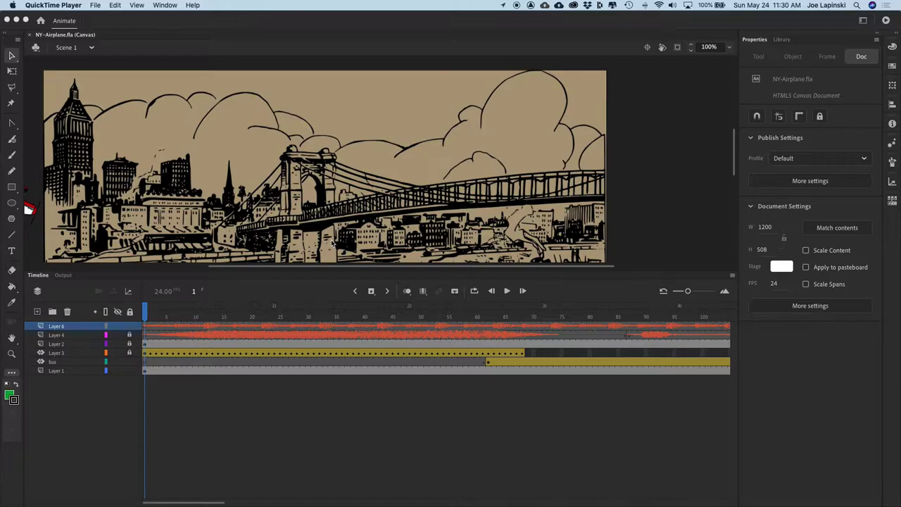
Test the NY-Airplane animation in the browser, copy the preview's address and close the preview
click(227, 48)
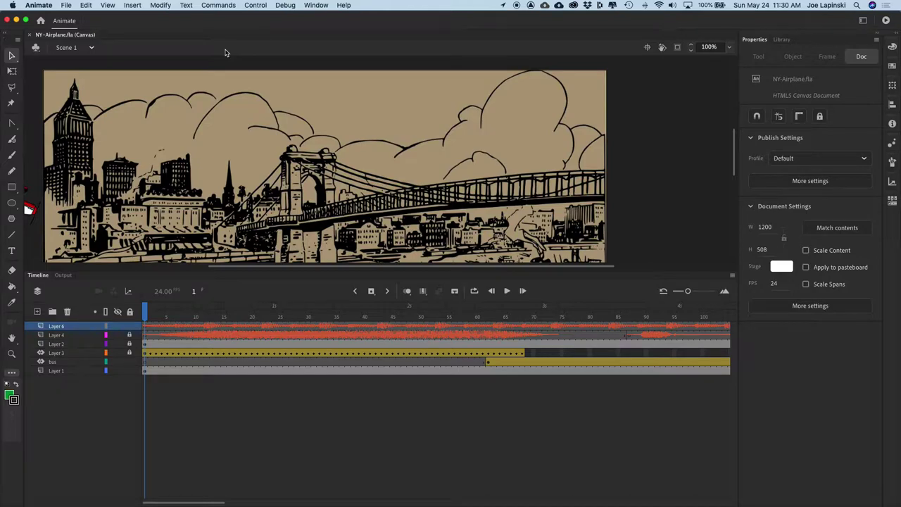
key(super+Return)
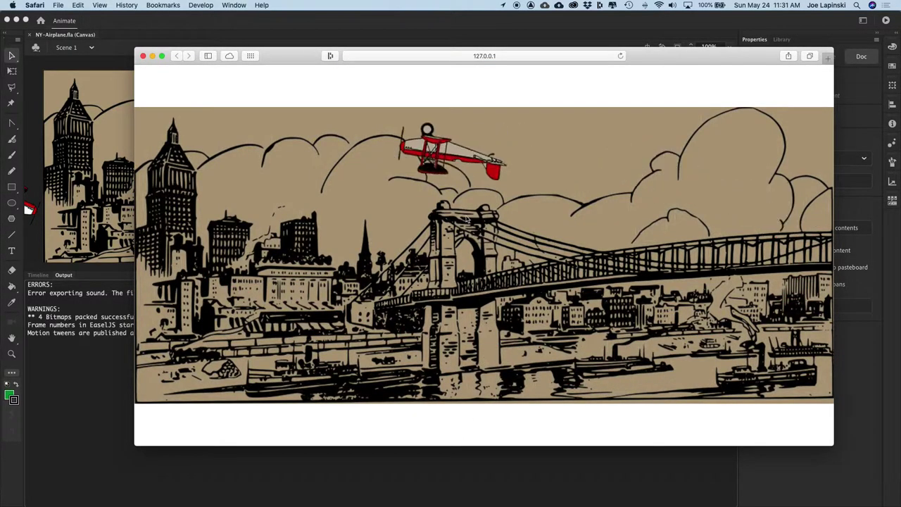
click(516, 56)
key(super+c)
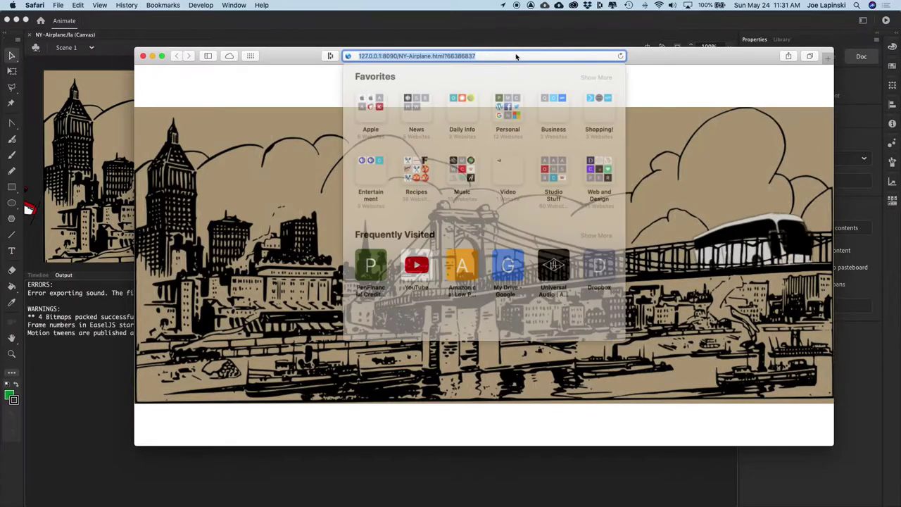
key(Return)
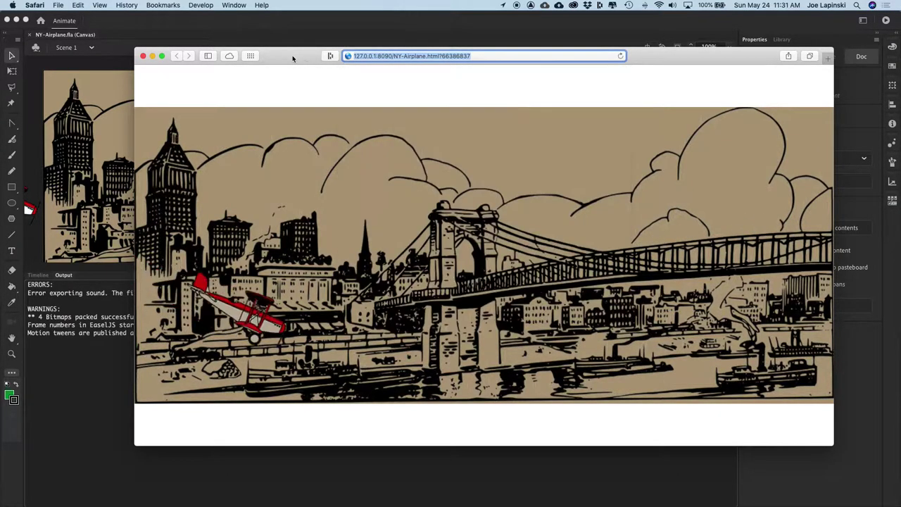
key(super+w)
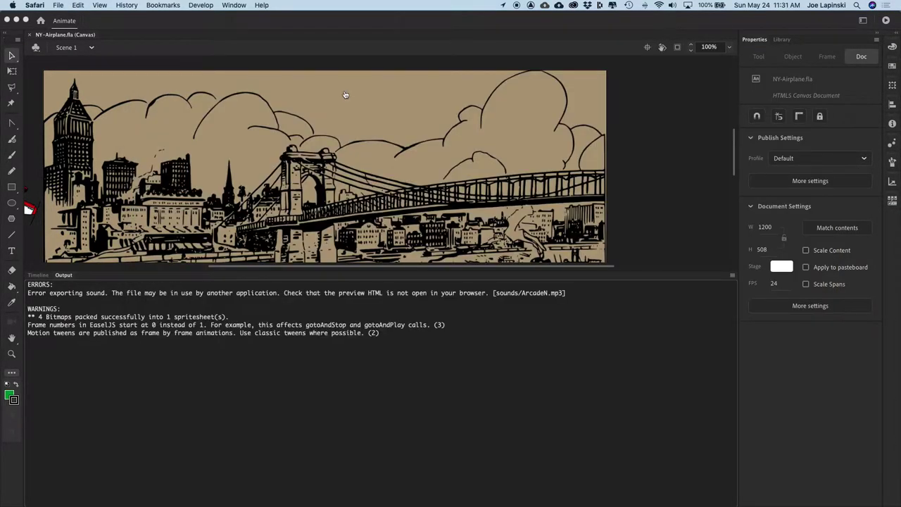
Try the copied preview address in a new Chrome tab, close that tab and return to Animate
key(super+Tab)
key(super+t)
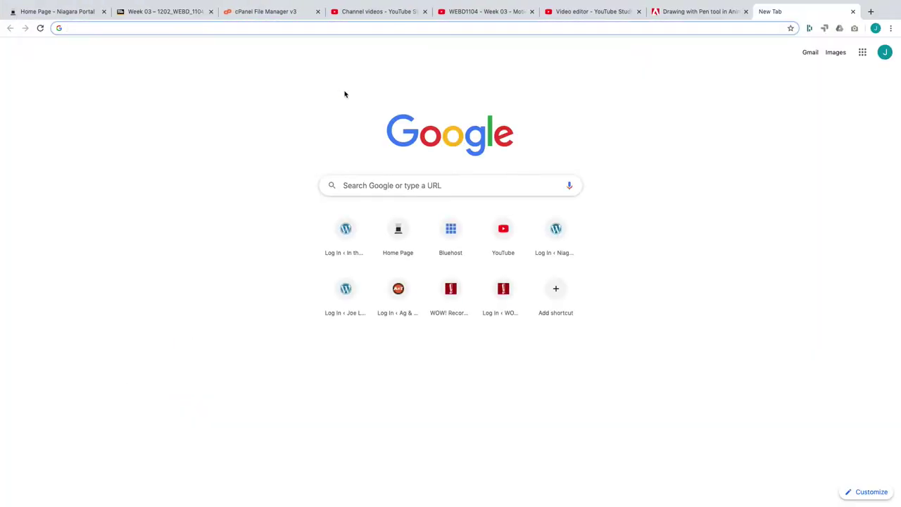
key(super+v)
key(Return)
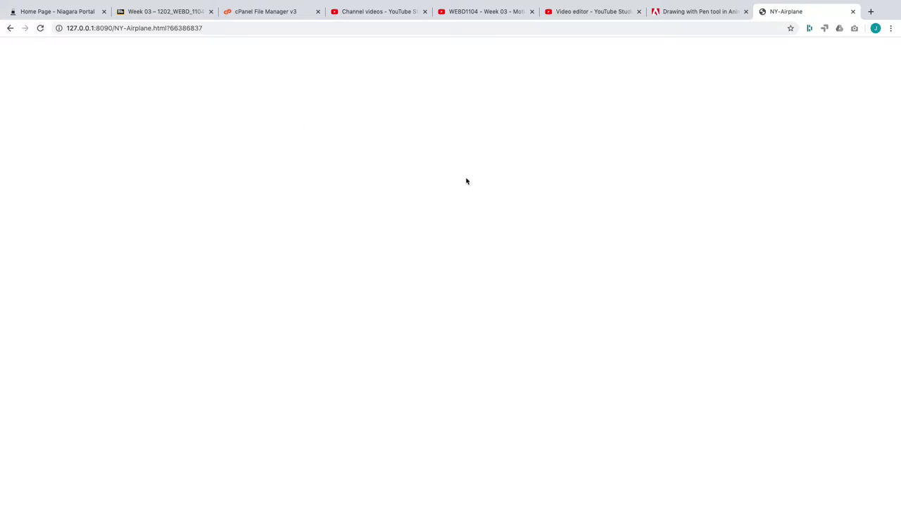
click(853, 11)
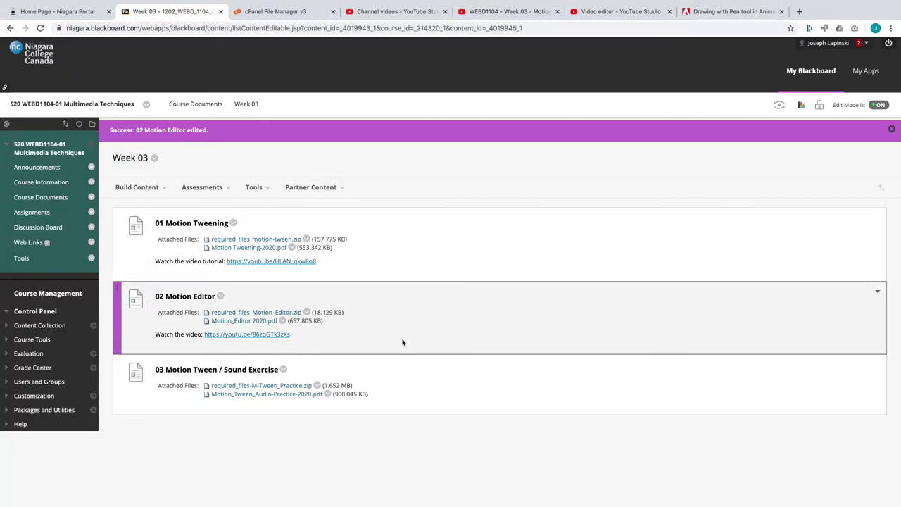
key(ctrl+Left)
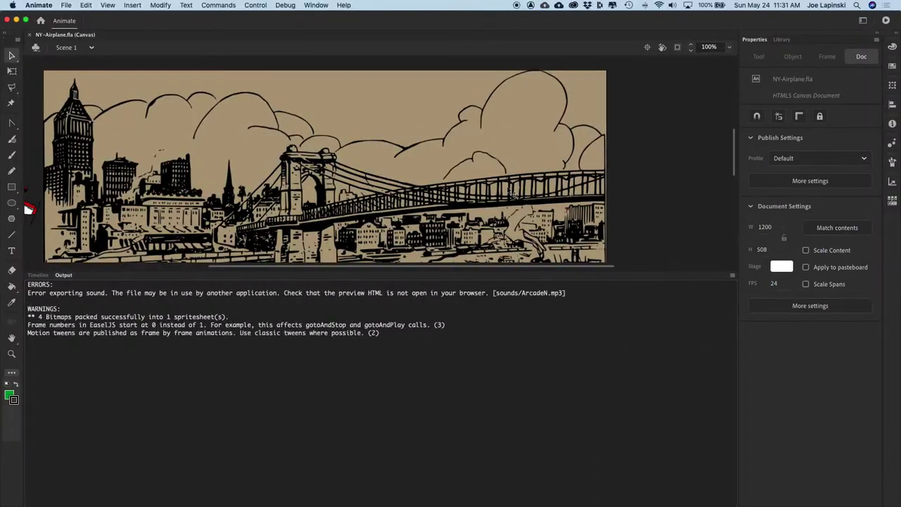
Test the animation in the browser again and open the completed example's link from the Motion_Tween_Audio-Practice-2020 document
key(super+Return)
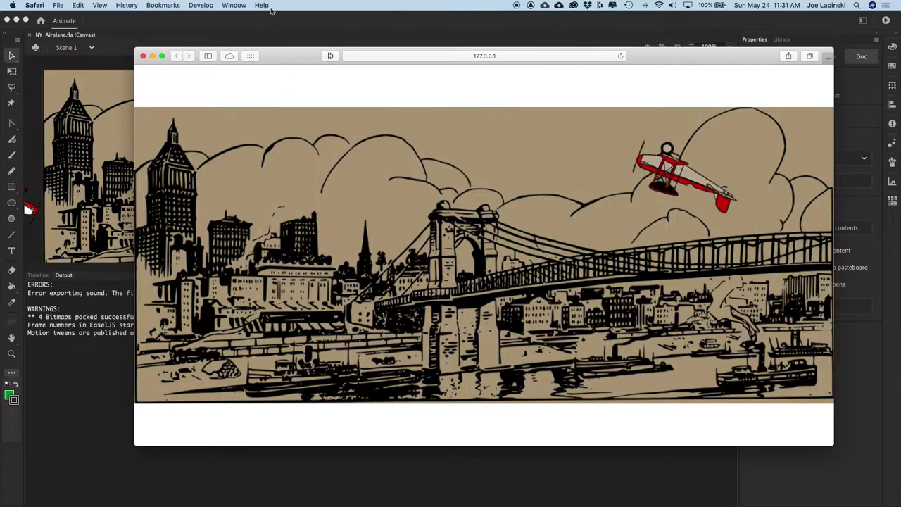
drag(281, 54, 244, 58)
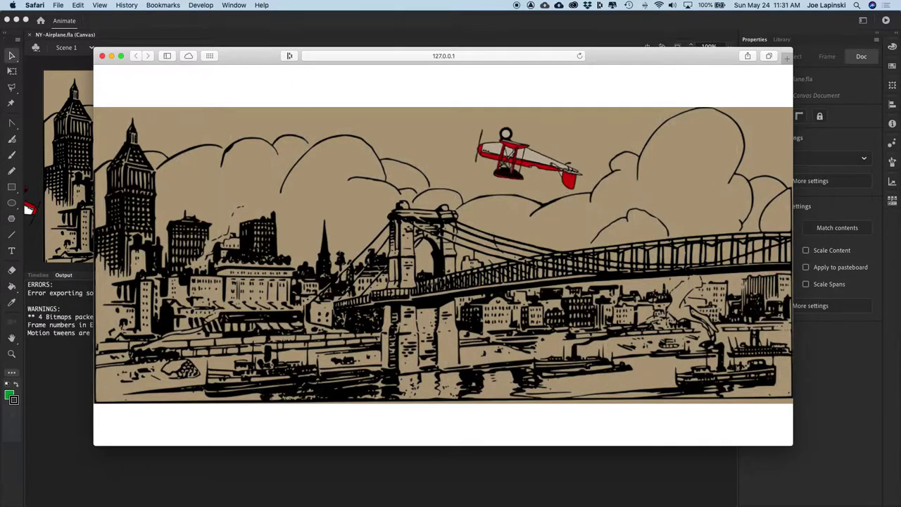
click(309, 457)
drag(309, 456, 258, 37)
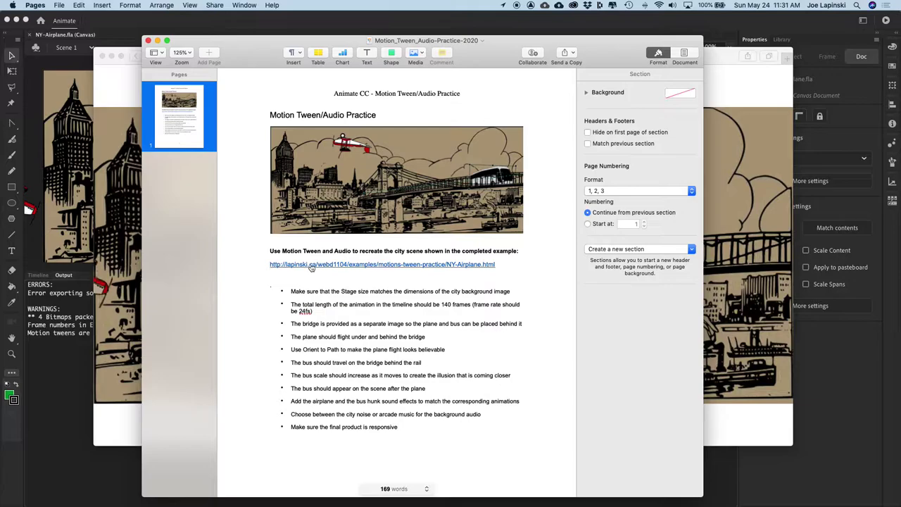
click(311, 266)
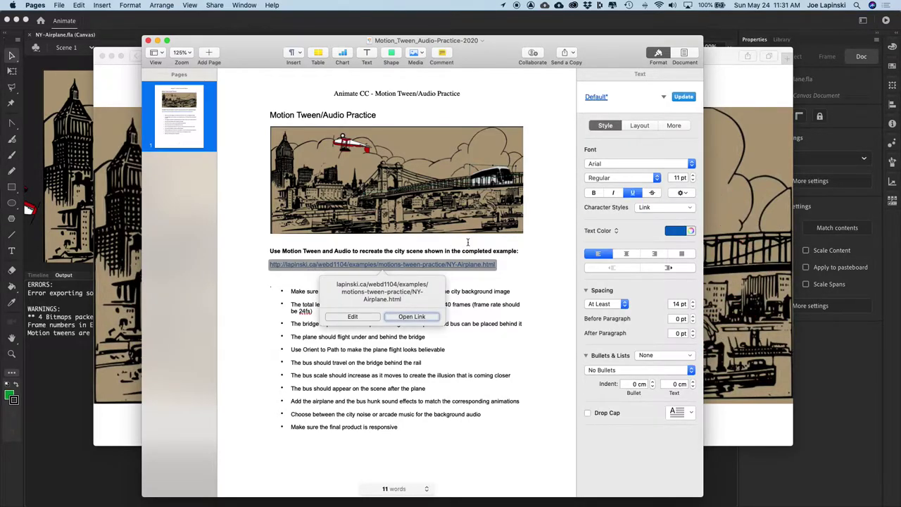
click(422, 316)
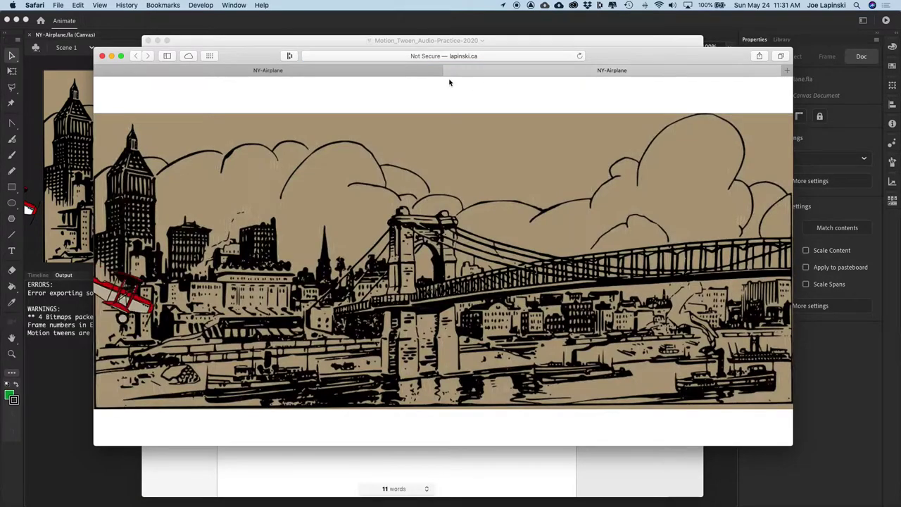
Copy the online NY-Airplane.html example's address and view the example in a new Chrome tab
click(510, 57)
key(ctrl+c)
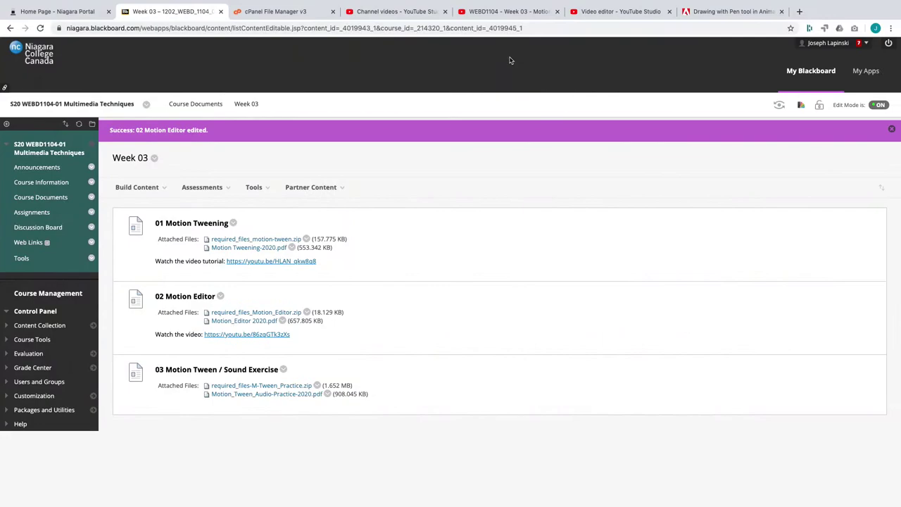
key(ctrl+t)
key(ctrl+v)
key(Return)
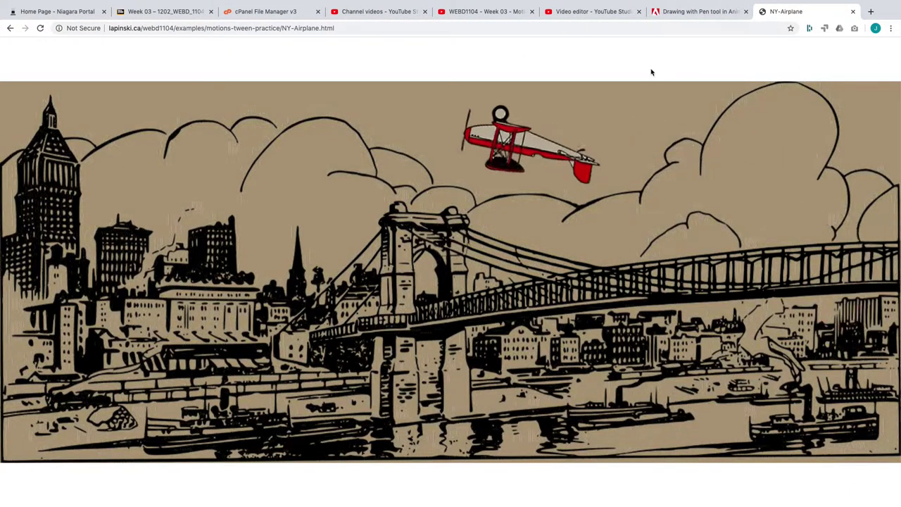
Quit Safari and minimize the Motion_Tween_Audio-Practice-2020 instructions to get back to Animate
click(345, 53)
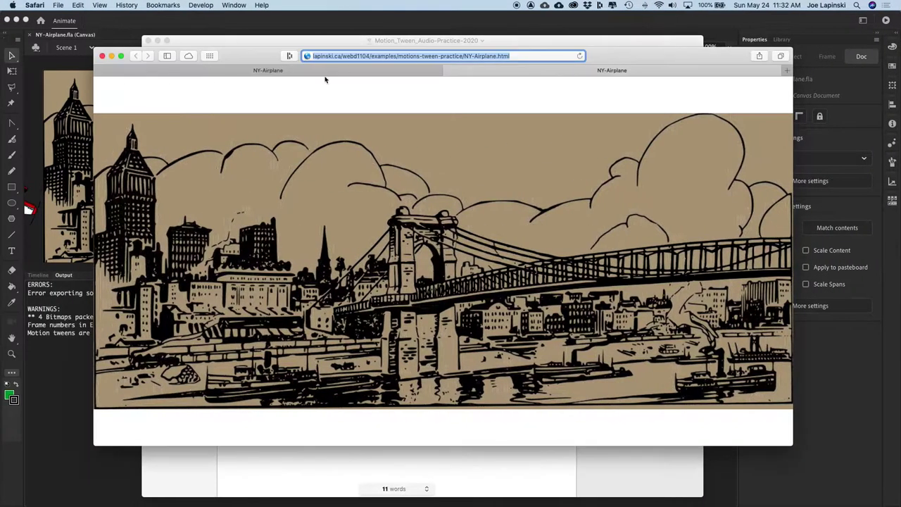
key(super+q)
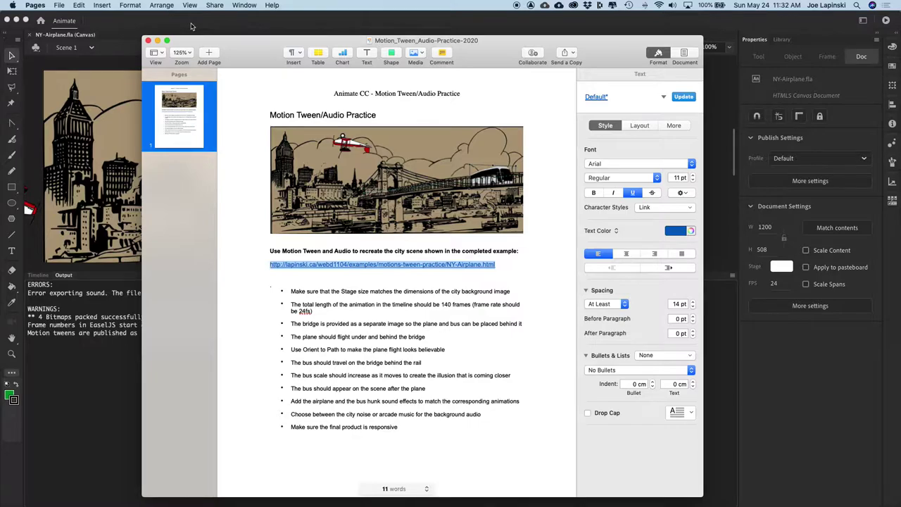
key(super+m)
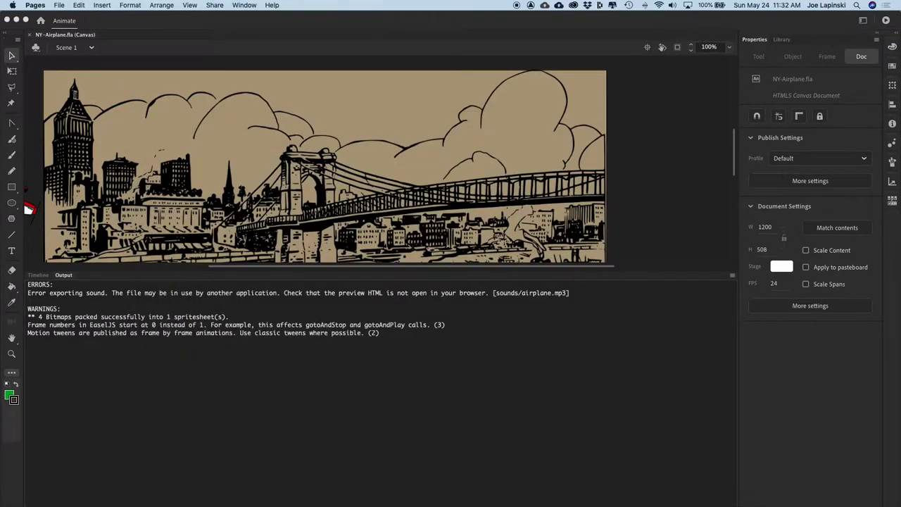
Show the timeline, shrink it until the whole stage is visible, and scrub the opening frames back to frame 1
click(38, 275)
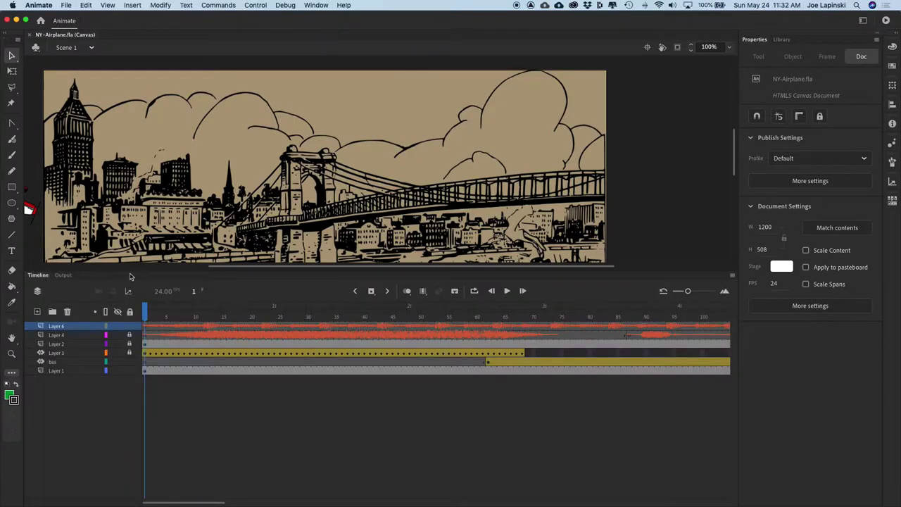
drag(130, 271, 106, 334)
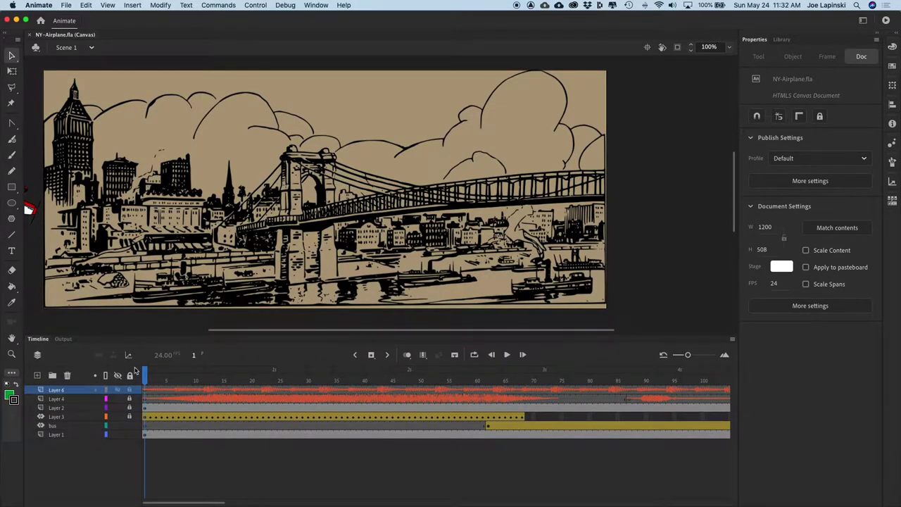
drag(145, 375, 246, 446)
drag(250, 374, 137, 377)
Create a new HTML5 Canvas document from the Medium web preset, 800 x 600 at 24 fps
click(67, 5)
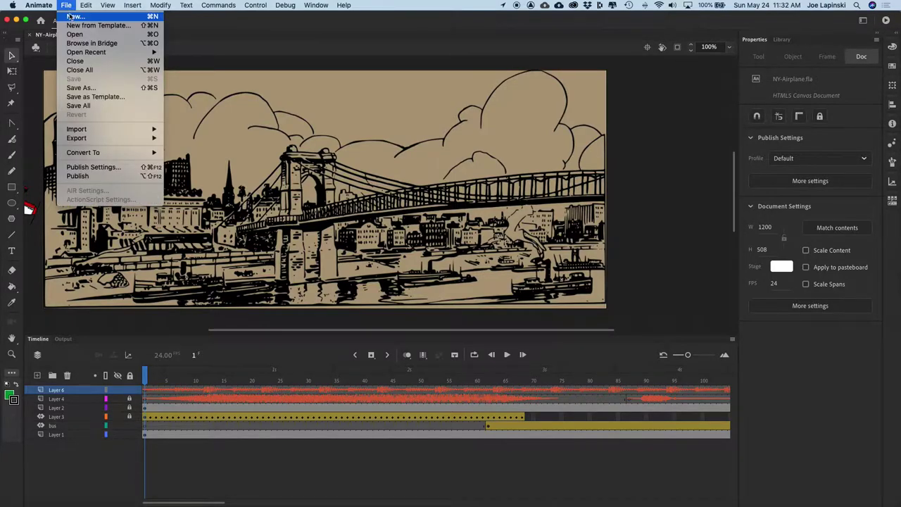
click(73, 16)
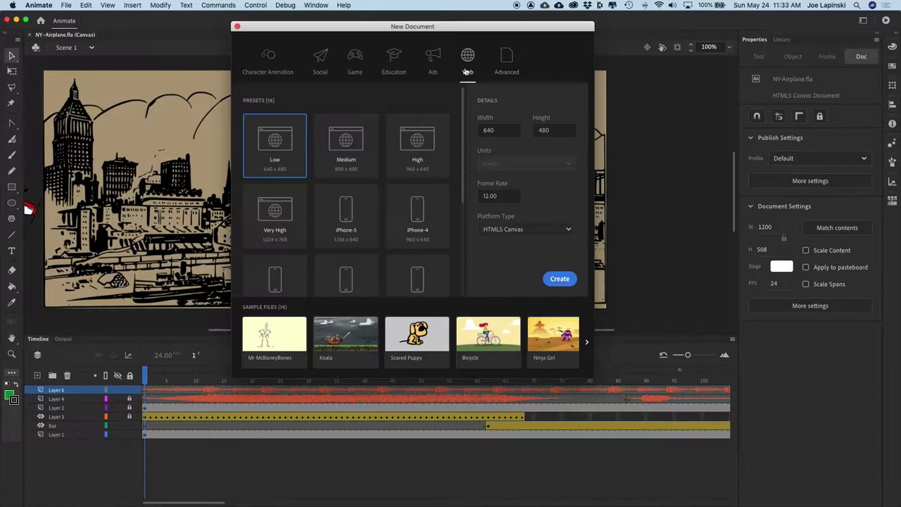
click(344, 151)
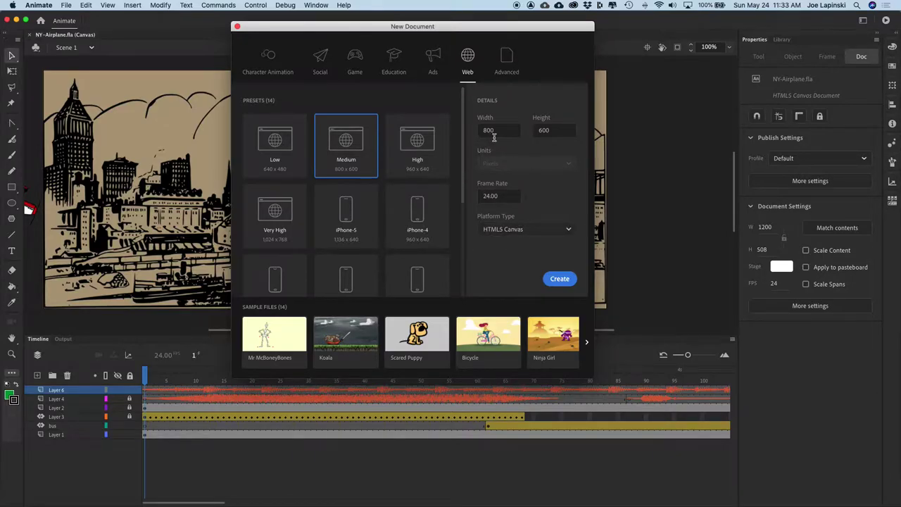
drag(477, 37, 458, 33)
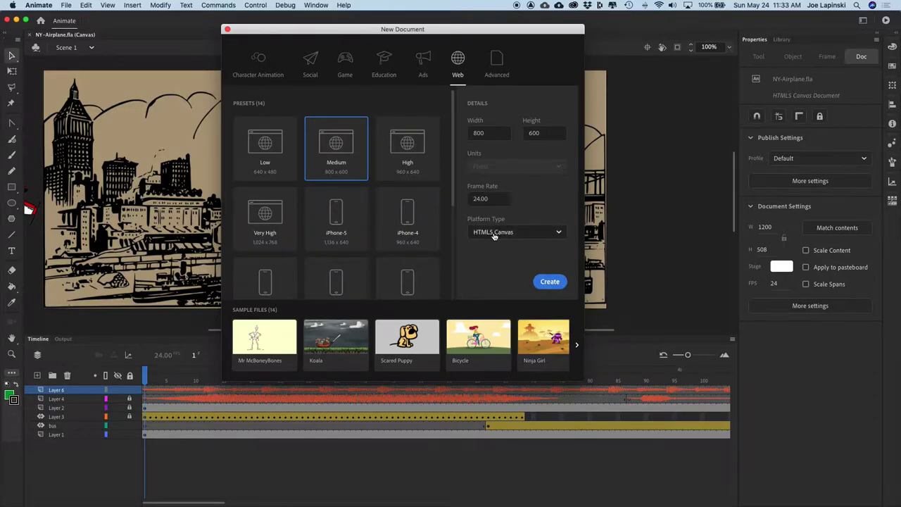
click(550, 282)
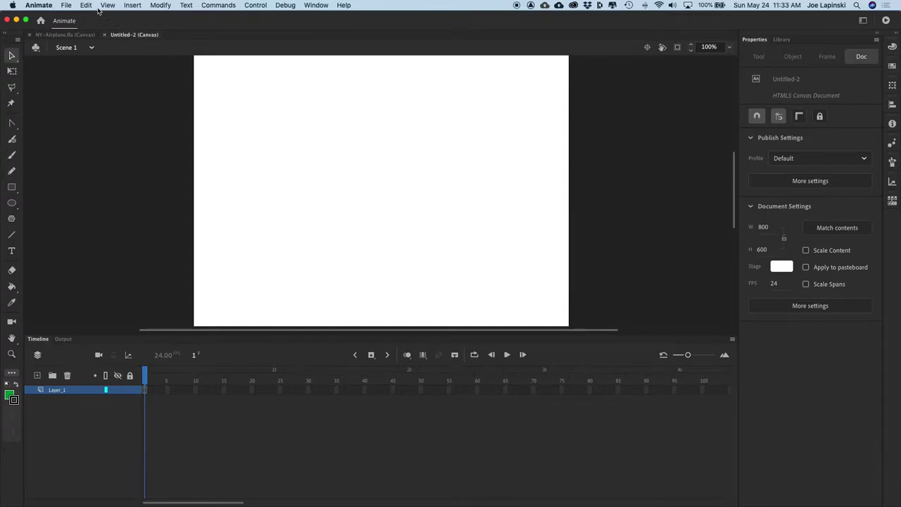
Save the new document as ny-airplane.fla in the instructor's copy of the required_files-M-Tween_Practice folder
key(super+s)
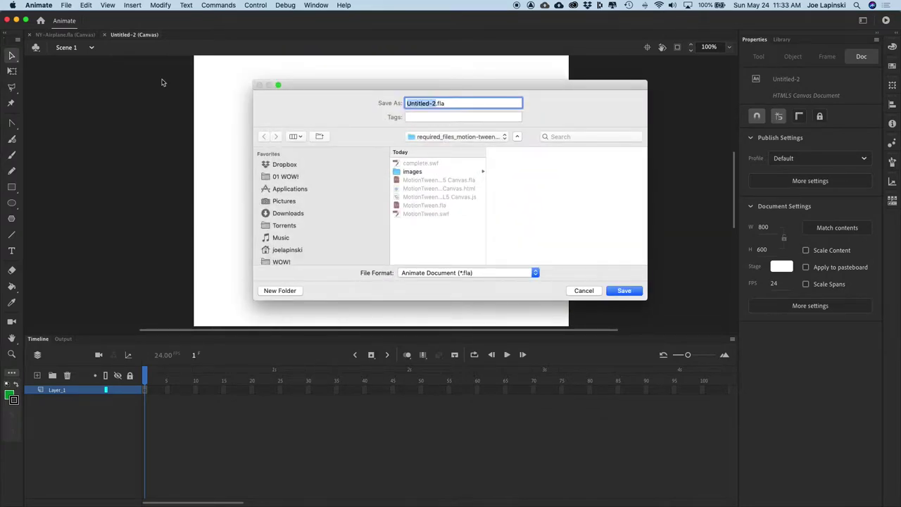
text(ny-airplane)
click(447, 140)
click(490, 157)
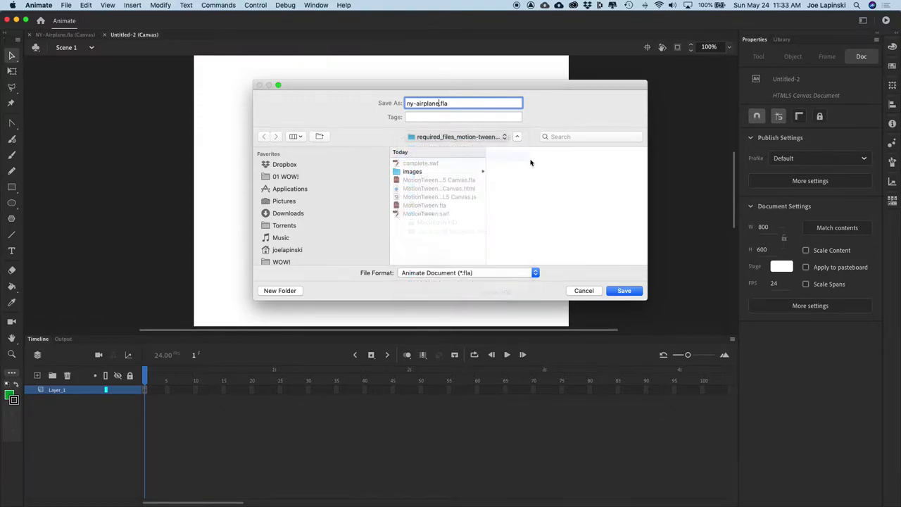
click(580, 163)
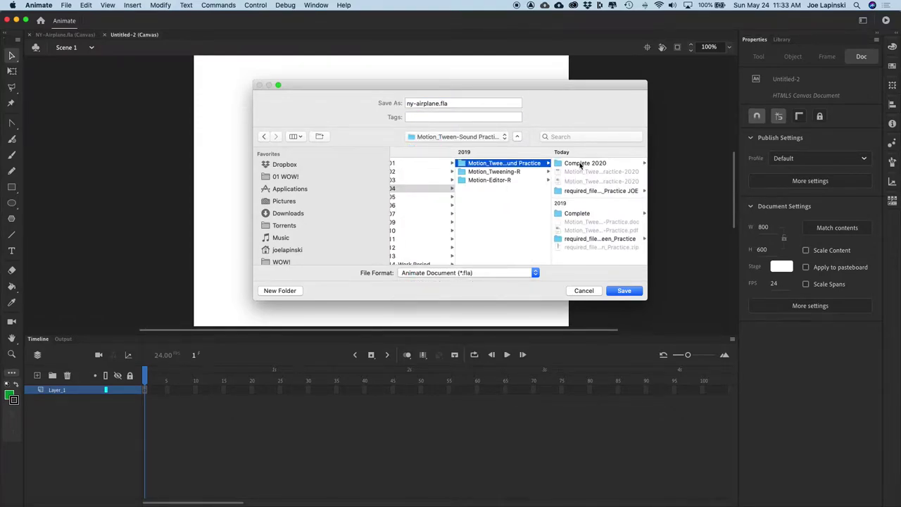
click(602, 191)
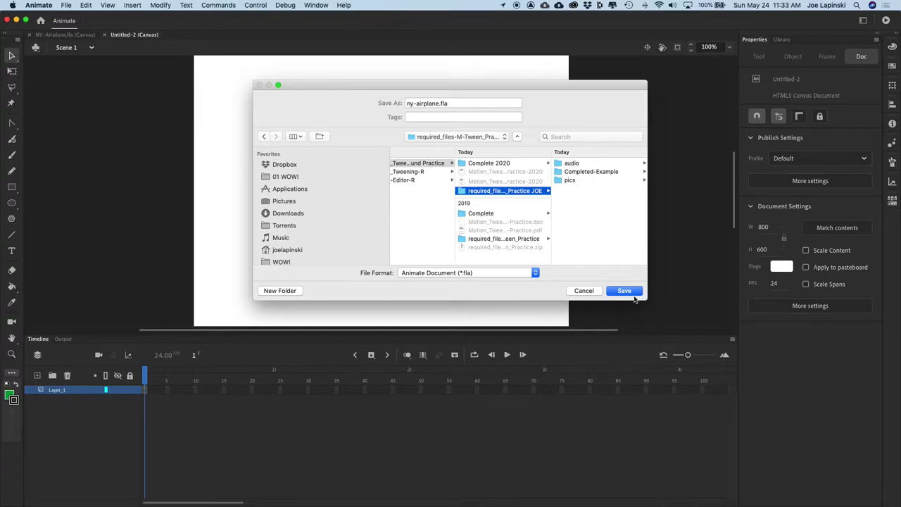
click(633, 295)
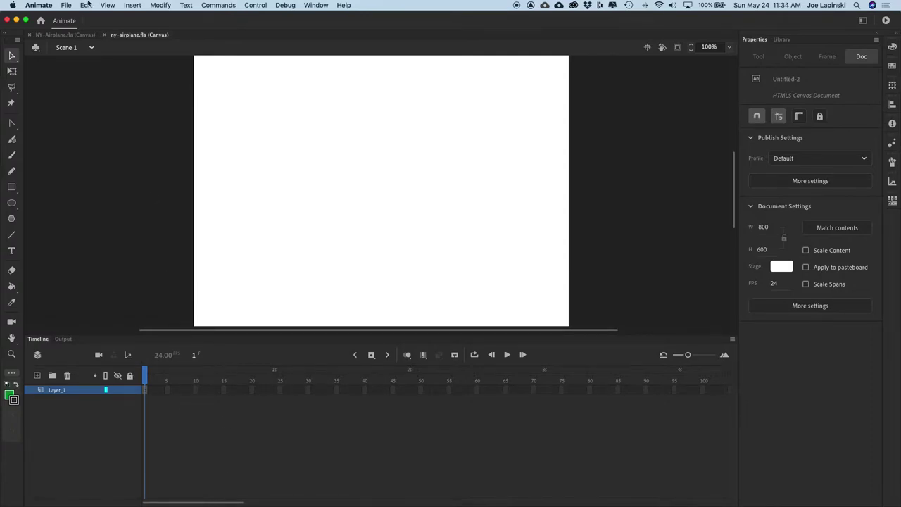
Import biplane.png, bus.png, nyc-bridge.png and nyc.png from the practice files' pics folder into the library and show the library
click(66, 5)
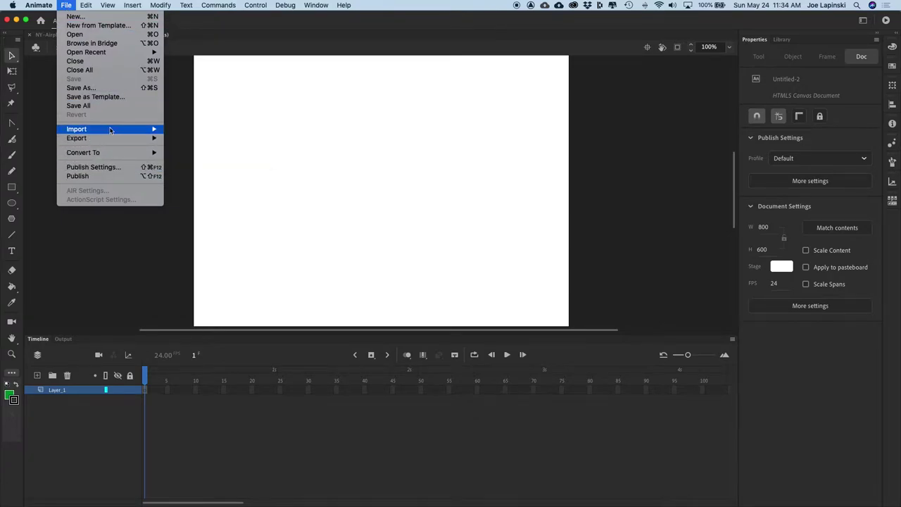
mouse_move(110, 130)
click(204, 138)
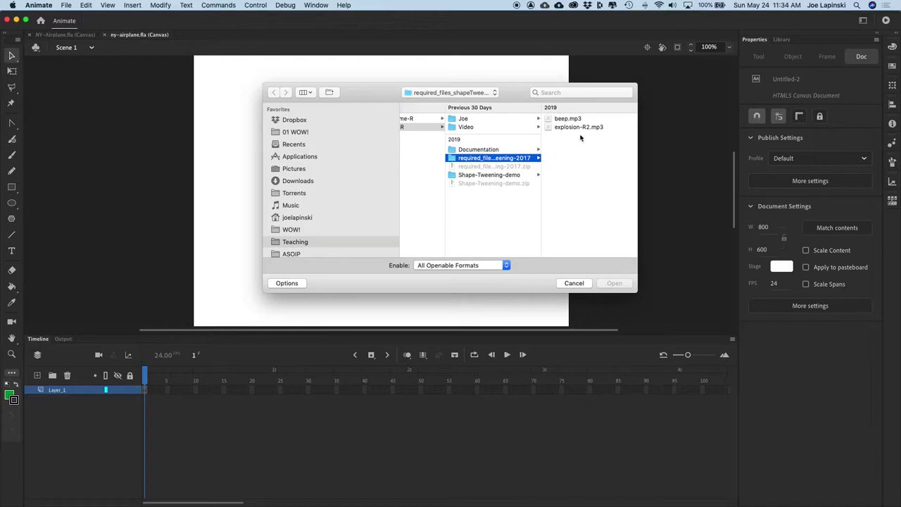
click(476, 97)
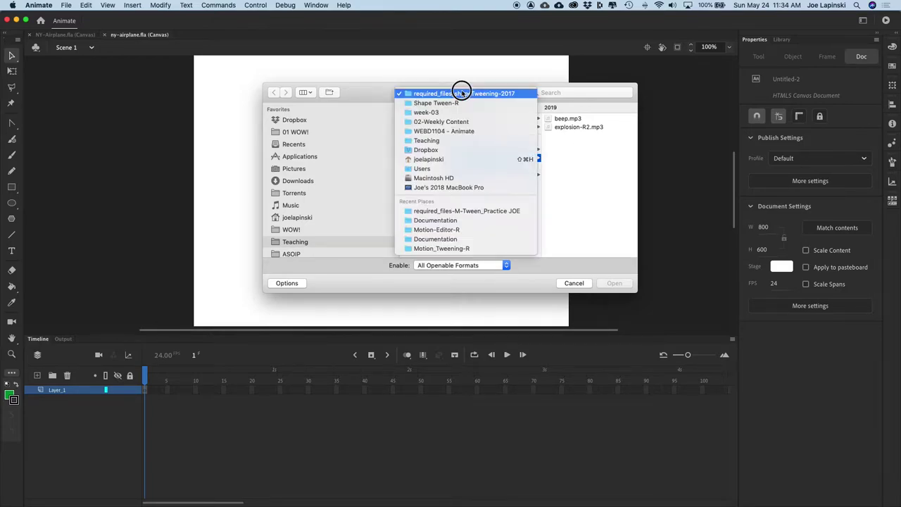
click(642, 169)
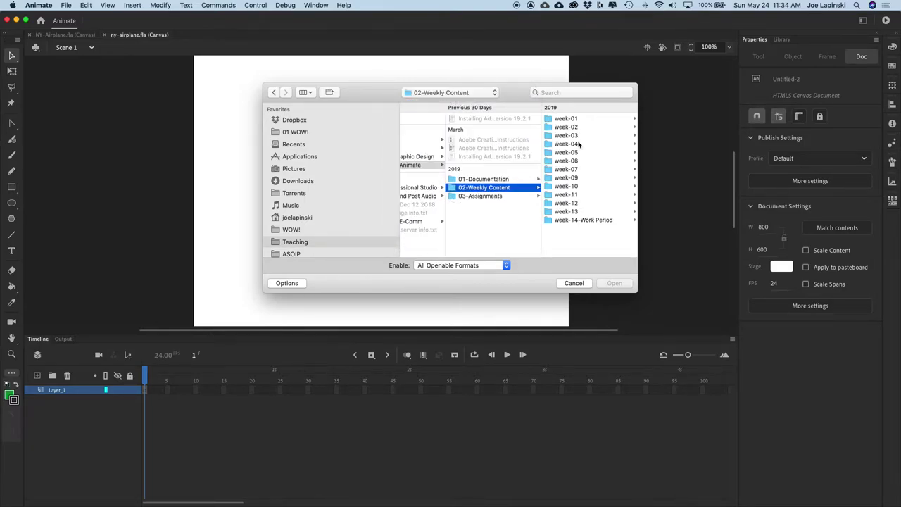
click(563, 144)
click(586, 119)
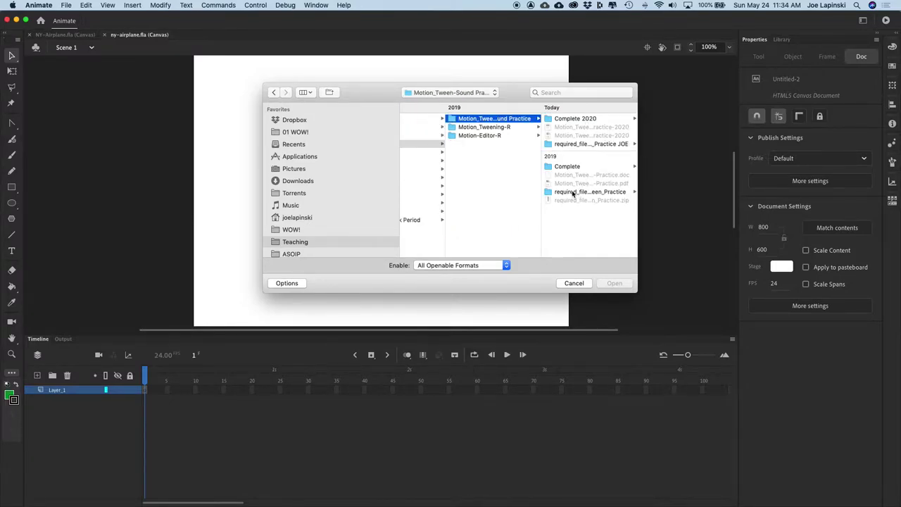
click(563, 143)
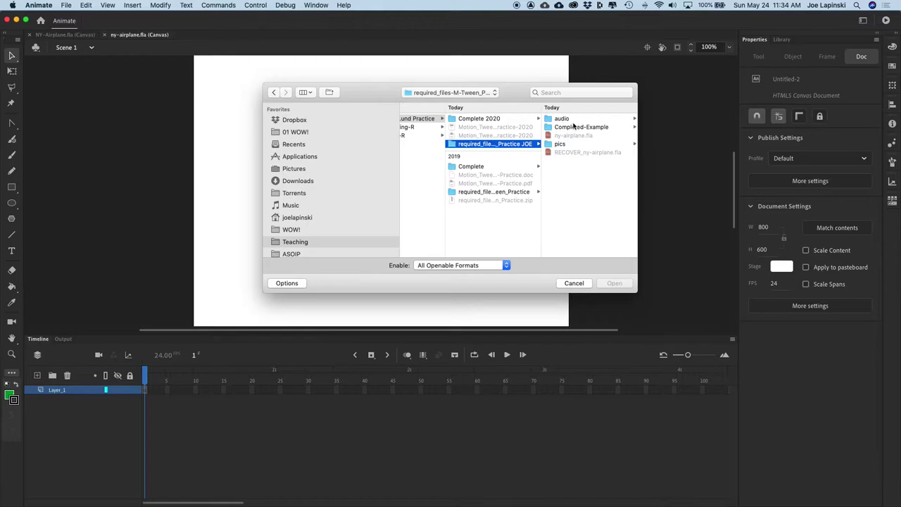
click(563, 144)
drag(581, 165, 549, 96)
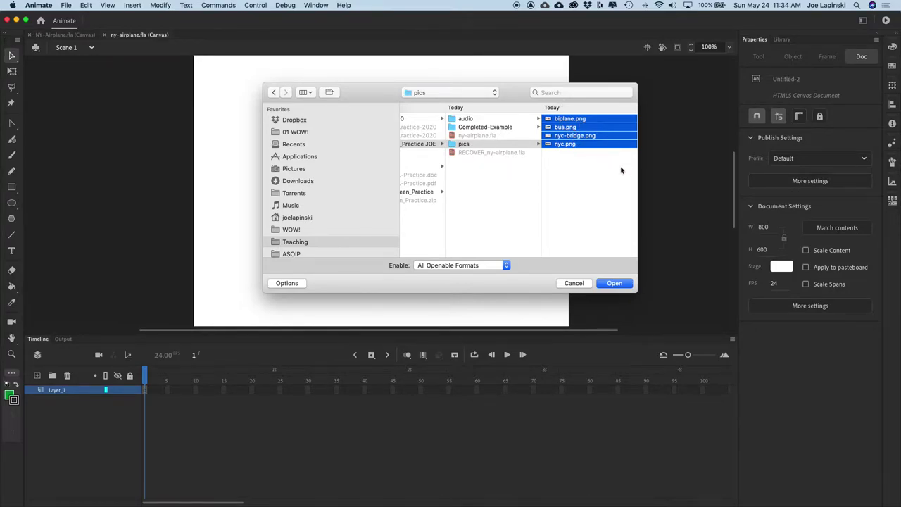
click(615, 284)
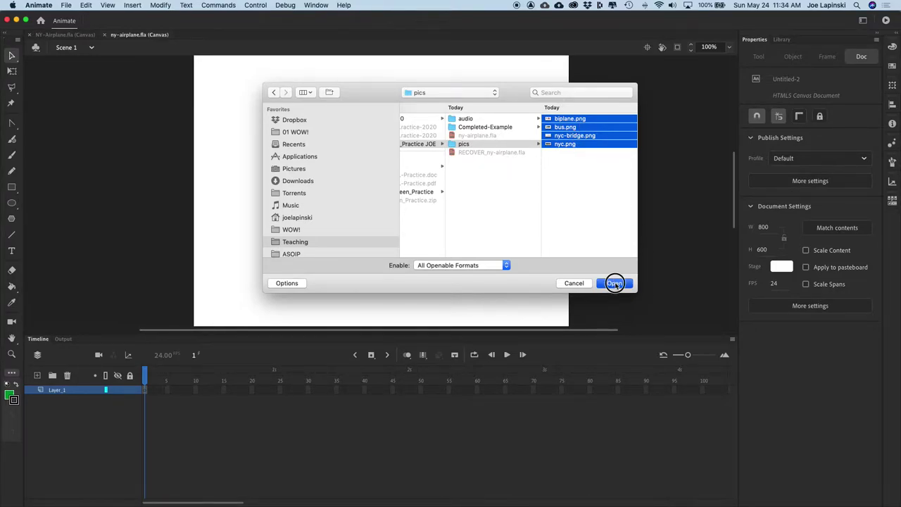
click(782, 39)
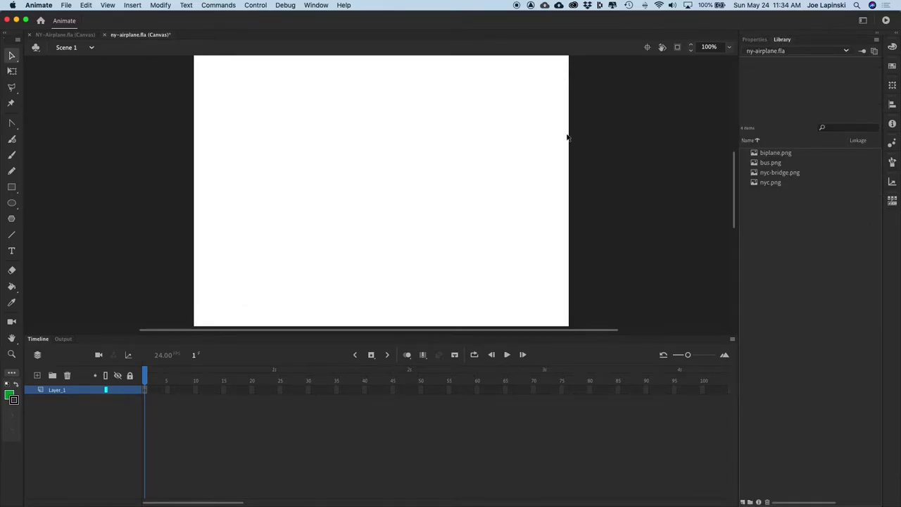
Rename Layer_1 as background
double_click(56, 389)
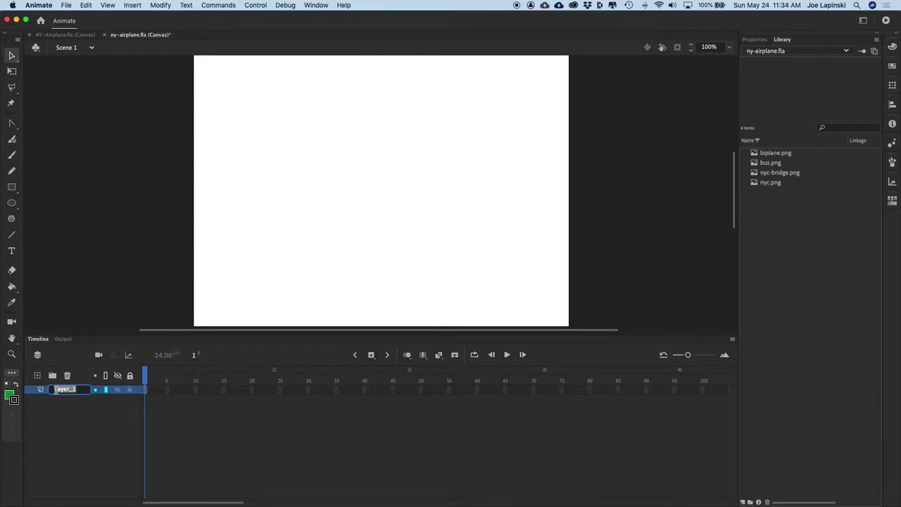
text(background)
key(Return)
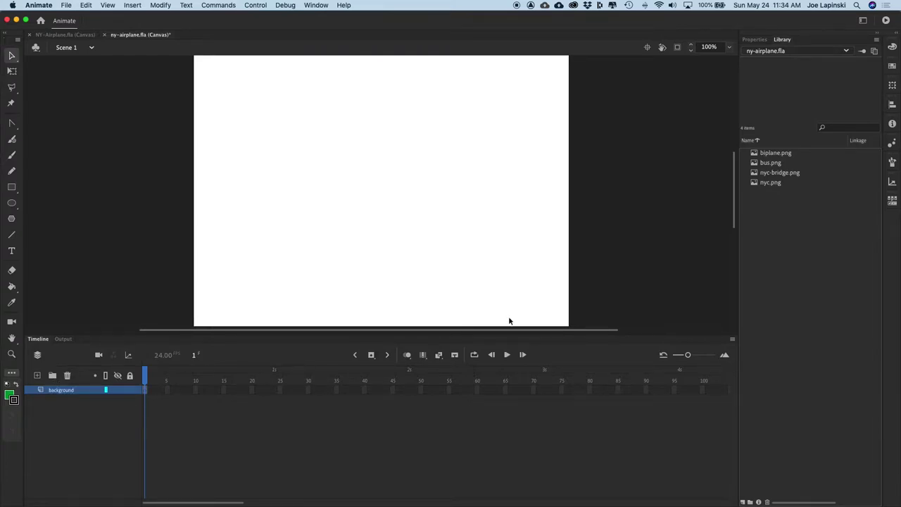
Place nyc.png from the library on the background layer, roughly centred over the stage
click(754, 172)
click(754, 183)
drag(754, 182, 296, 161)
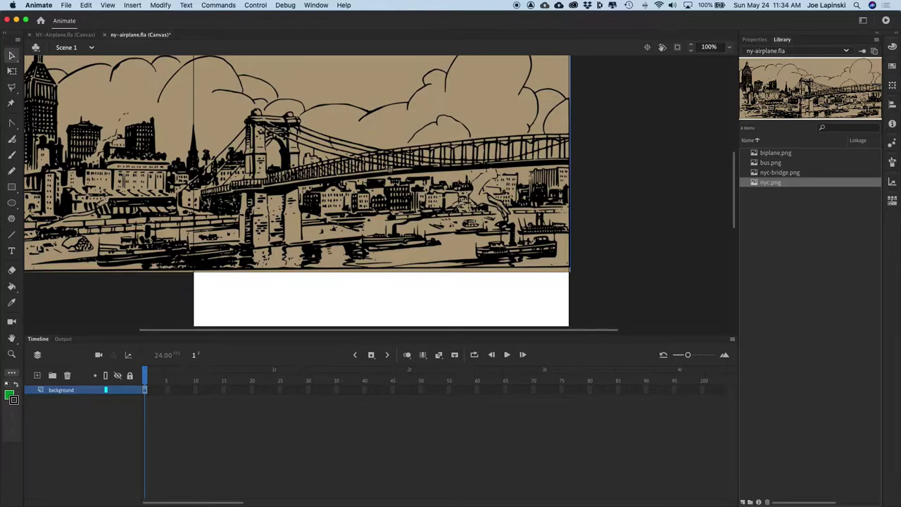
drag(389, 172, 462, 212)
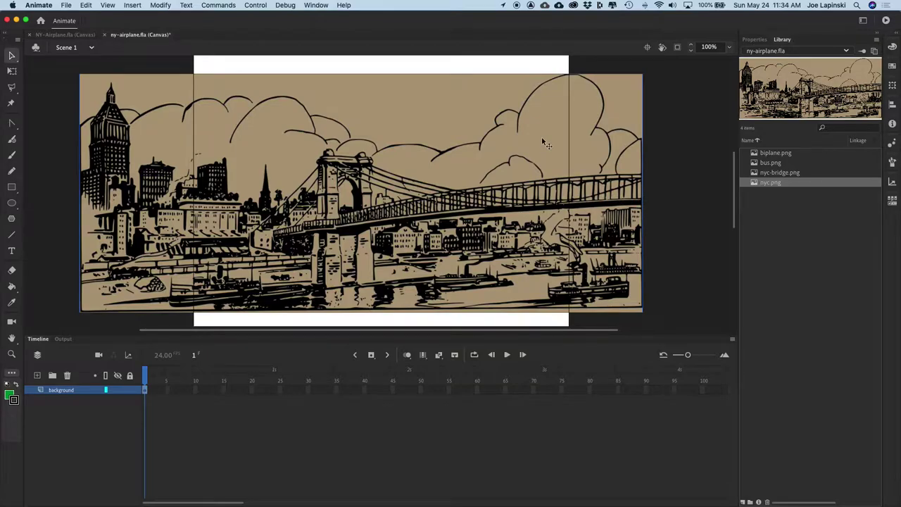
Resize the stage to match its contents, 1200 x 508 px, in the document settings
click(160, 5)
click(161, 17)
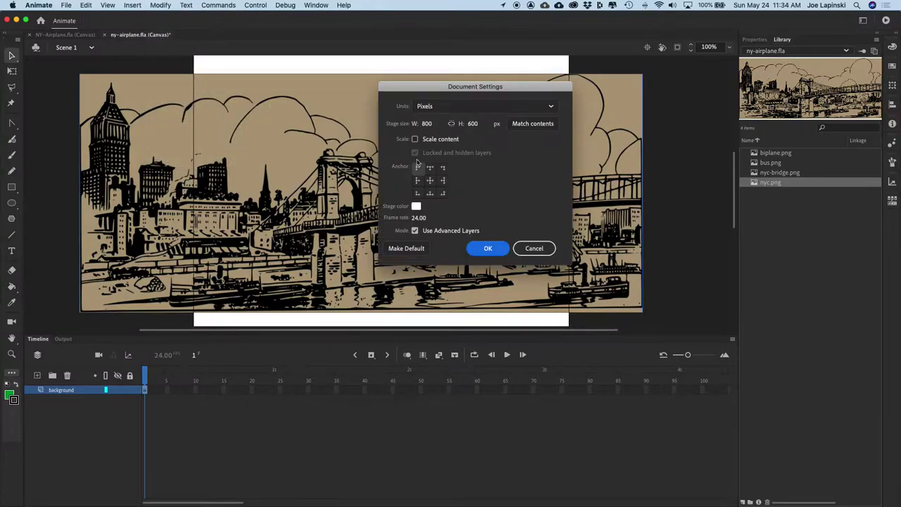
click(534, 124)
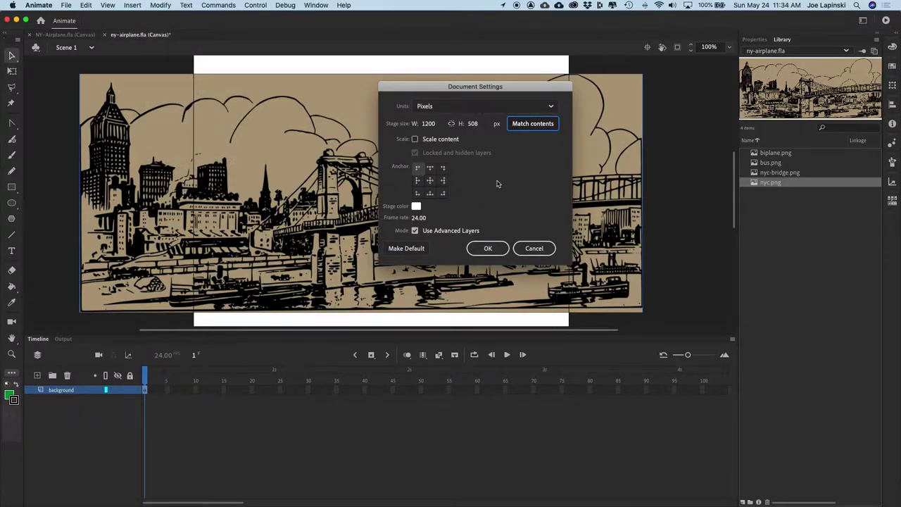
click(493, 249)
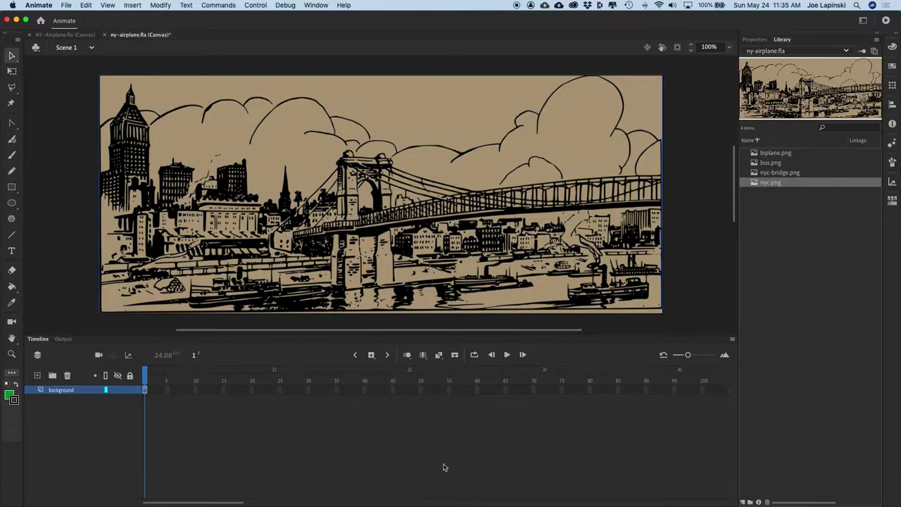
Extend the background layer by inserting a frame at frame 140
scroll(465, 460, right, 5)
scroll(465, 459, right, 2)
click(588, 391)
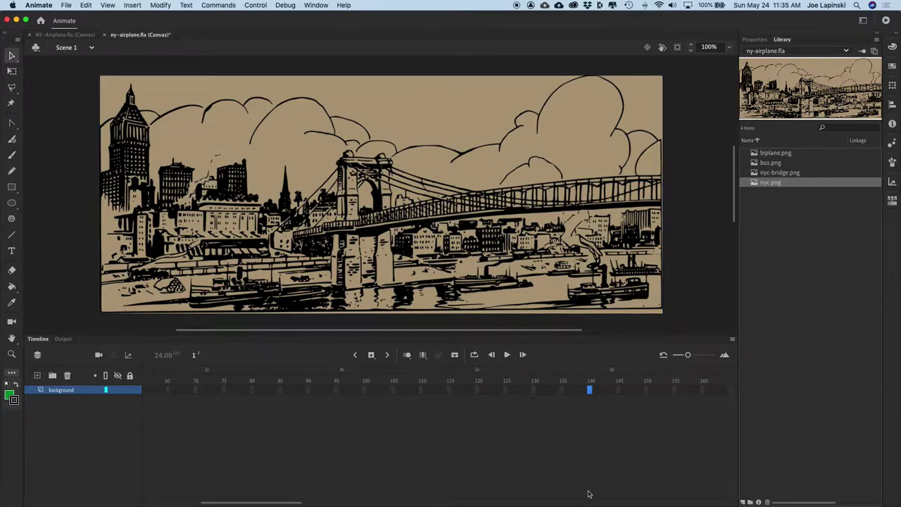
right_click(591, 391)
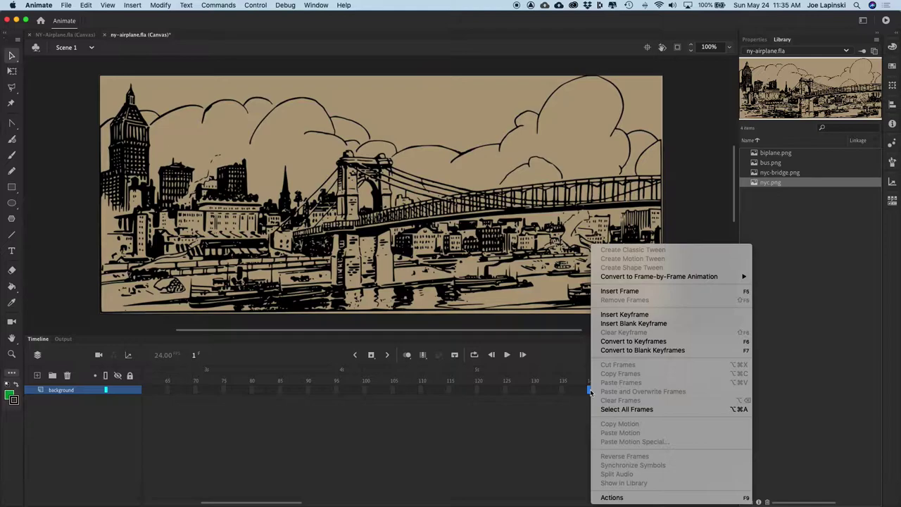
click(634, 291)
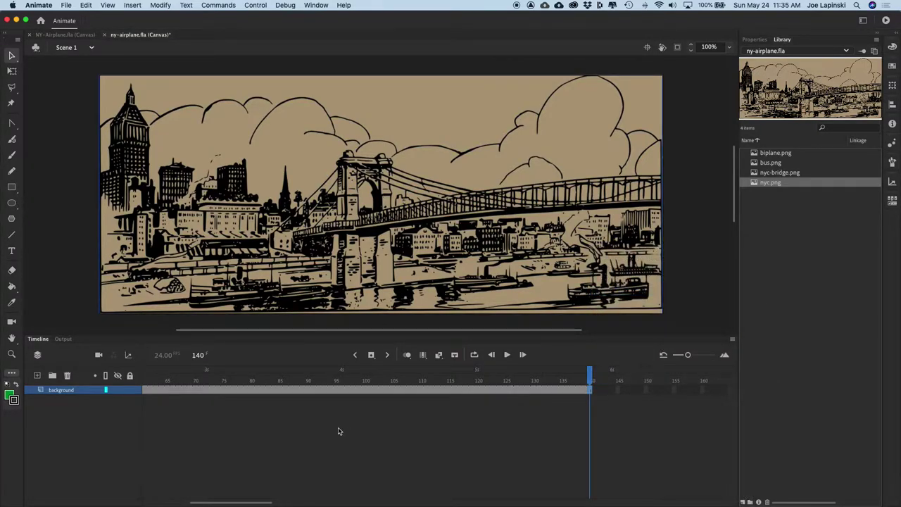
scroll(331, 431, left, 5)
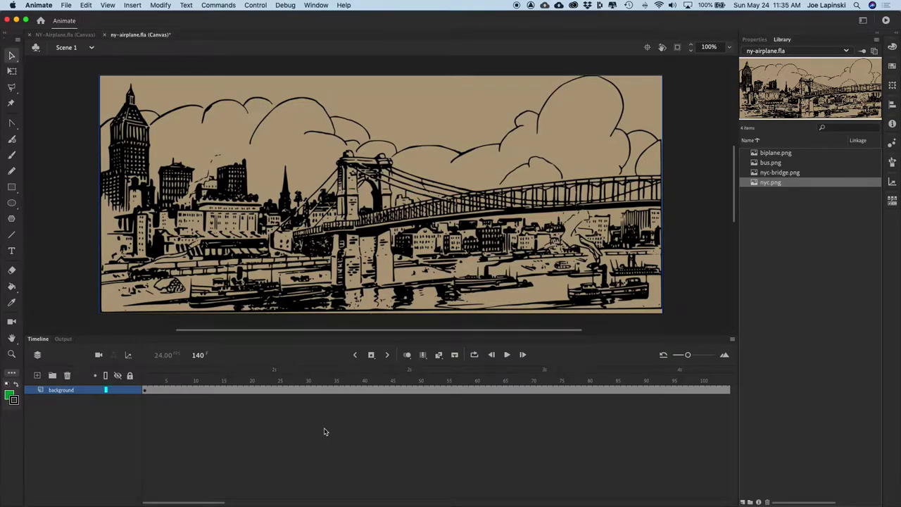
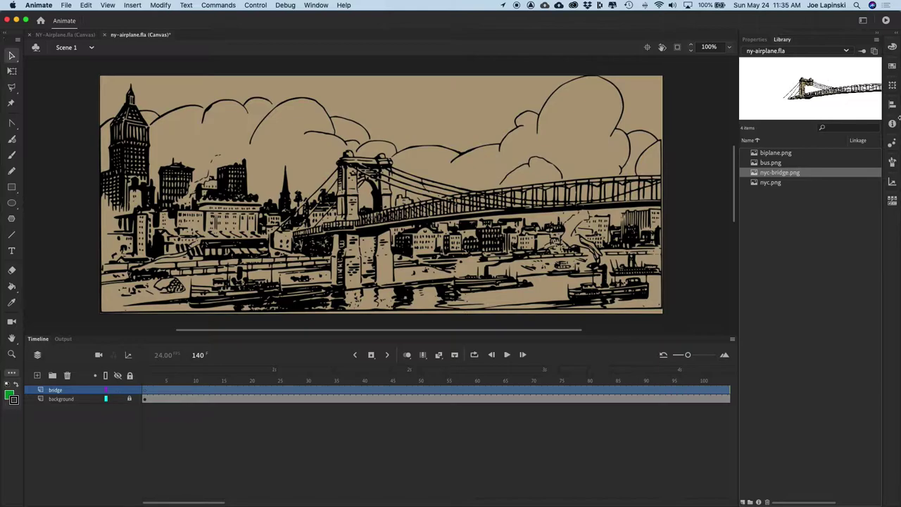
Place nyc-bridge.png on the bridge layer, align it over the bridge in the background picture, and lock the layer
drag(754, 175, 532, 194)
drag(493, 159, 348, 169)
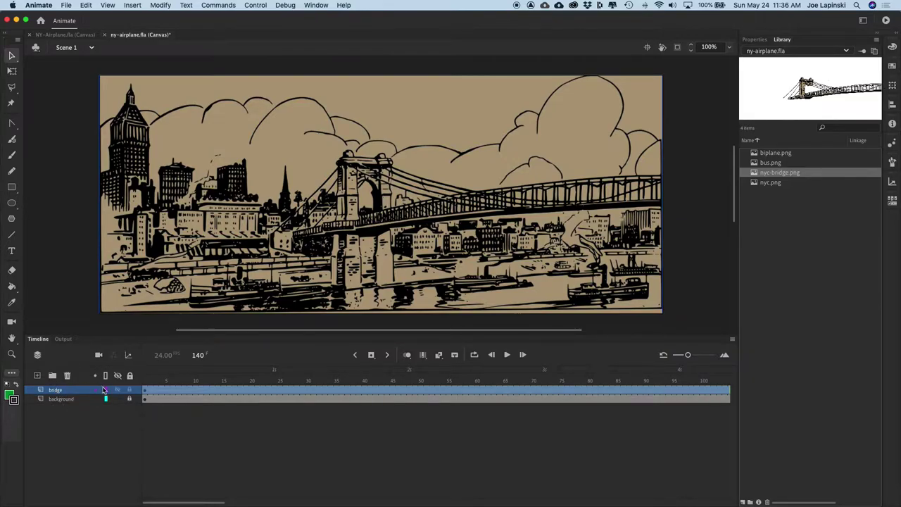
click(129, 390)
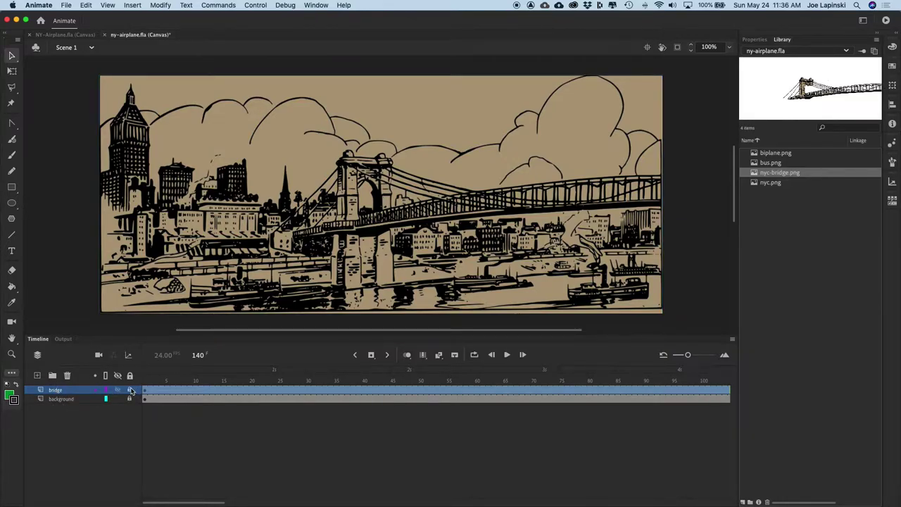
Add a layer named airplane and keep it between the bridge and background layers
click(67, 399)
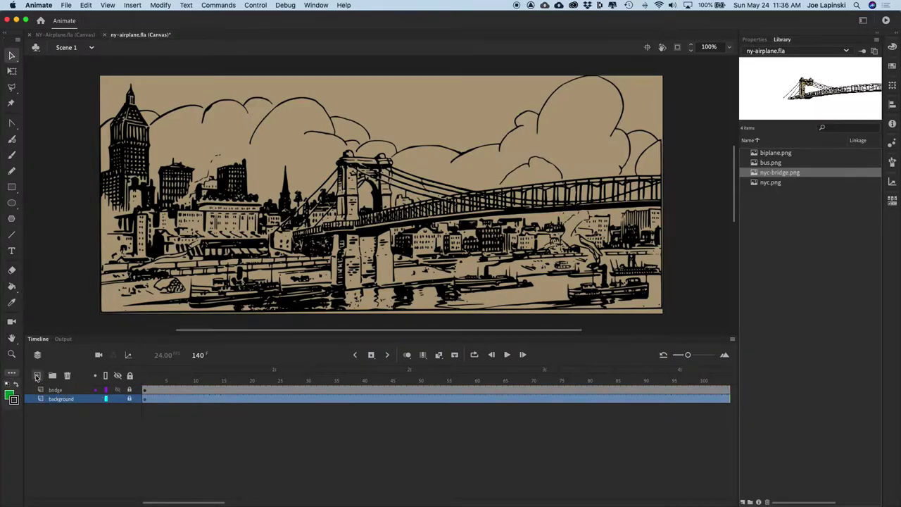
click(38, 376)
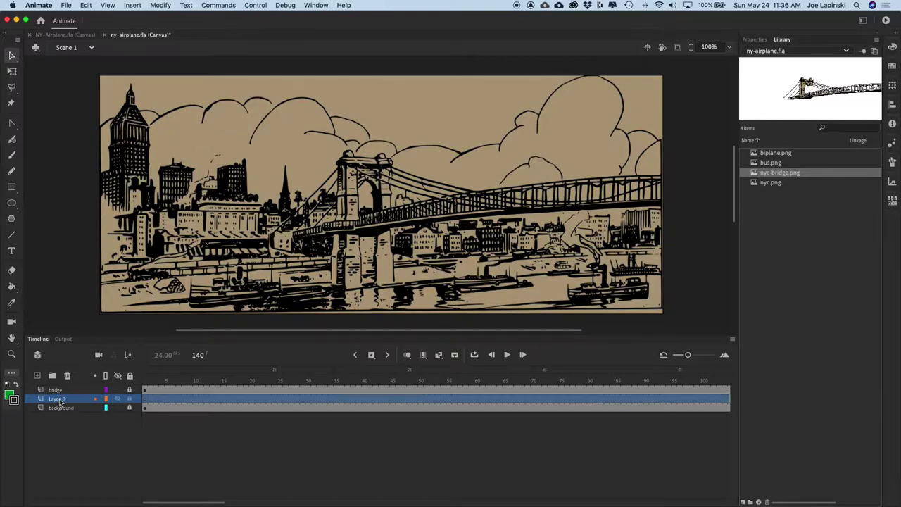
double_click(63, 400)
text(airpl)
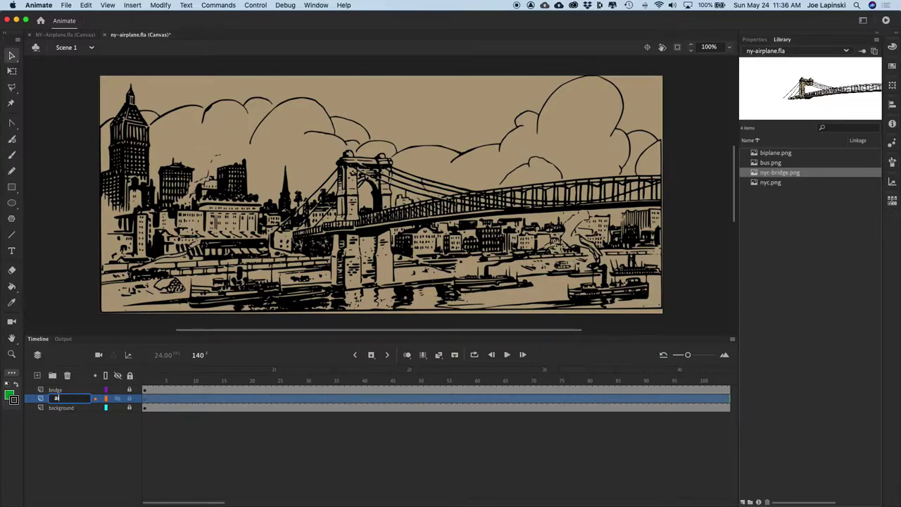
text(ane)
key(Return)
drag(63, 399, 60, 388)
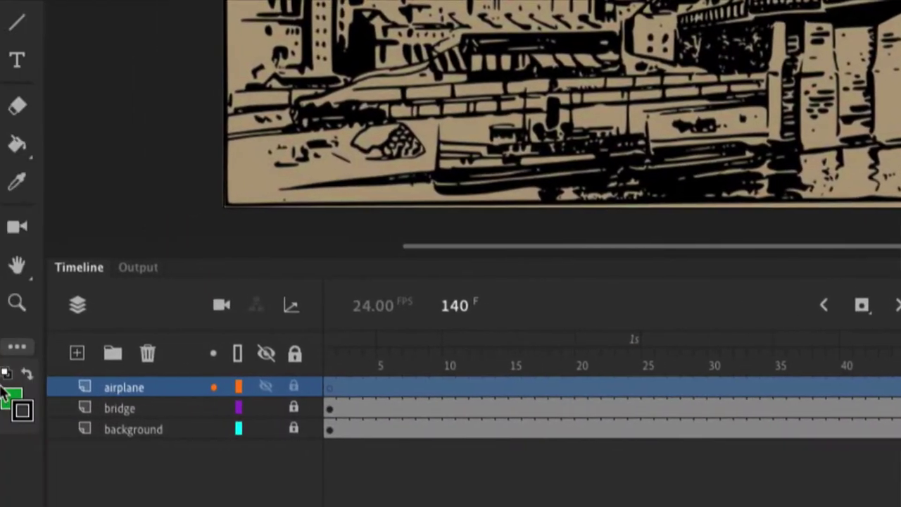
drag(141, 389, 137, 424)
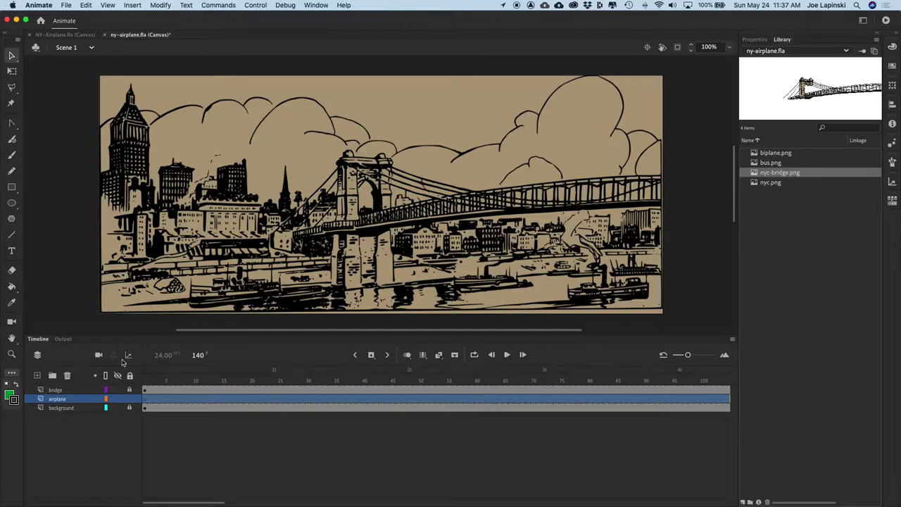
Hide the background layer and draw a four-point open Pen path around the bridge, starting and ending beyond the stage's left edge
click(118, 408)
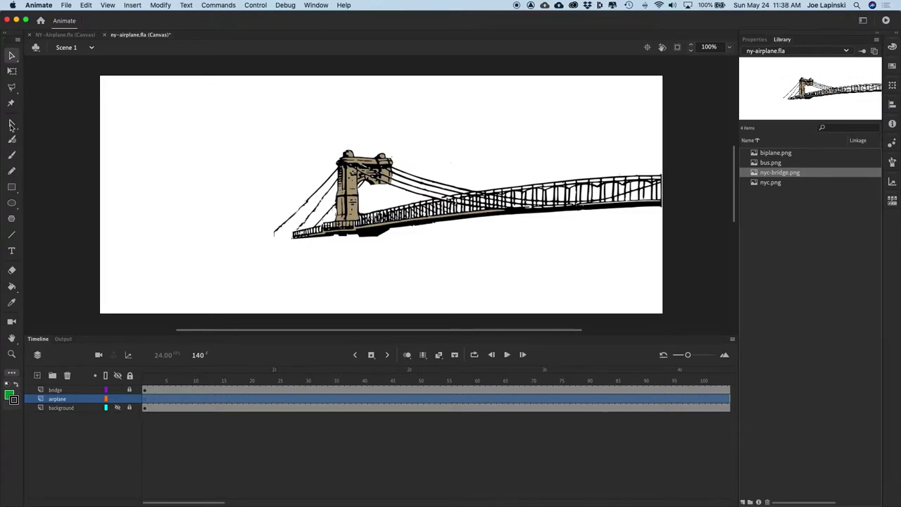
click(11, 124)
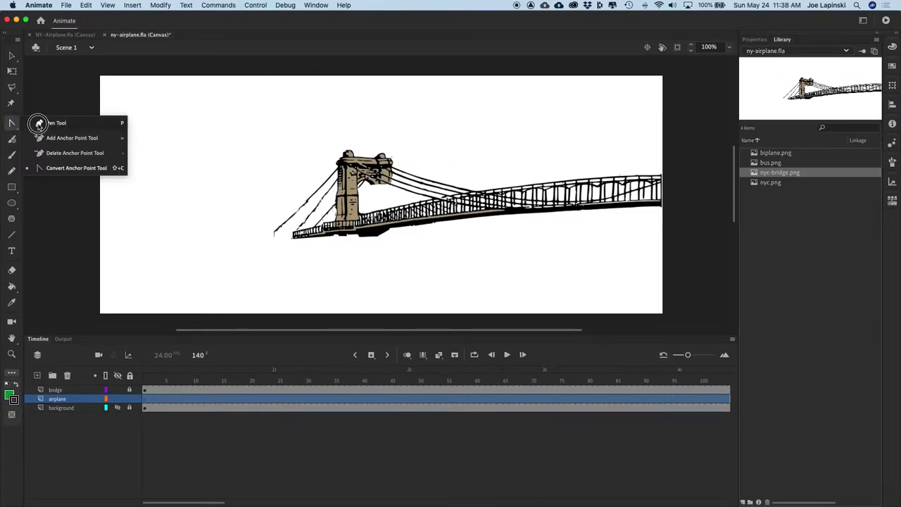
click(39, 124)
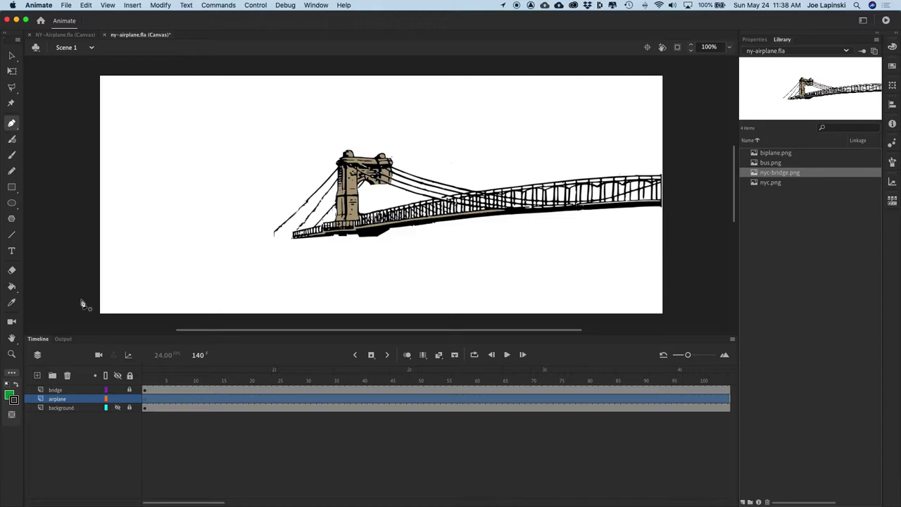
click(40, 293)
click(604, 273)
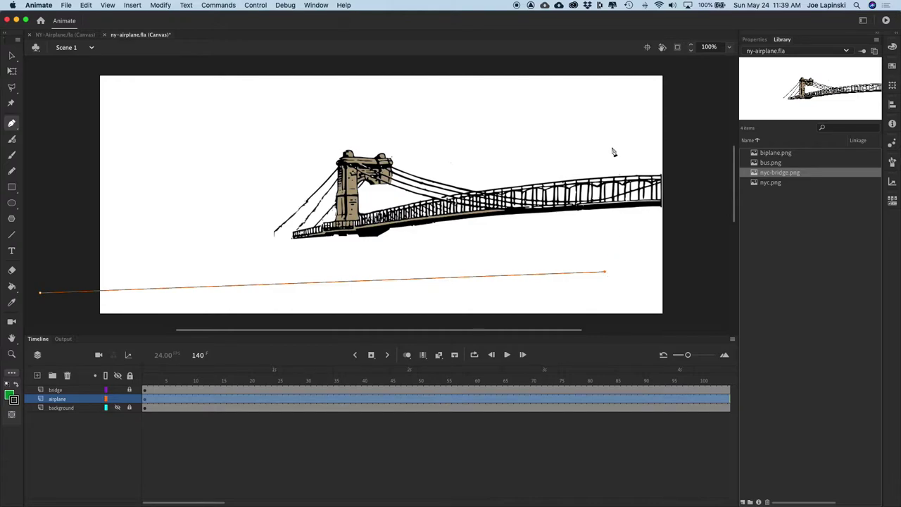
click(604, 114)
click(42, 142)
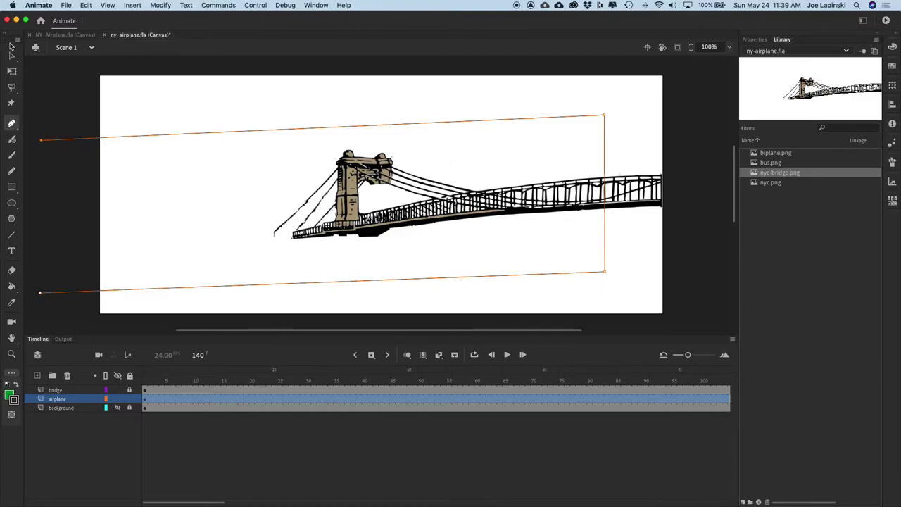
Try moving the path's upper-right anchor point with the Subselection tool, and undo the move
click(12, 57)
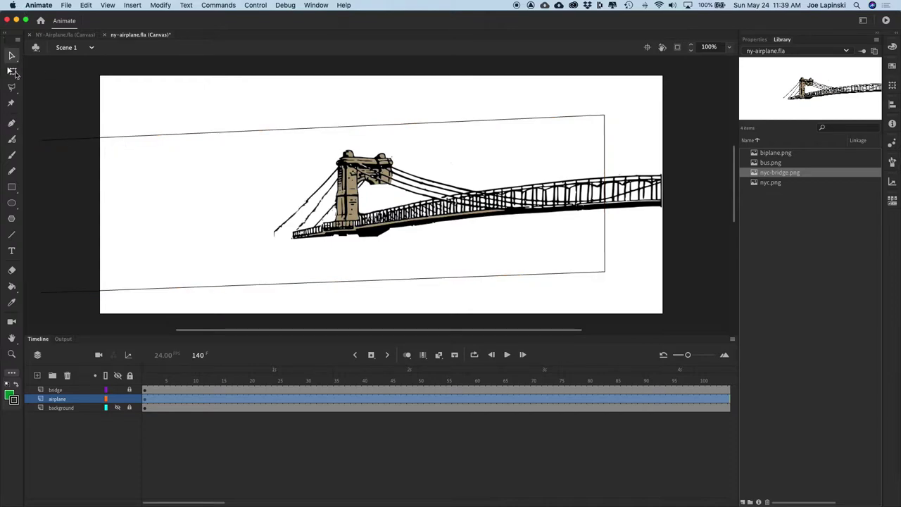
drag(11, 56, 44, 73)
click(605, 118)
click(604, 114)
click(604, 114)
drag(604, 114, 616, 133)
key(ctrl+z)
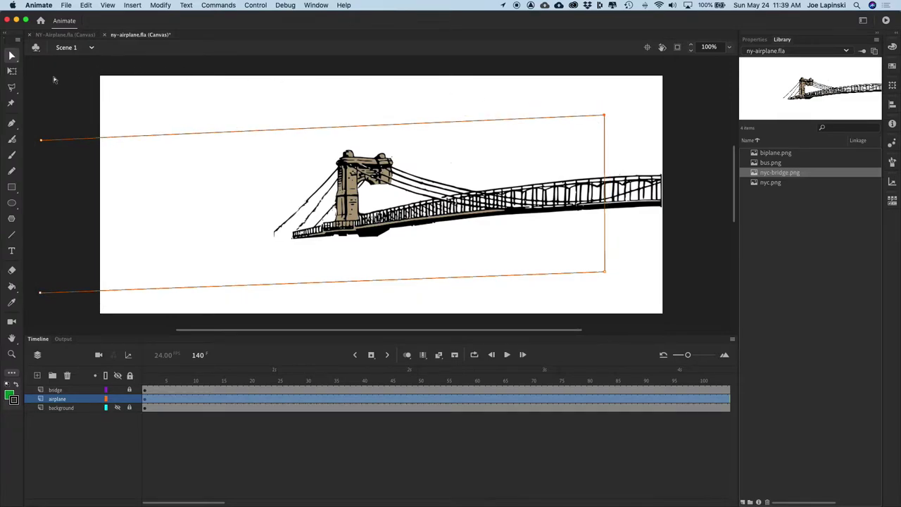
click(11, 56)
scroll(606, 275, down, 10)
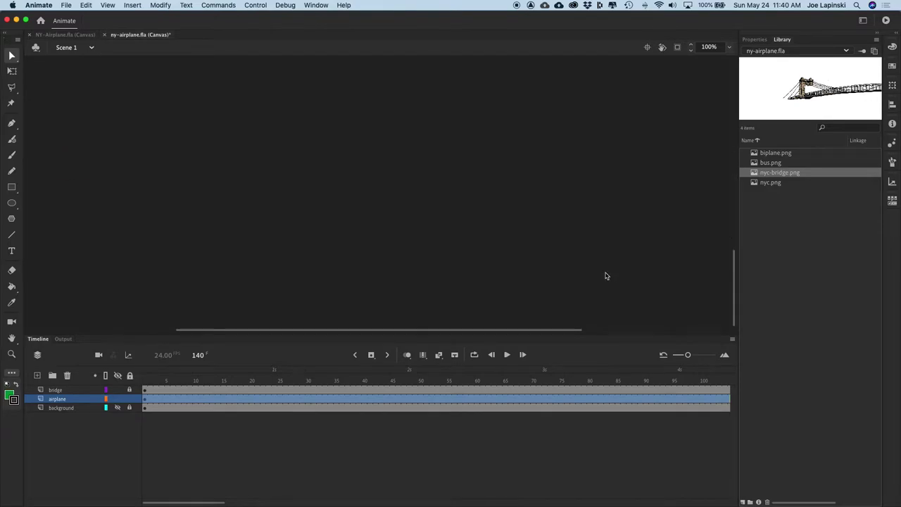
scroll(605, 276, up, 10)
scroll(606, 276, right, 4)
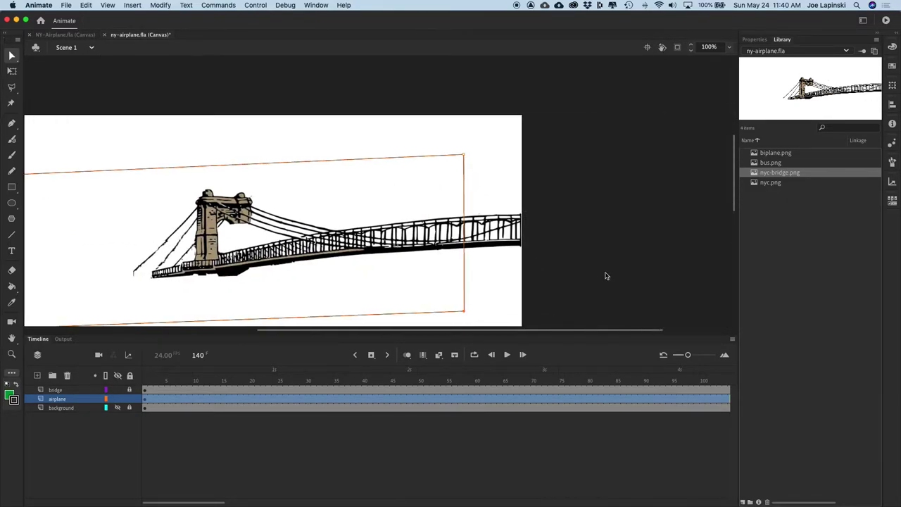
scroll(606, 276, down, 3)
scroll(606, 276, left, 5)
scroll(605, 277, up, 2)
scroll(605, 276, right, 2)
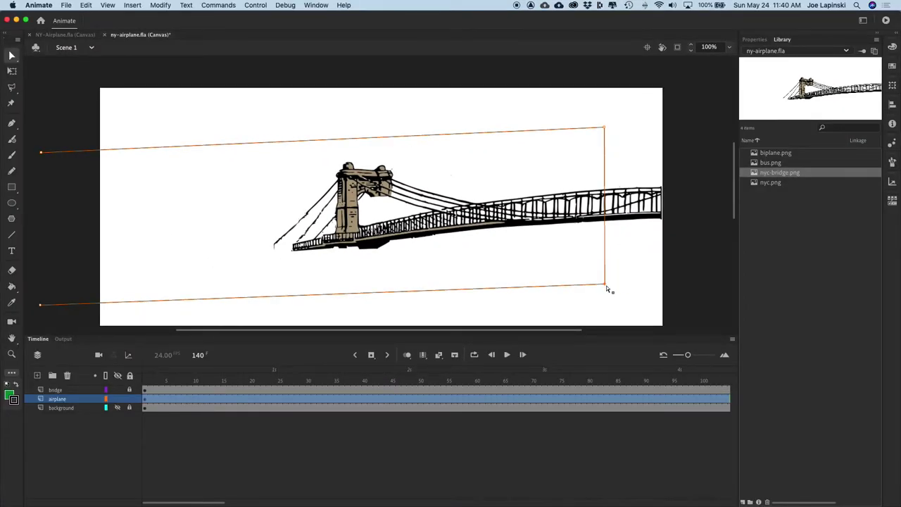
Try pulling curve handles out of the path's two right corner anchors with the Subselection tool, and undo both changes
drag(606, 286, 547, 327)
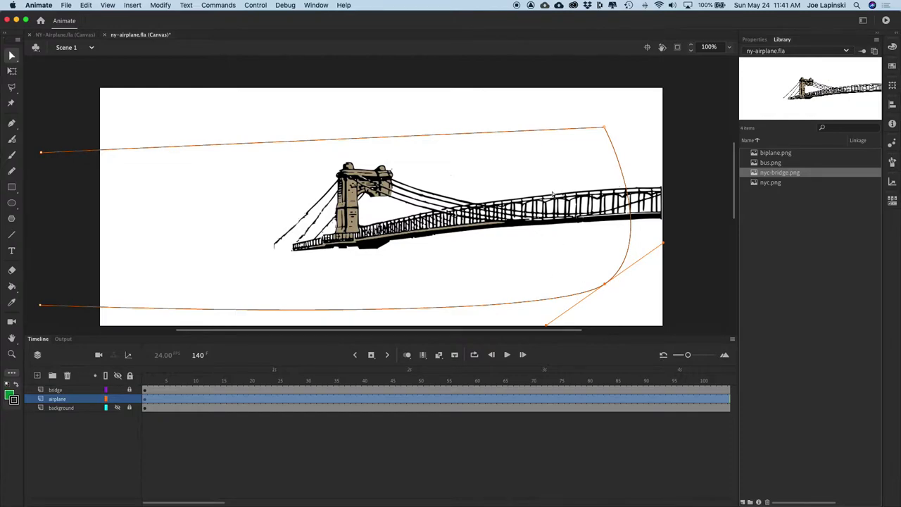
click(605, 129)
drag(605, 130, 656, 145)
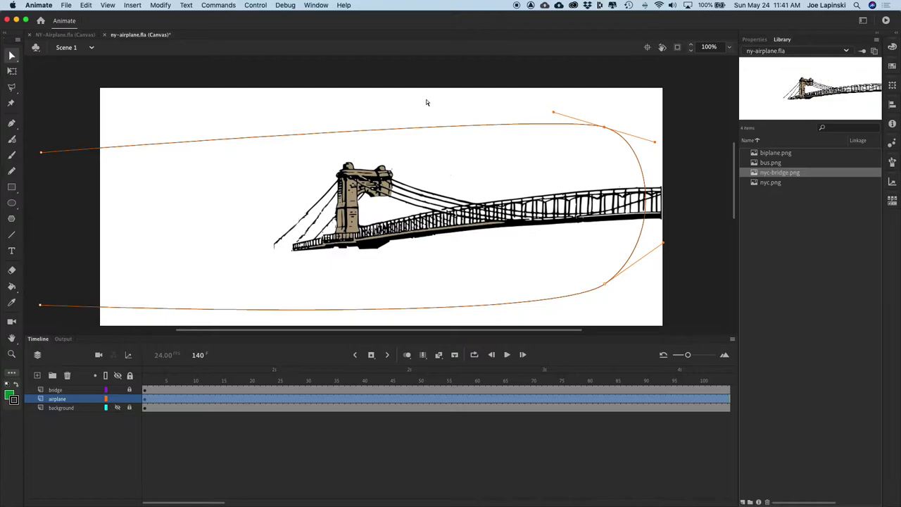
key(super+z)
key(super+z)
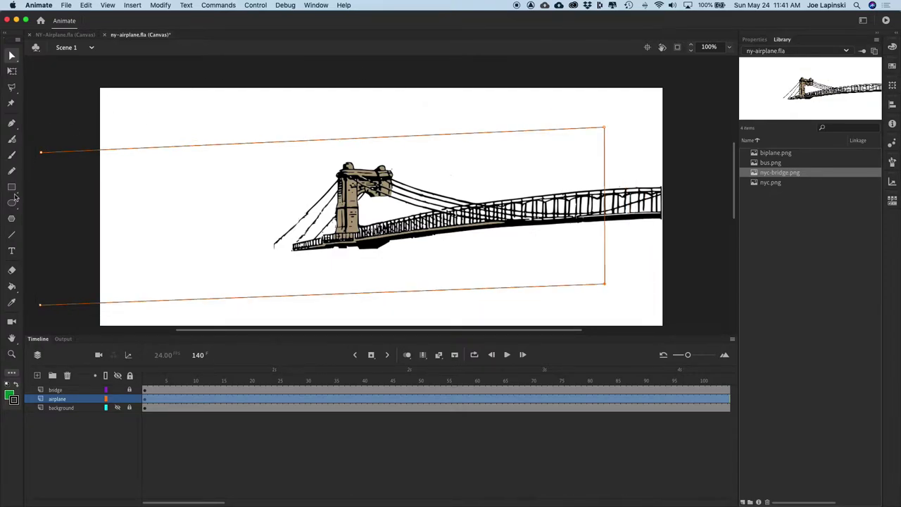
Convert the path's lower-right and upper-right corner anchors to smooth curve points with the Convert Anchor Point tool
click(11, 124)
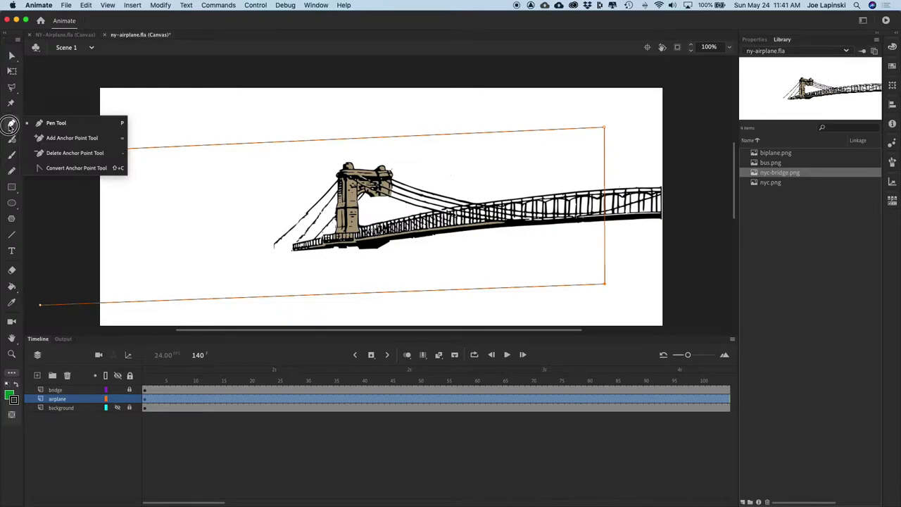
click(103, 169)
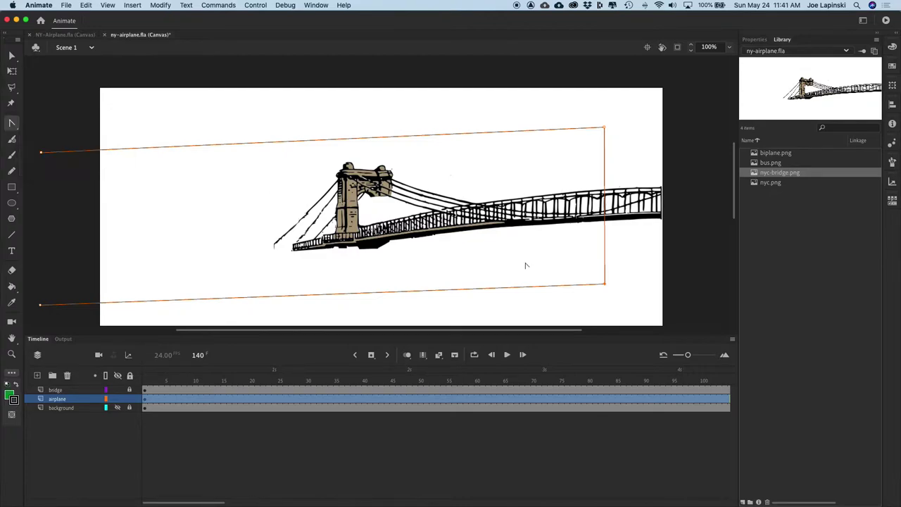
drag(606, 285, 574, 318)
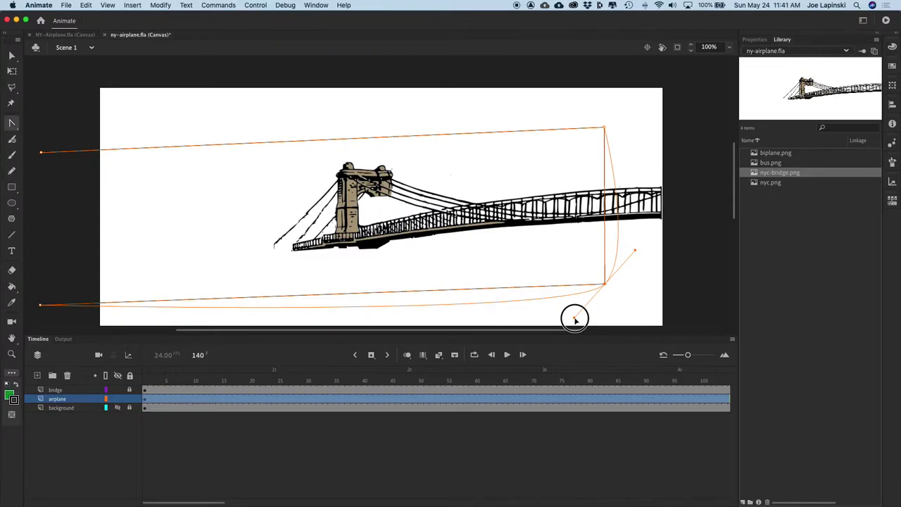
drag(575, 318, 550, 321)
drag(605, 129, 652, 143)
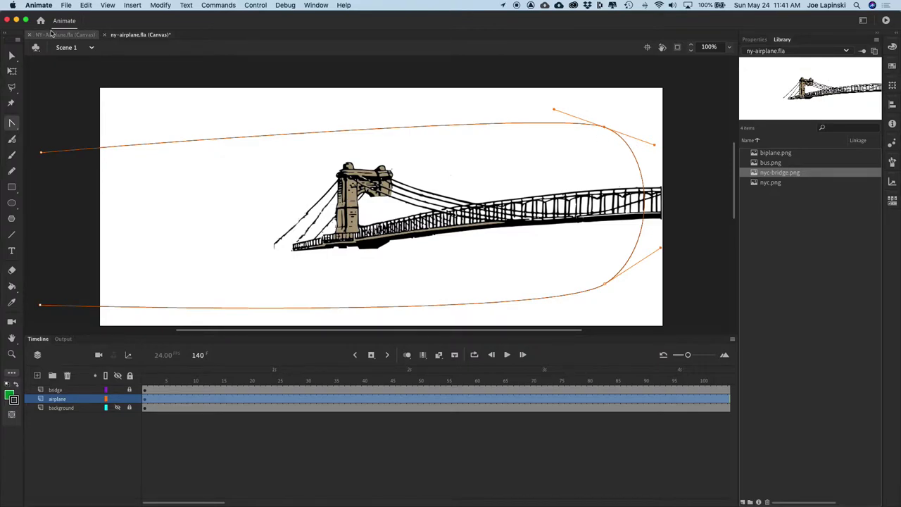
Move the path's upper-right anchor slightly left and lengthen both of its curve handles with the Subselection tool
click(12, 55)
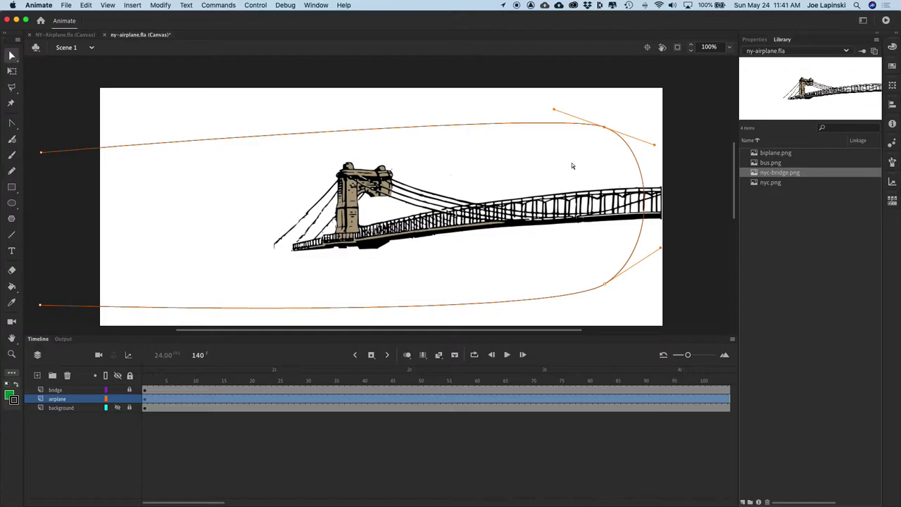
click(587, 125)
drag(609, 131, 577, 129)
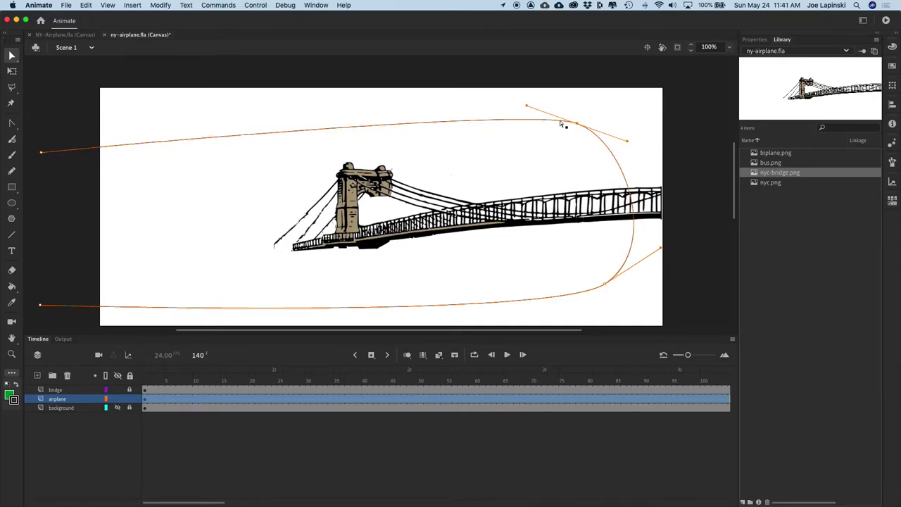
drag(527, 107, 467, 100)
drag(631, 139, 660, 141)
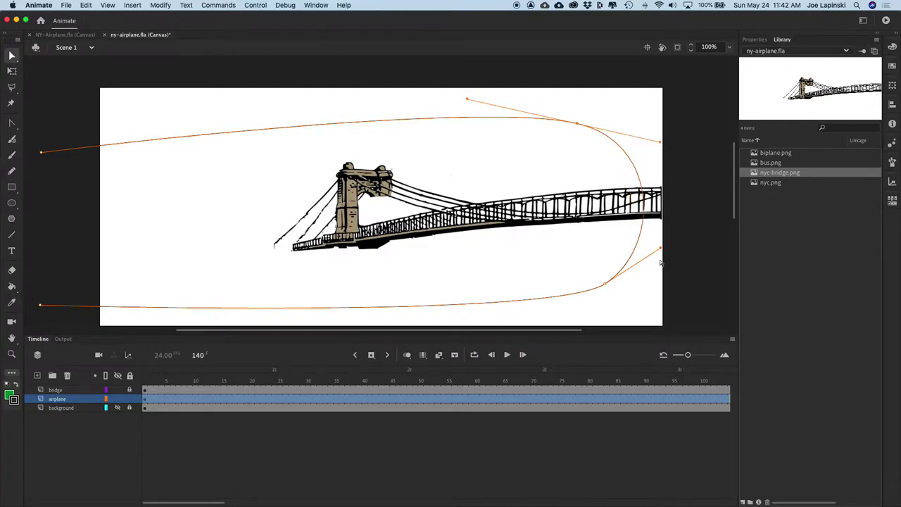
Move the path's lower-right anchor slightly left and down, and stretch its two handles for a rounder turn
drag(606, 285, 582, 291)
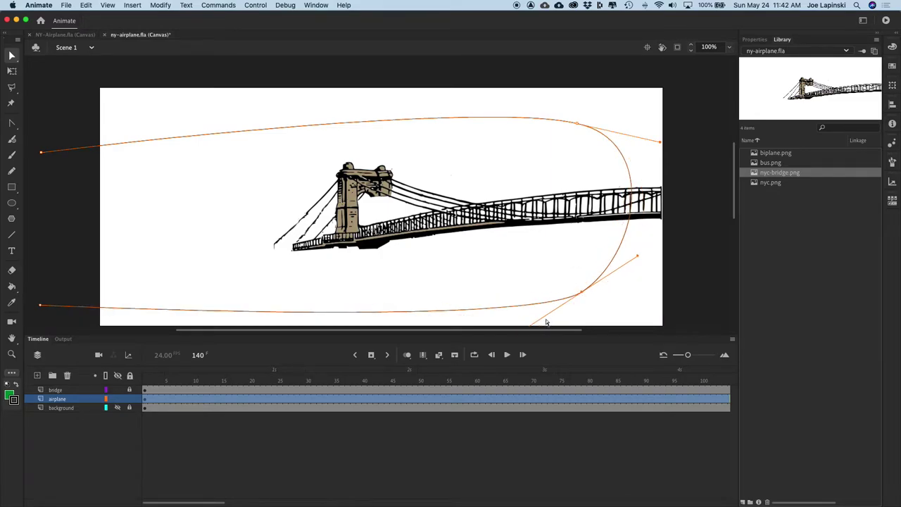
scroll(550, 260, down, 3)
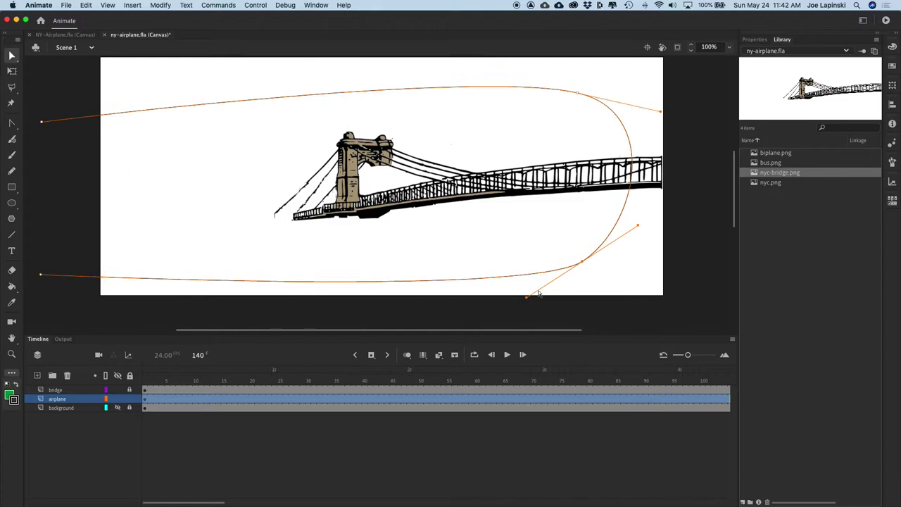
drag(527, 297, 481, 295)
drag(647, 243, 655, 237)
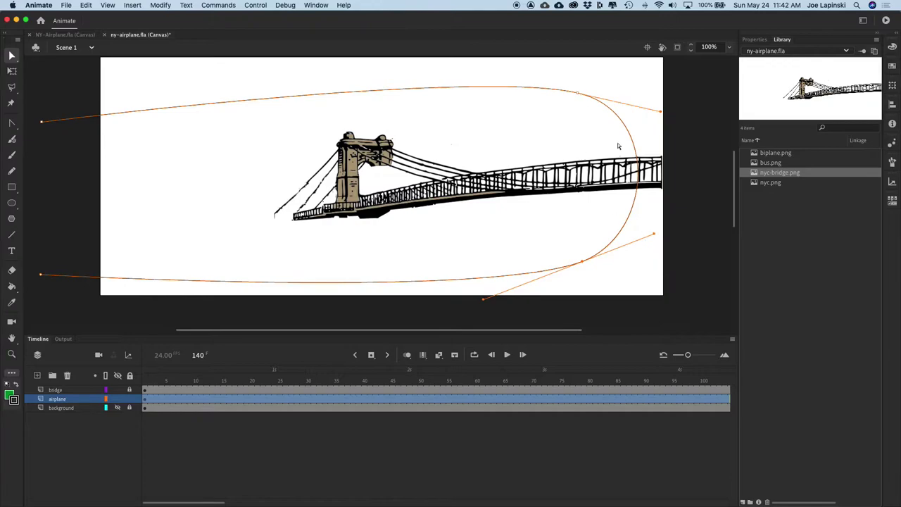
Shift the upper-right and lower-right anchors a little further left so the turn sits well inside the stage
click(579, 95)
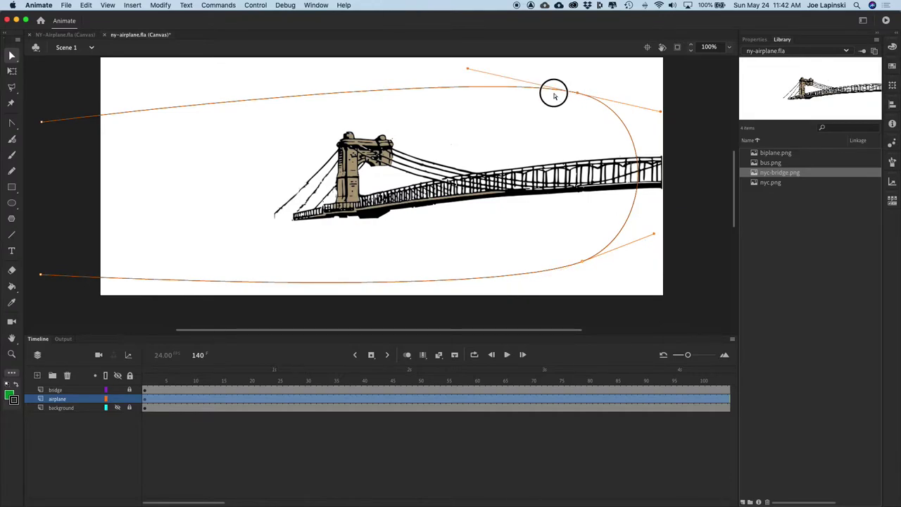
drag(578, 93, 560, 91)
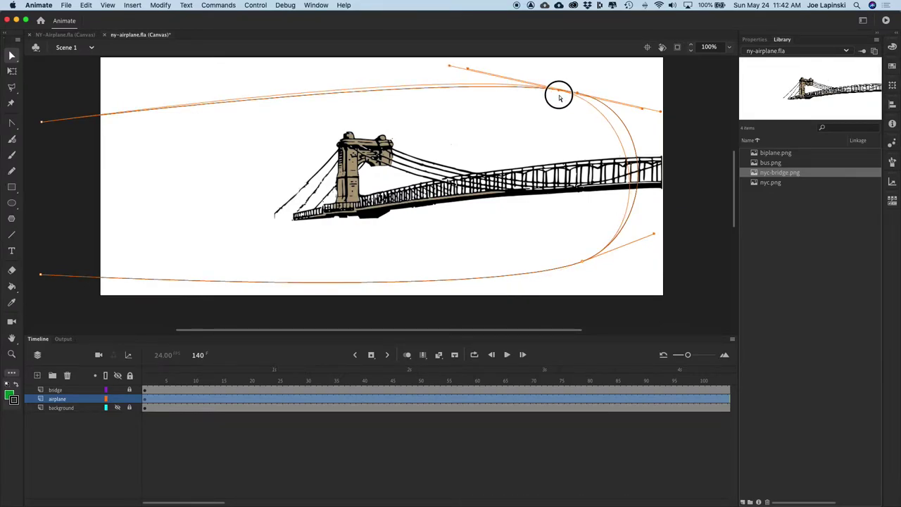
click(585, 261)
drag(585, 263, 562, 257)
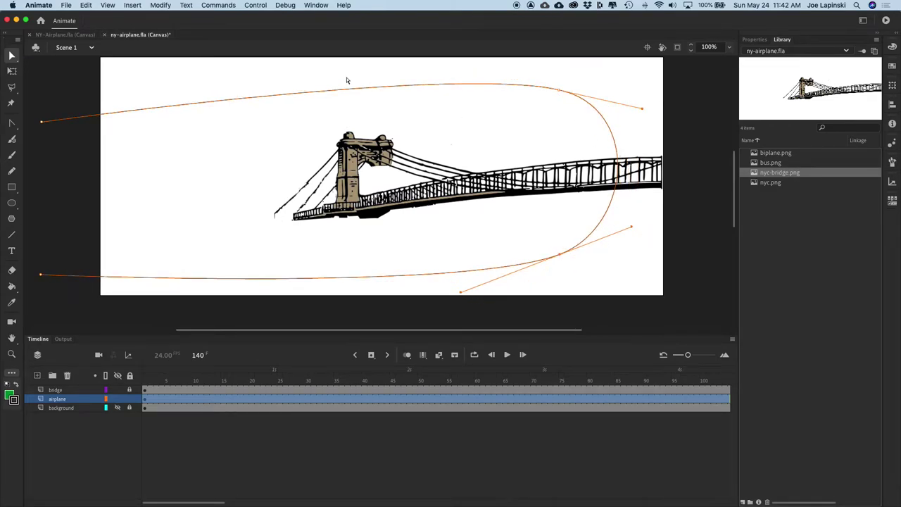
Select the entire curved path on the airplane layer and cut it to the clipboard
click(12, 56)
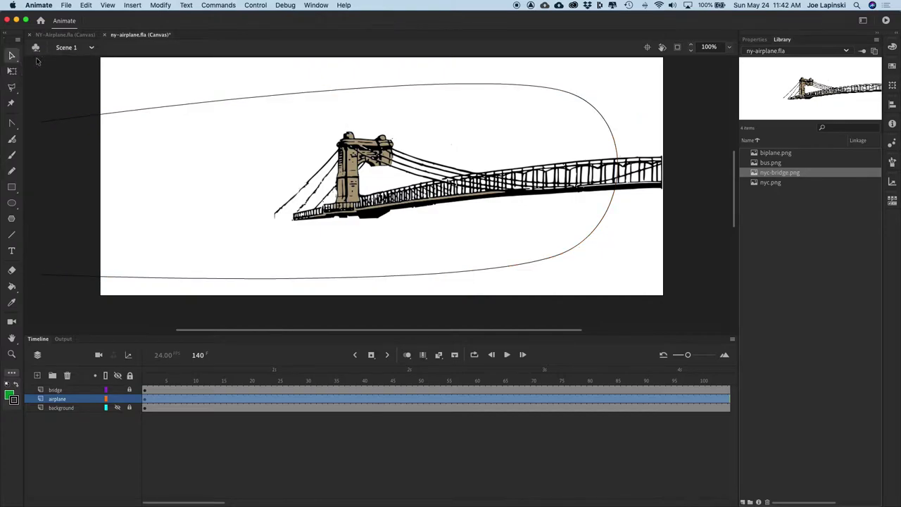
click(219, 105)
click(69, 85)
mouse_move(35, 104)
mouse_down()
mouse_move(121, 173)
mouse_move(350, 261)
mouse_move(585, 322)
mouse_move(674, 277)
mouse_move(674, 292)
mouse_up()
click(54, 81)
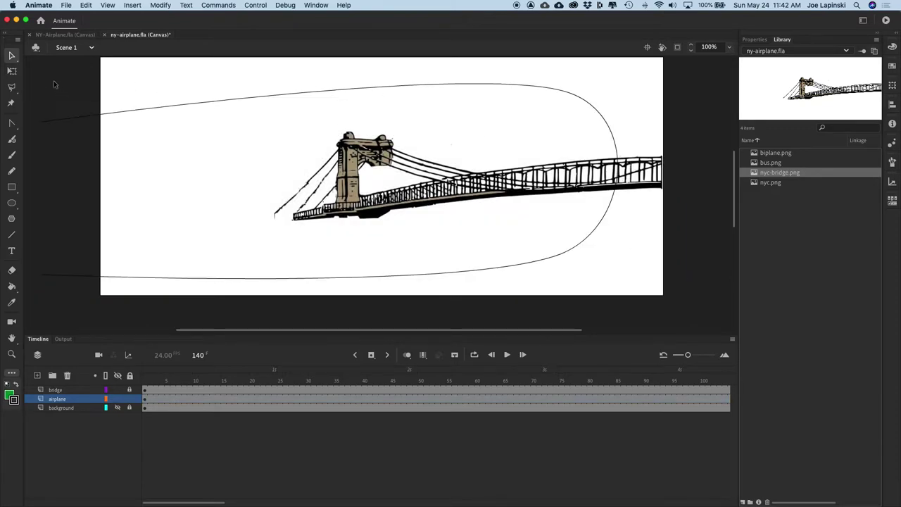
click(59, 401)
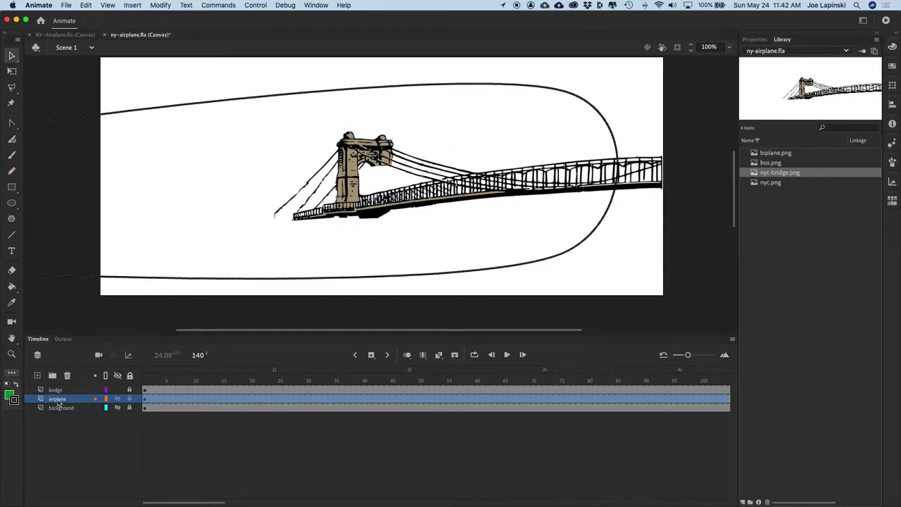
click(86, 5)
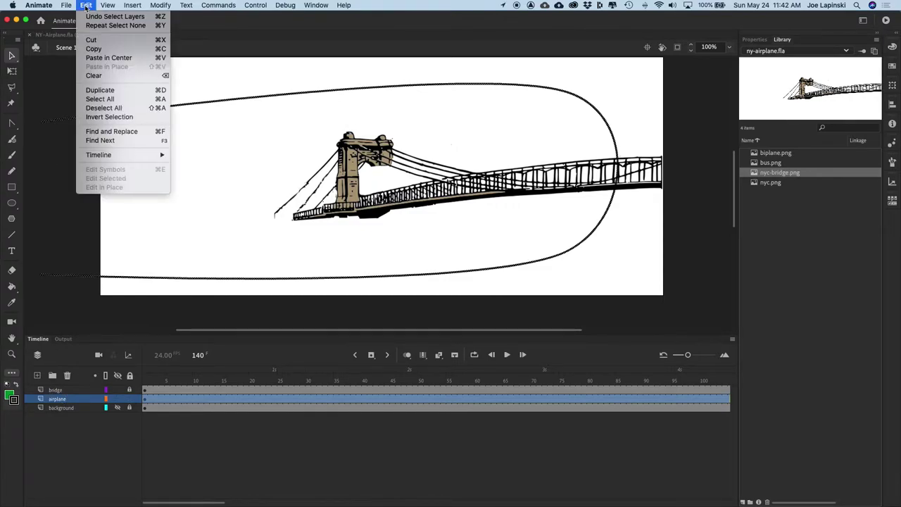
click(93, 40)
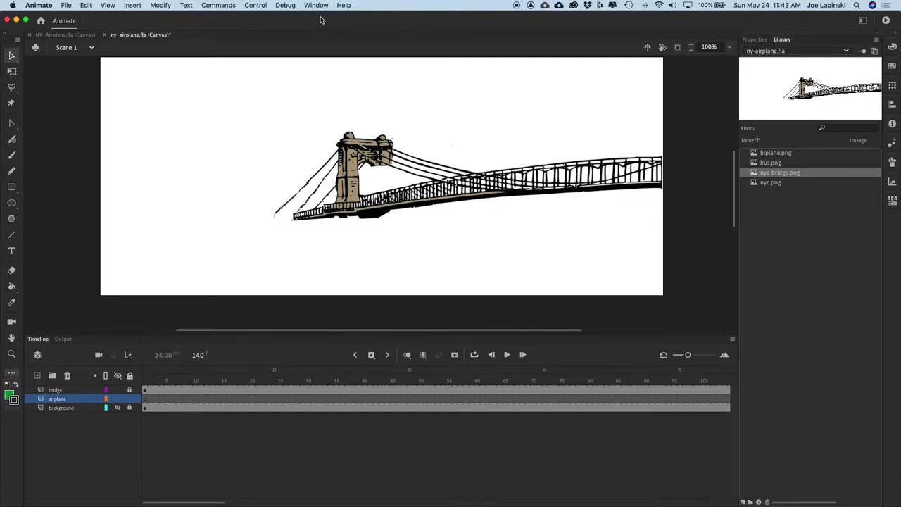
click(85, 5)
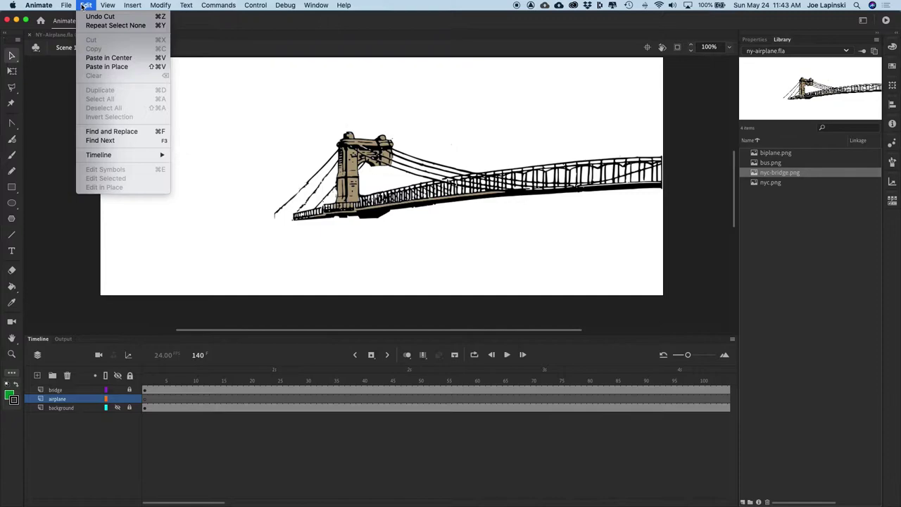
click(83, 6)
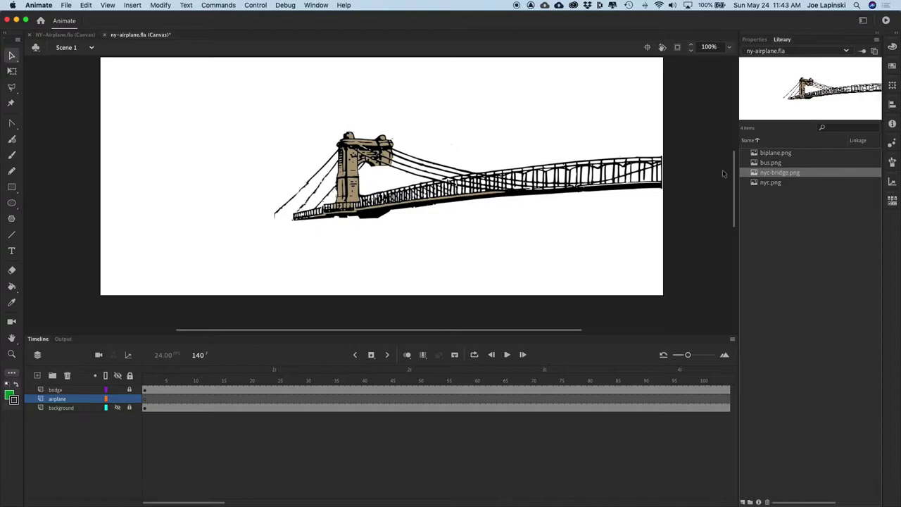
Place biplane.png from the library on the airplane layer, just outside the stage's left edge
click(755, 155)
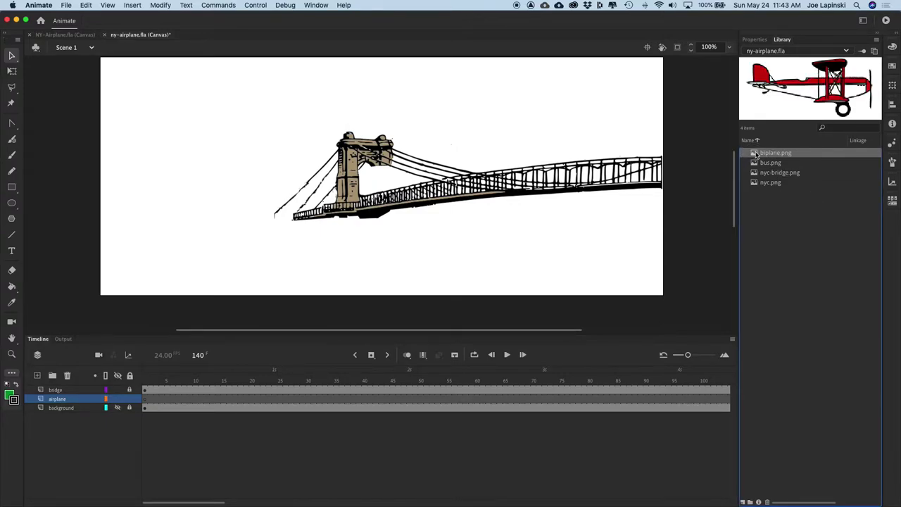
drag(757, 154, 44, 239)
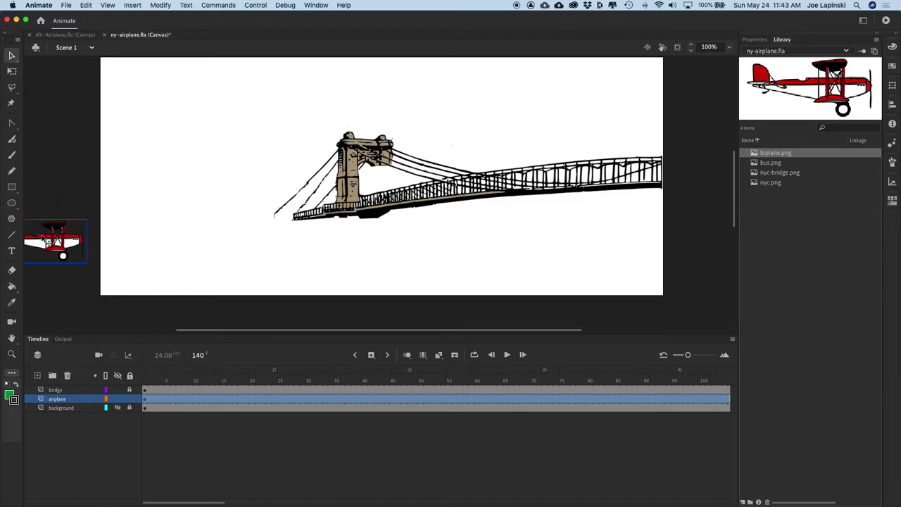
scroll(41, 238, left, 5)
scroll(41, 238, right, 2)
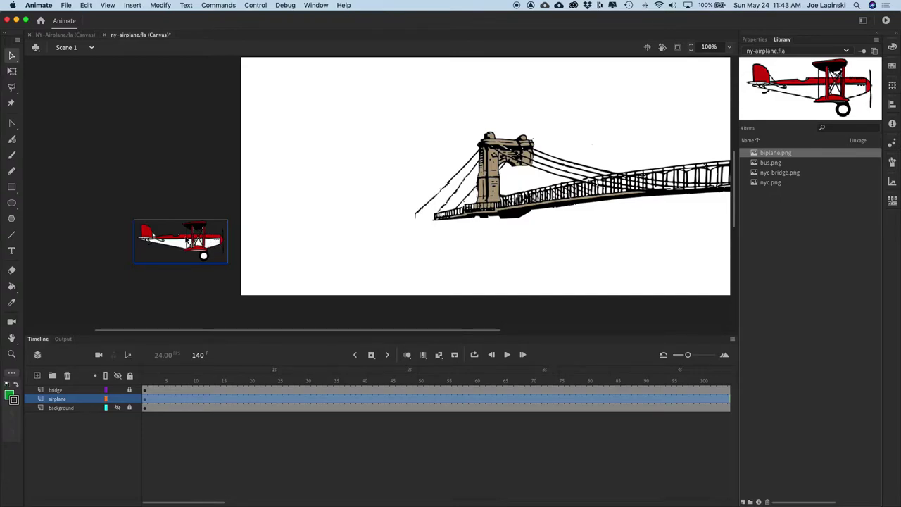
Convert the placed biplane picture to a Movie Clip symbol named airplane
right_click(185, 239)
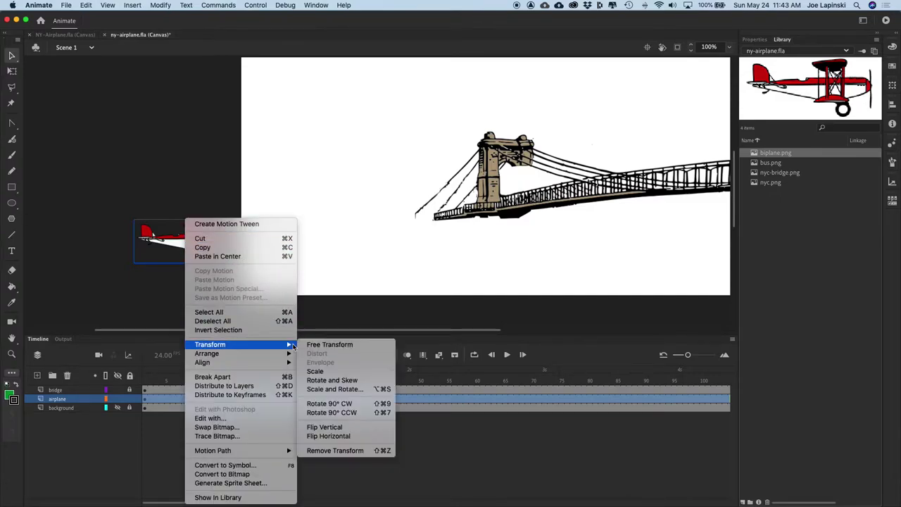
click(258, 464)
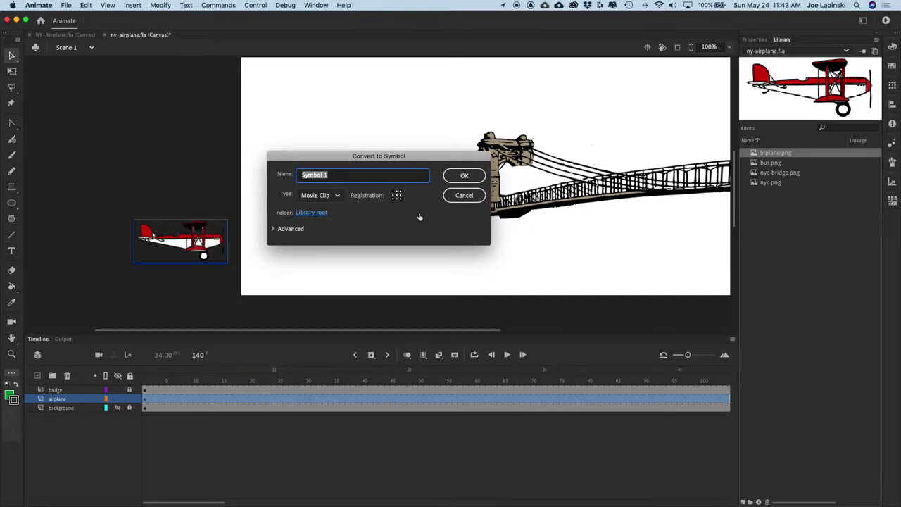
text(airplane)
key(Return)
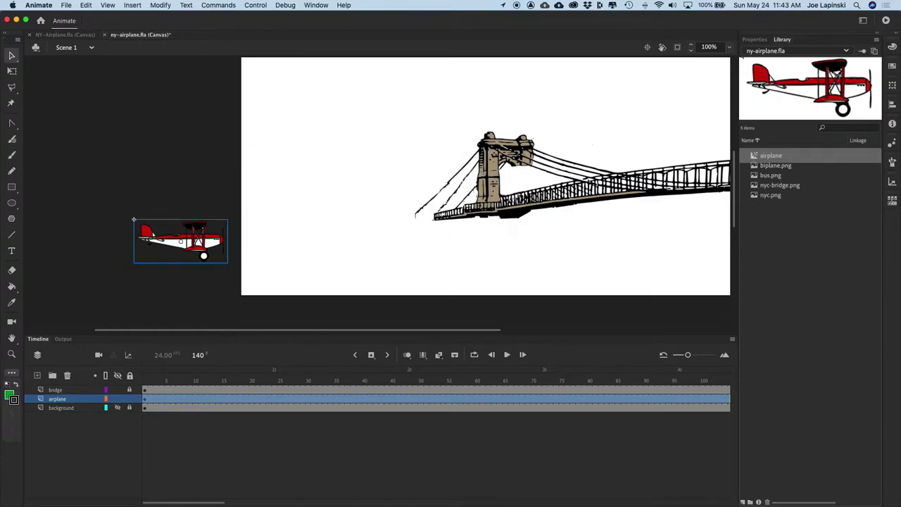
Create a motion tween for the airplane symbol
click(198, 240)
right_click(198, 240)
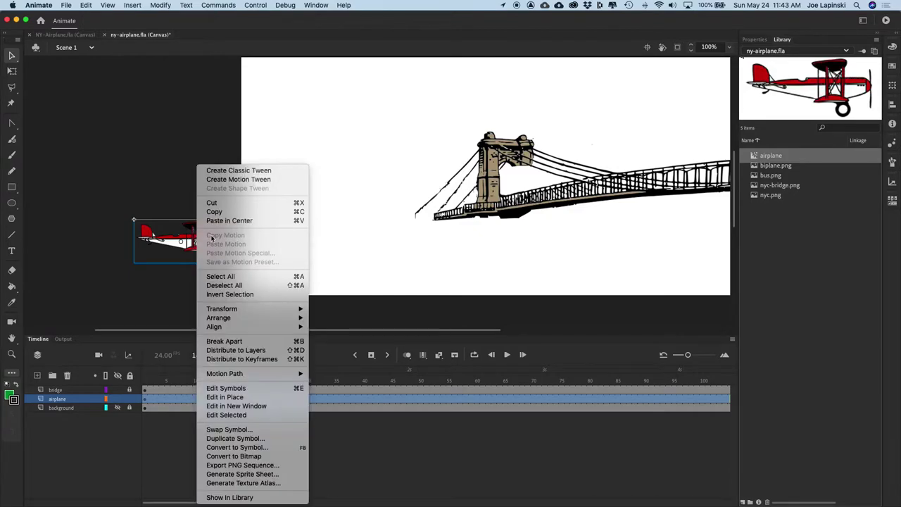
click(265, 180)
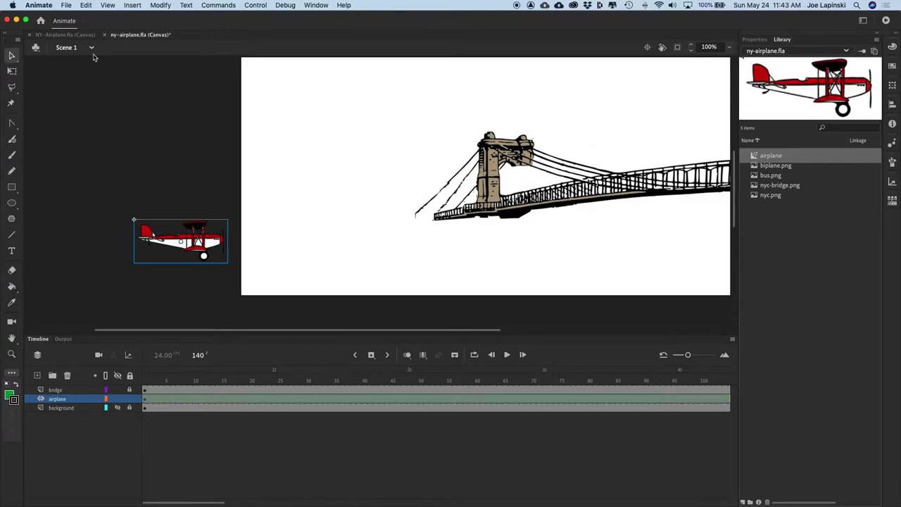
Paste the cut curved path in place as the motion path of the airplane tween
click(85, 6)
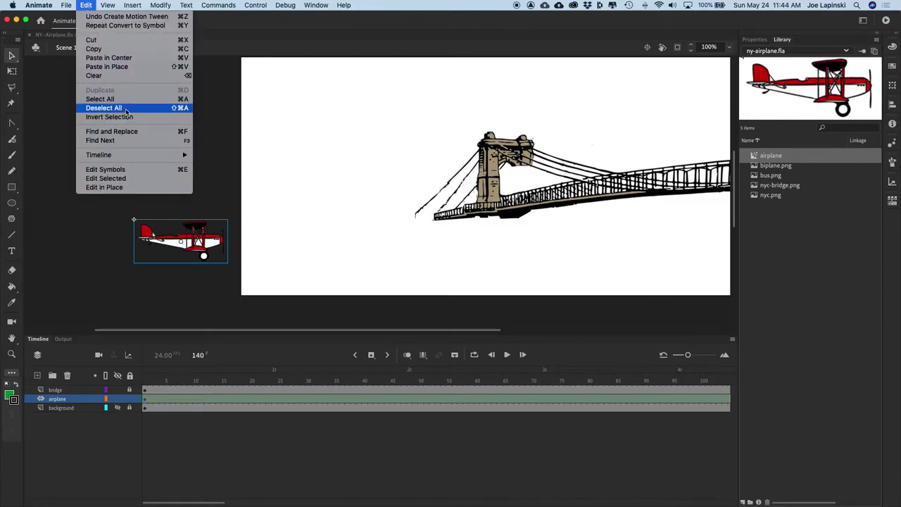
click(138, 66)
scroll(274, 163, down, 5)
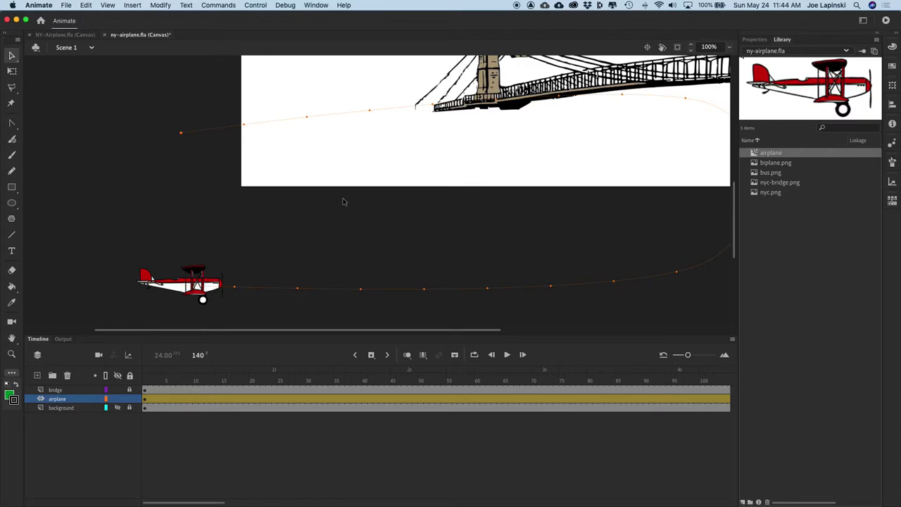
Move the airplane's motion path up so the whole curve fits within the stage height, with both ends outside the stage's left edge
click(276, 289)
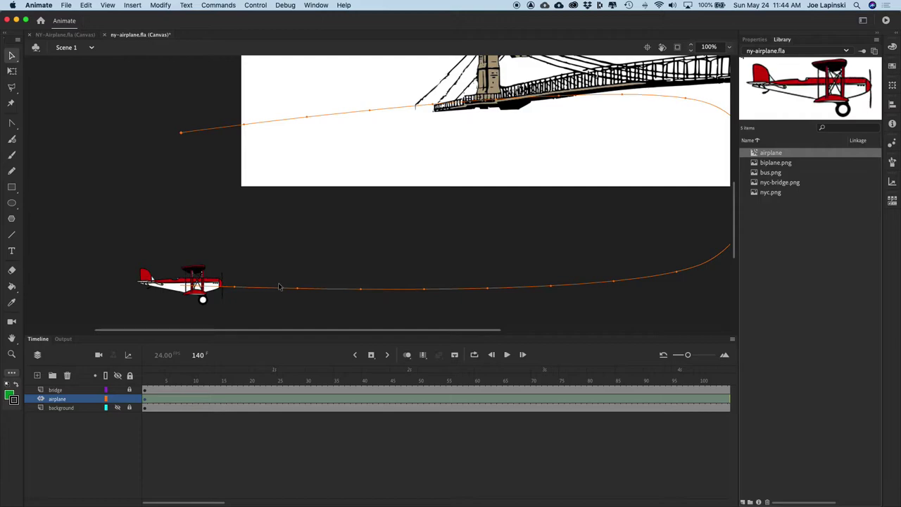
drag(289, 290, 292, 98)
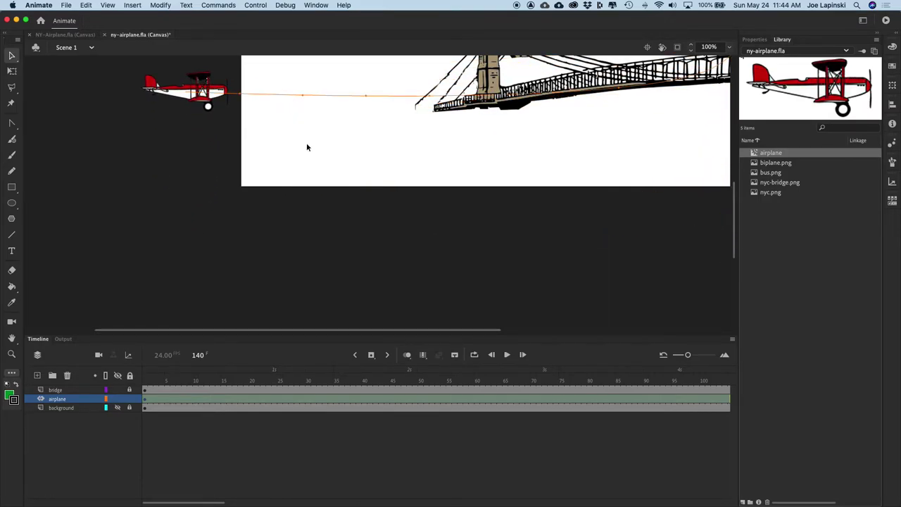
scroll(306, 147, up, 5)
click(262, 380)
drag(262, 380, 128, 381)
scroll(242, 210, right, 3)
scroll(242, 210, up, 2)
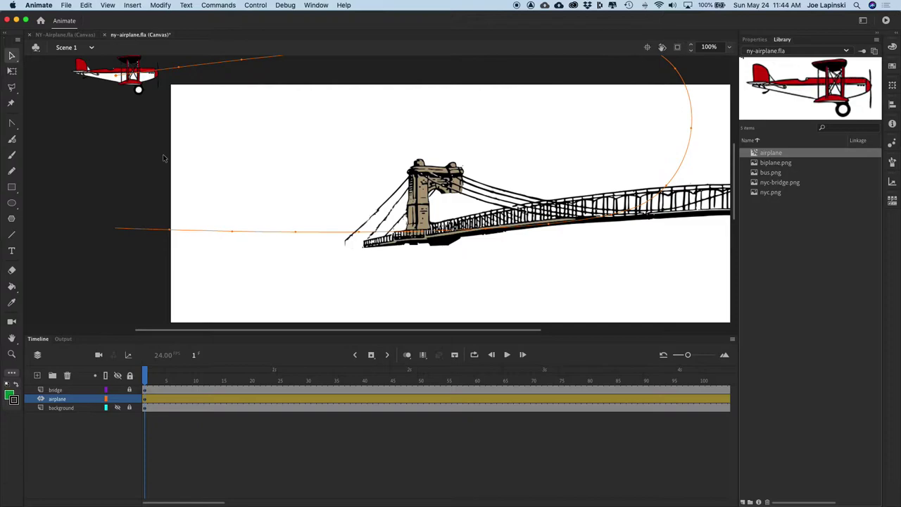
drag(212, 59, 219, 144)
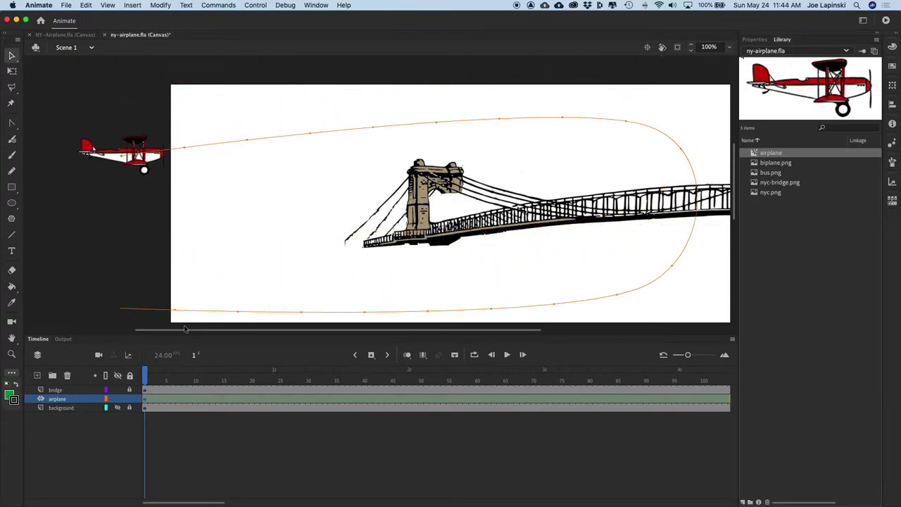
click(146, 376)
drag(266, 143, 266, 136)
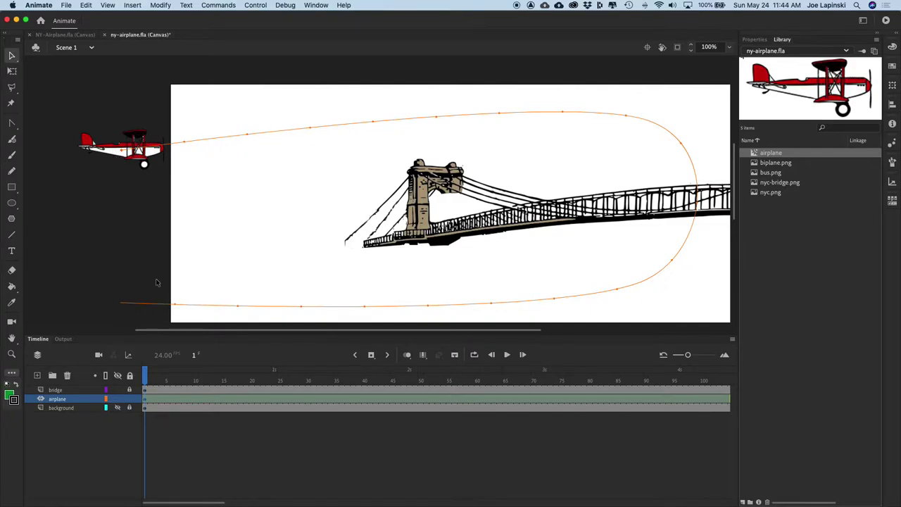
Reverse the airplane's motion path so it starts at the lower end, and return to frame 1
right_click(279, 133)
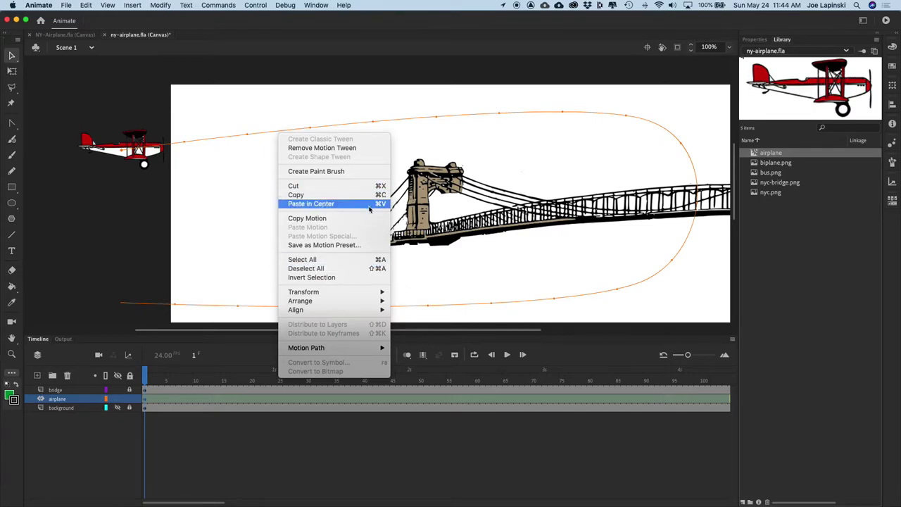
mouse_move(360, 350)
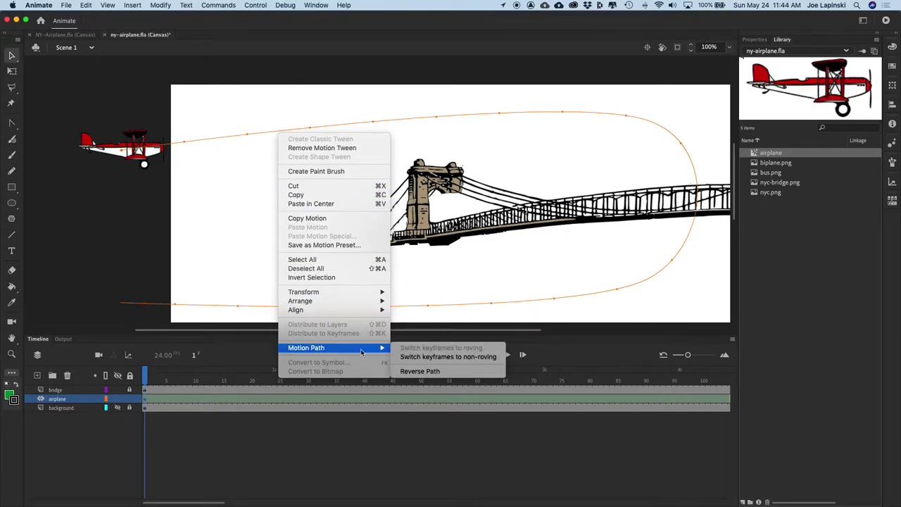
right_click(229, 138)
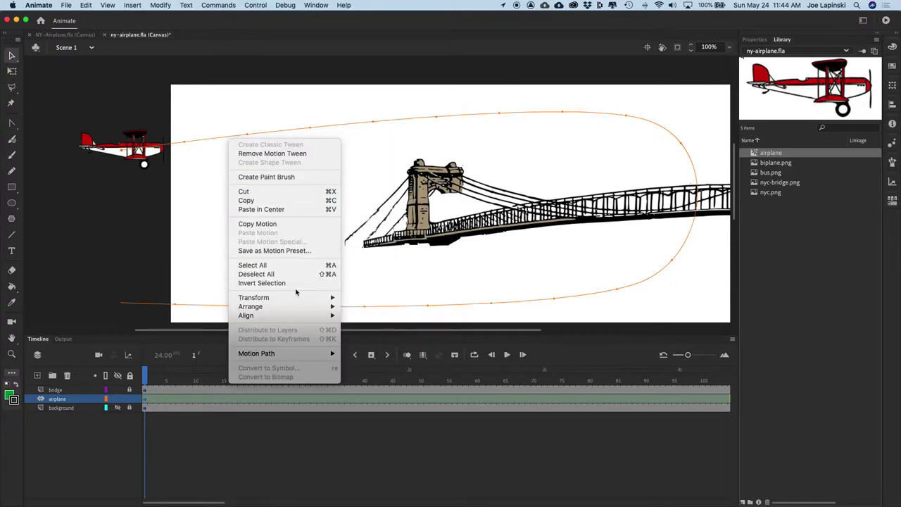
mouse_move(283, 353)
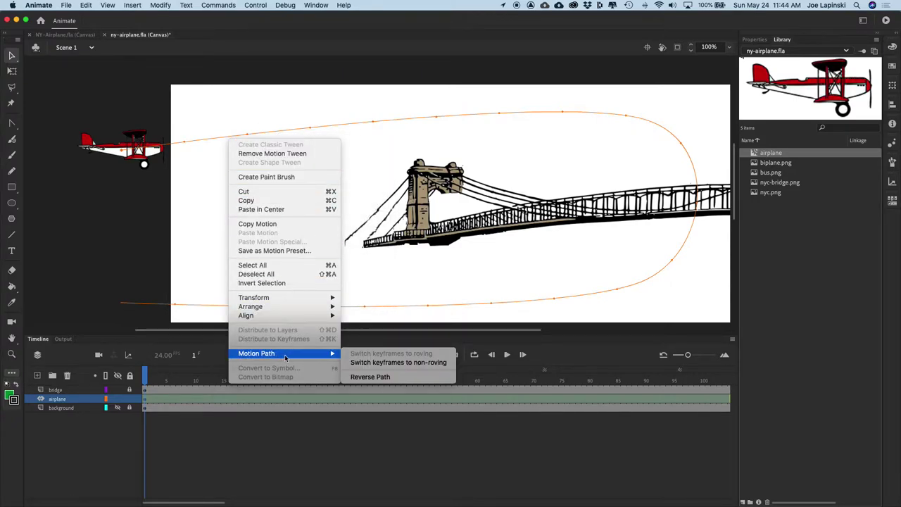
click(379, 379)
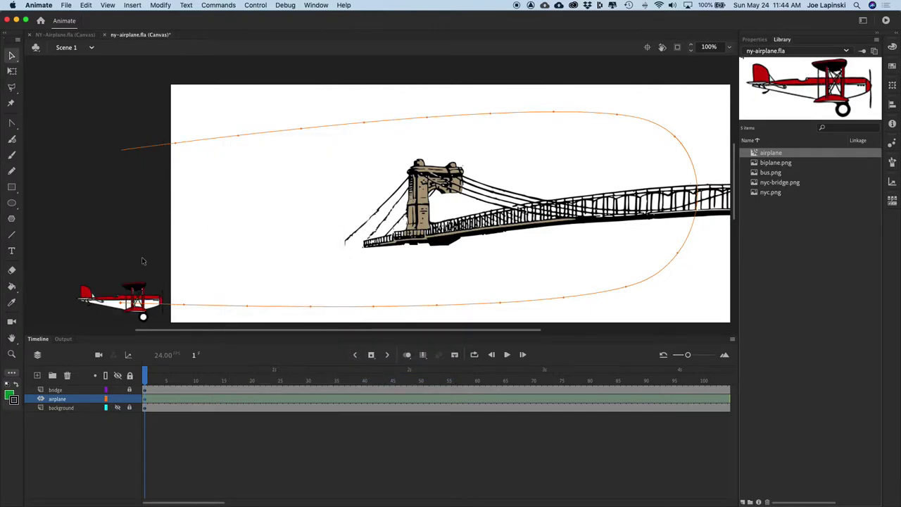
drag(148, 377, 54, 352)
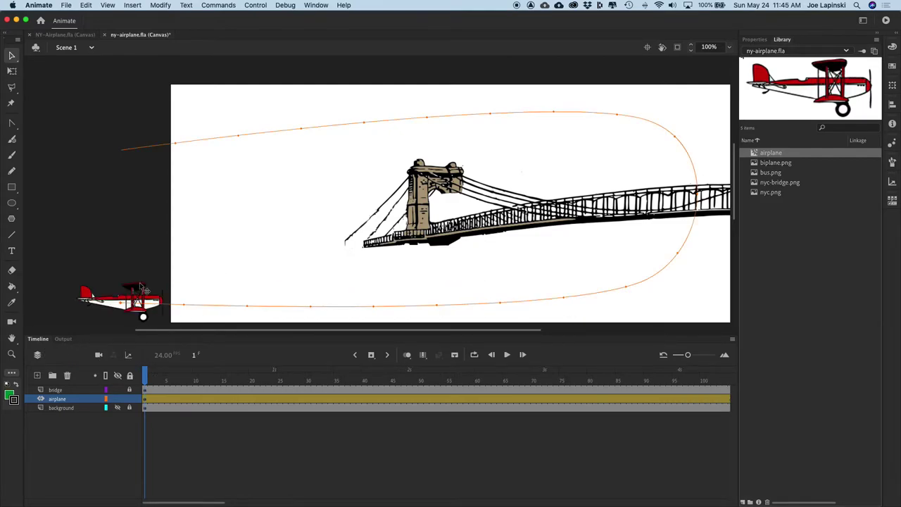
Turn on Orient to path for the airplane's motion tween and scrub the animation through to frame 140
click(204, 312)
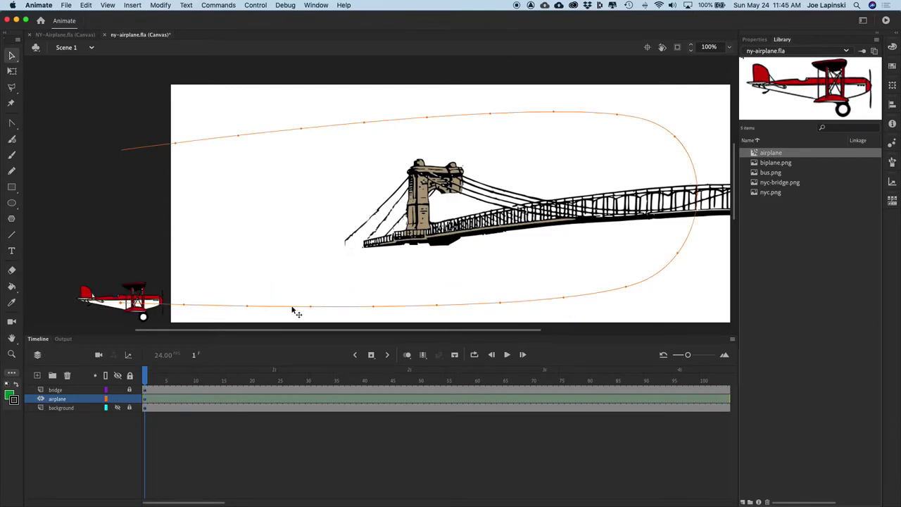
click(755, 39)
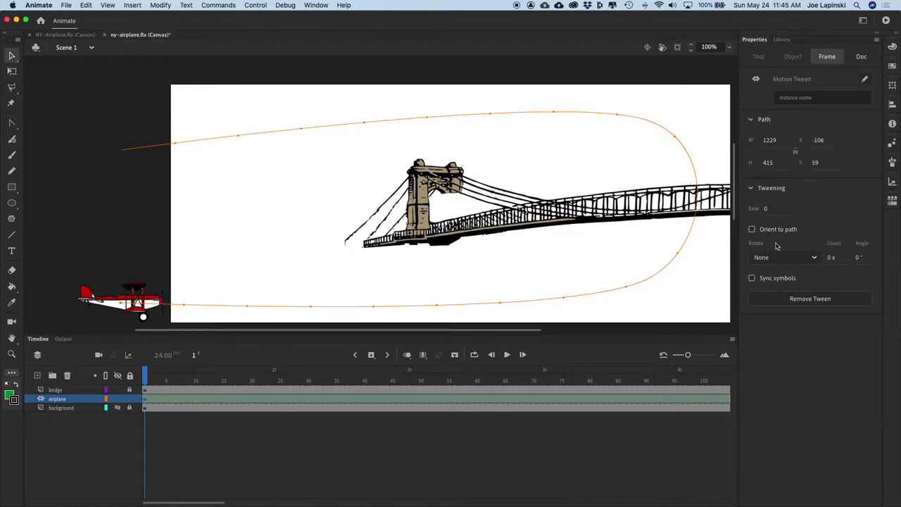
click(753, 230)
drag(147, 378, 392, 391)
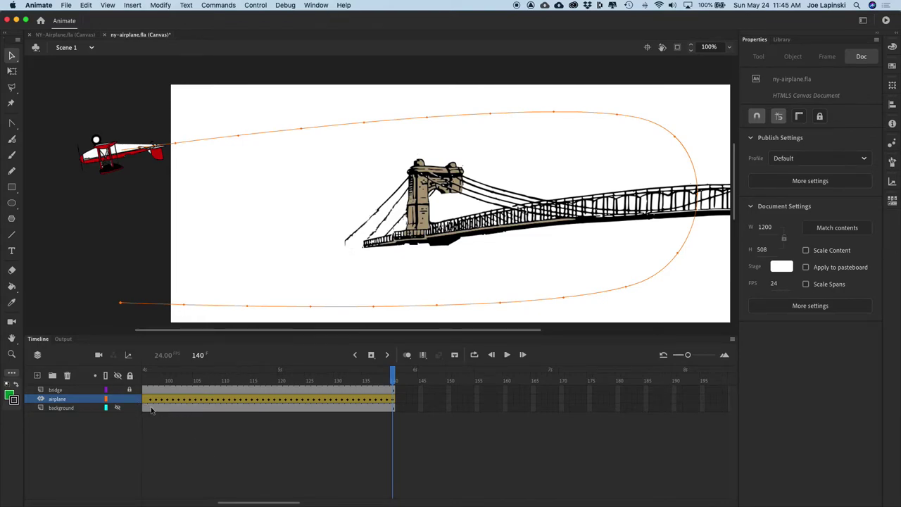
Show the background layer, test the movie in the browser, and return to the document's timeline
click(118, 408)
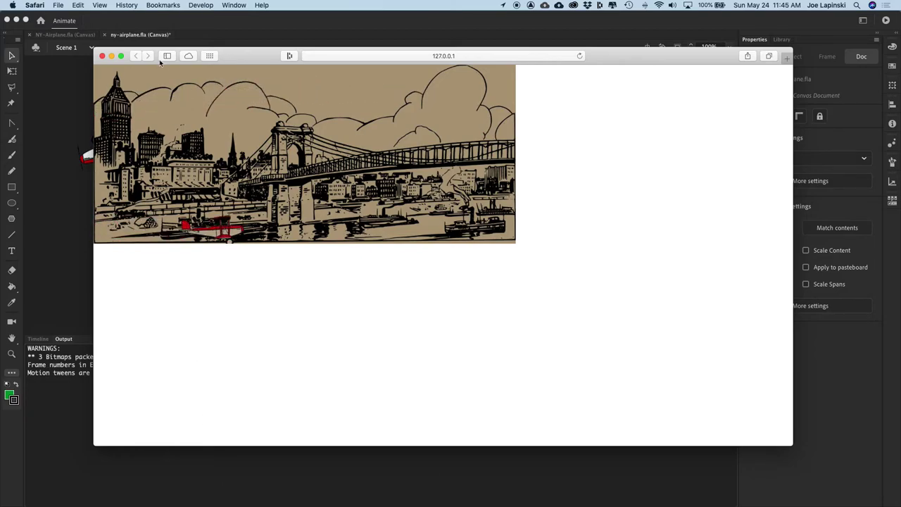
key(super+q)
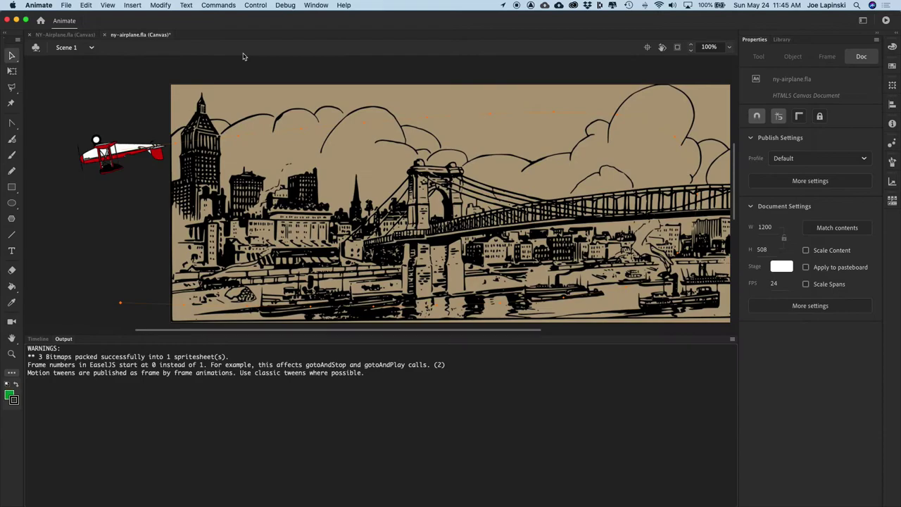
click(38, 338)
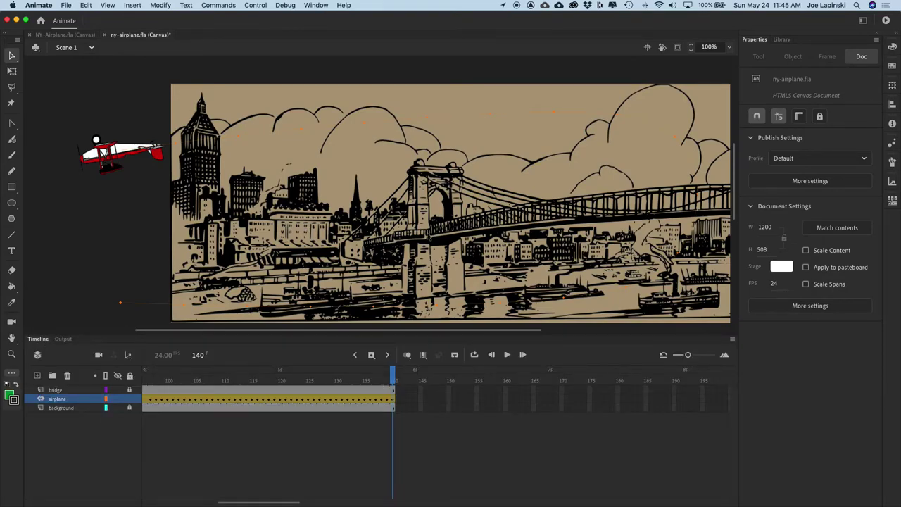
Lock the airplane layer and add a new layer named bus directly above it
mouse_move(132, 402)
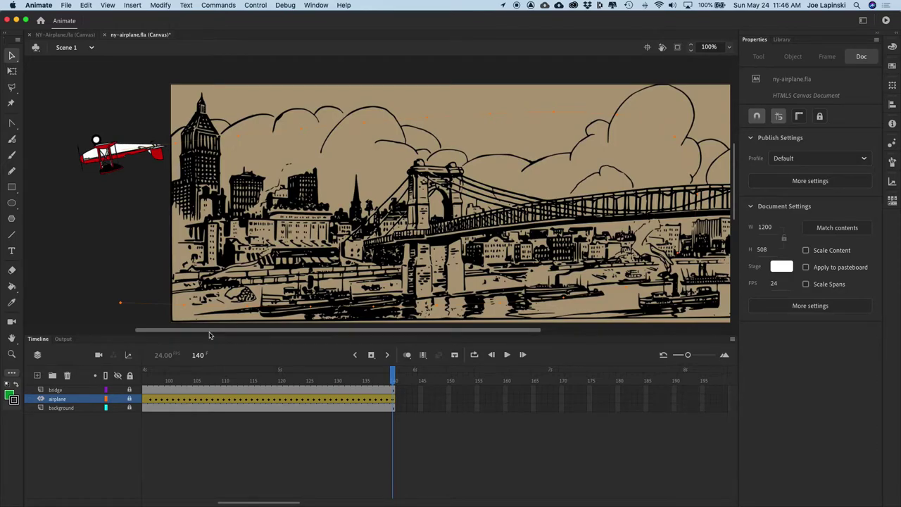
mouse_move(70, 393)
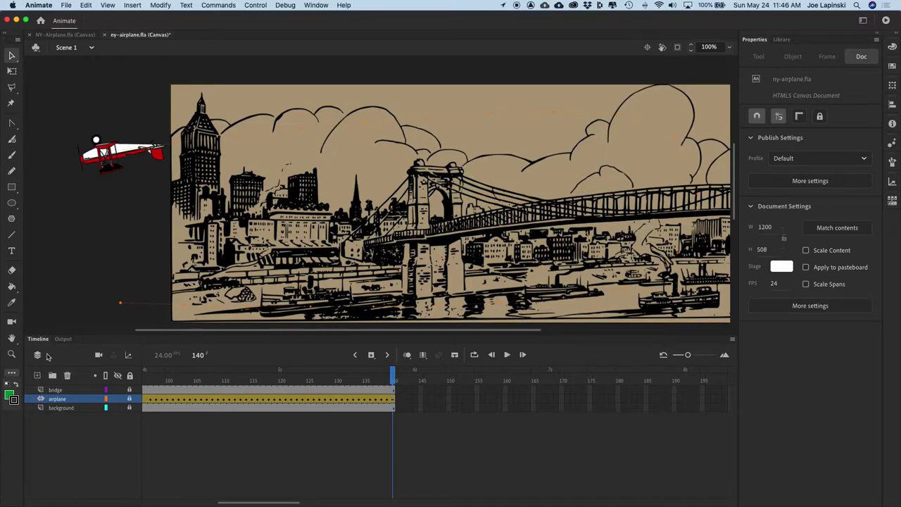
click(39, 377)
double_click(69, 399)
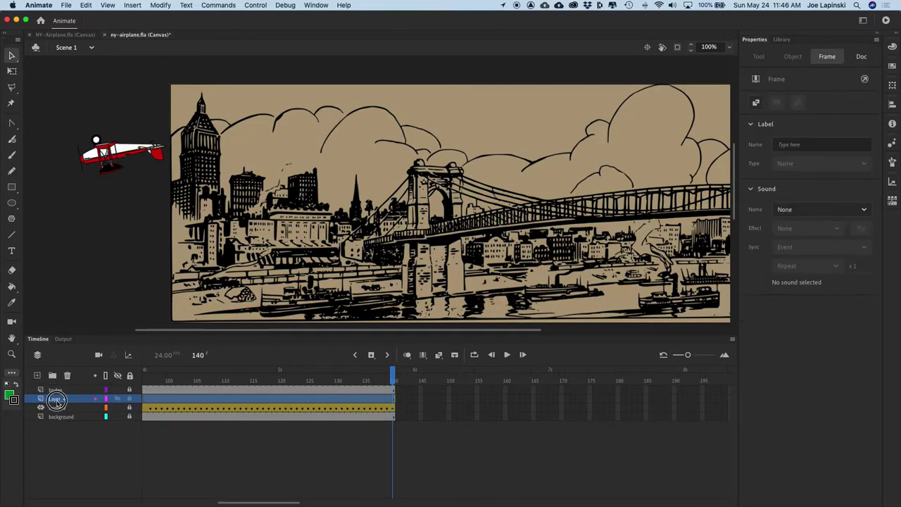
text(bus)
key(Return)
With the background layer hidden, draw a Pen line on the bus layer beneath the bridge, past the stage's right edge, and bend it slightly upward
scroll(378, 186, right, 5)
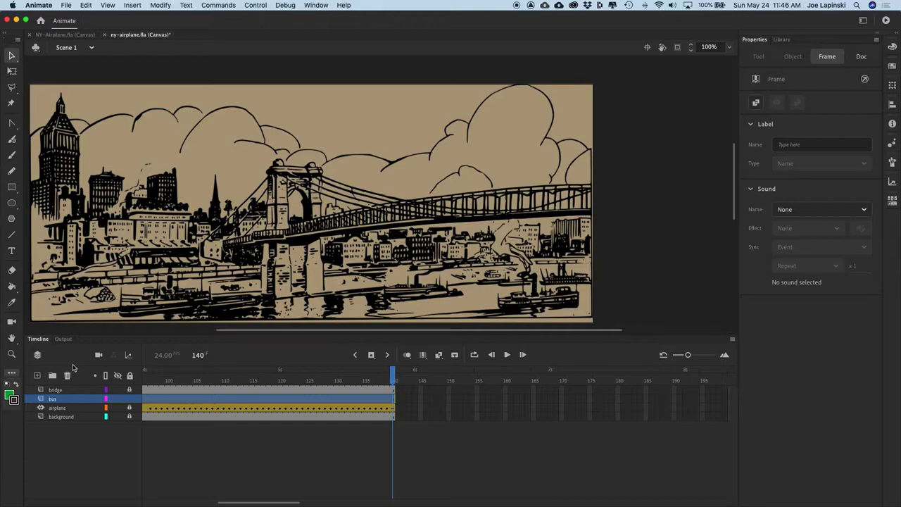
click(117, 417)
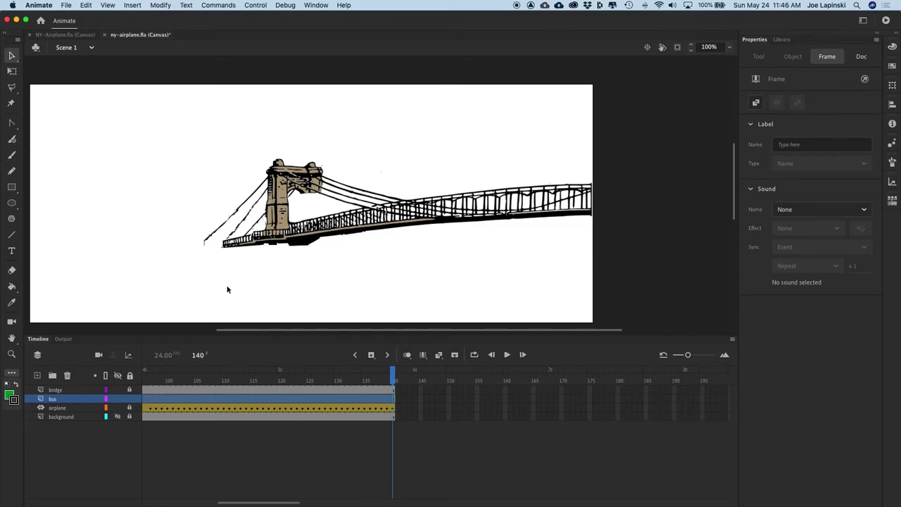
click(11, 124)
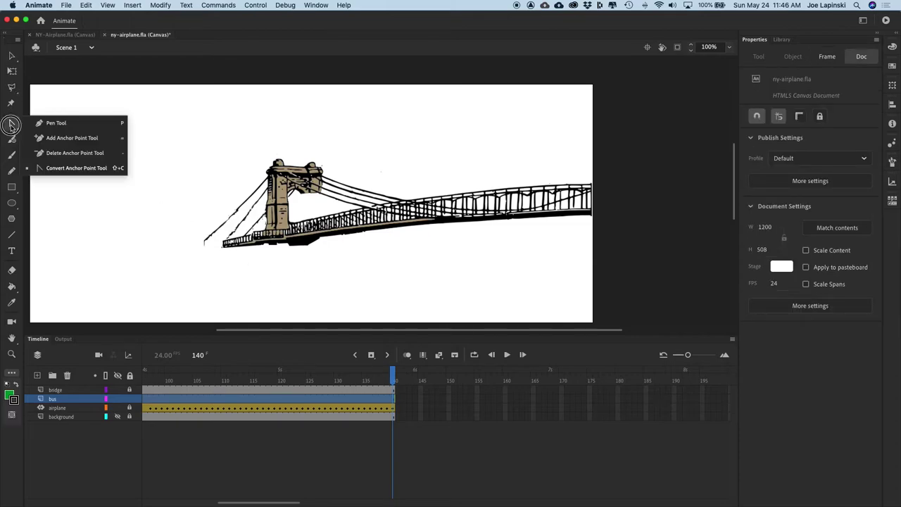
click(62, 124)
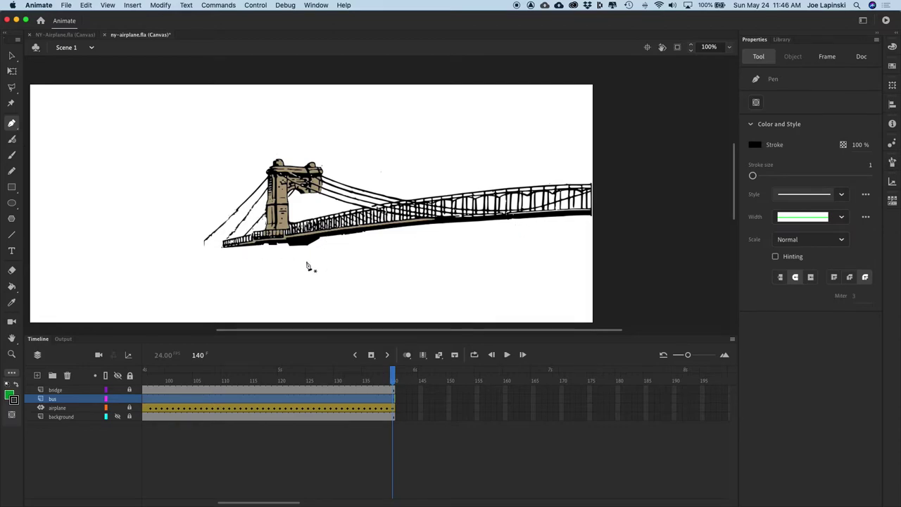
click(211, 261)
click(633, 231)
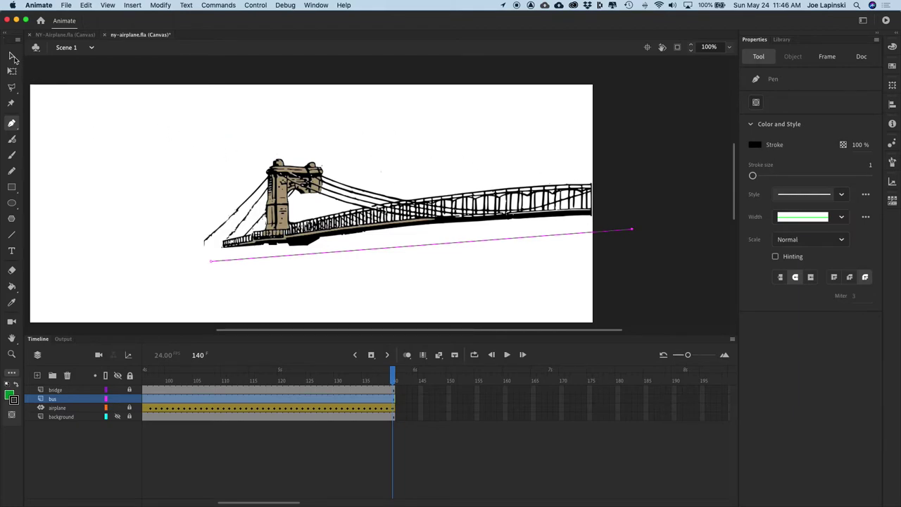
click(13, 57)
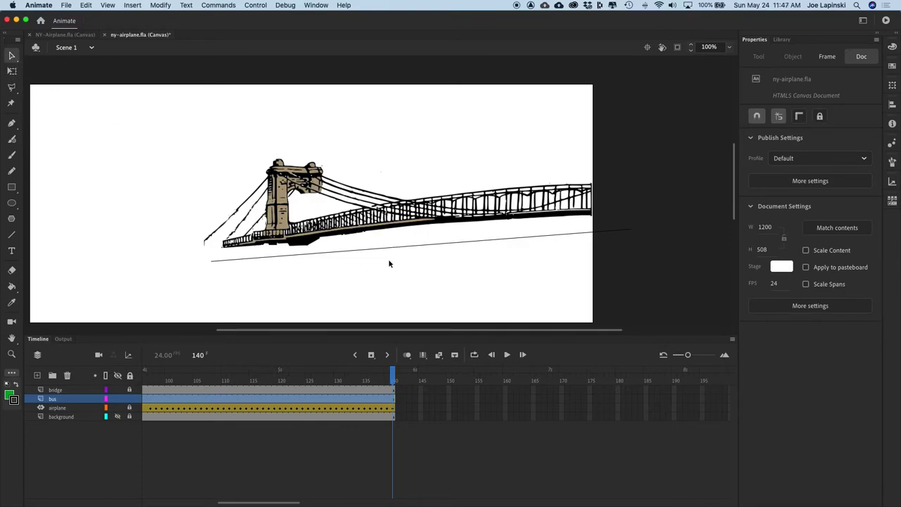
drag(421, 249, 455, 238)
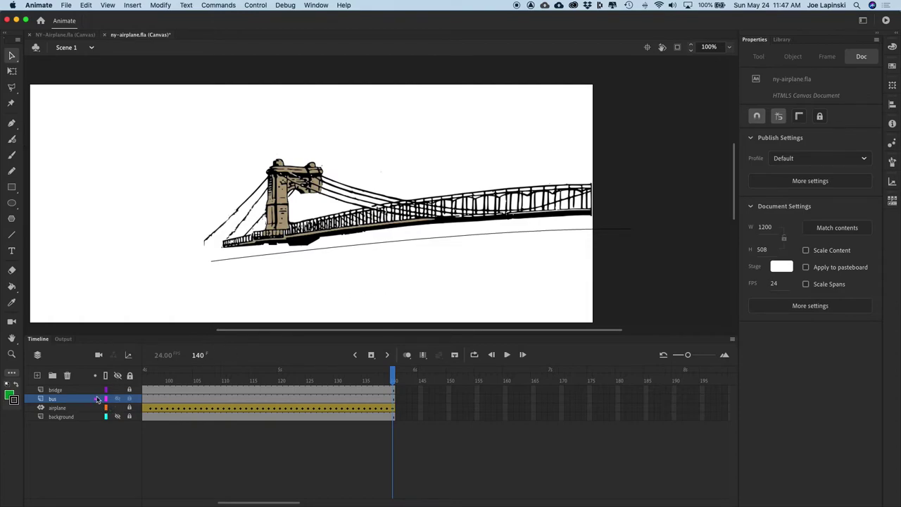
Select the curved line on the bus layer and cut it to the clipboard
click(56, 400)
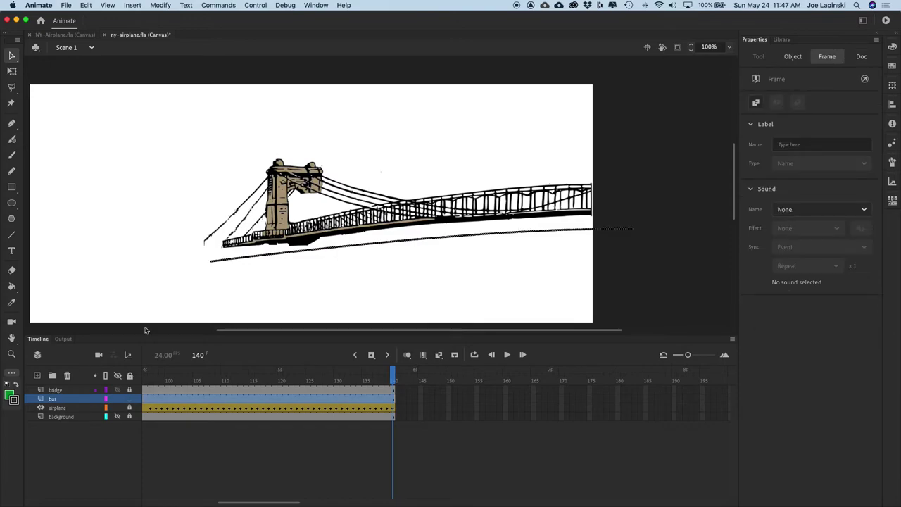
click(86, 6)
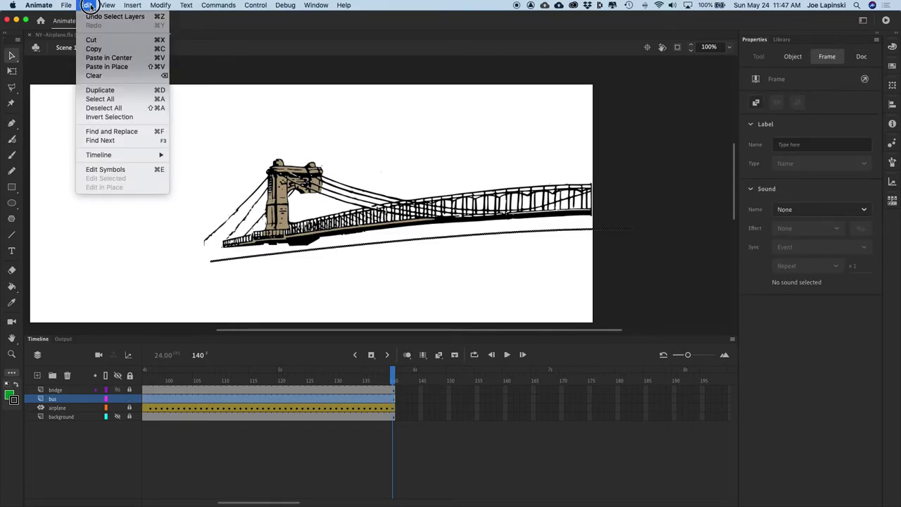
click(122, 42)
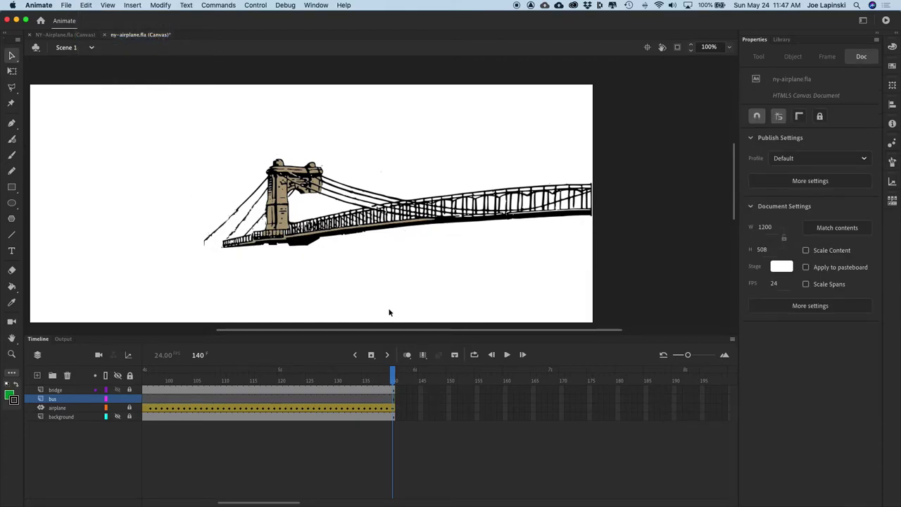
Place bus.png from the library on the bus layer at frame 1, at the bridge's left end
drag(394, 377, 58, 350)
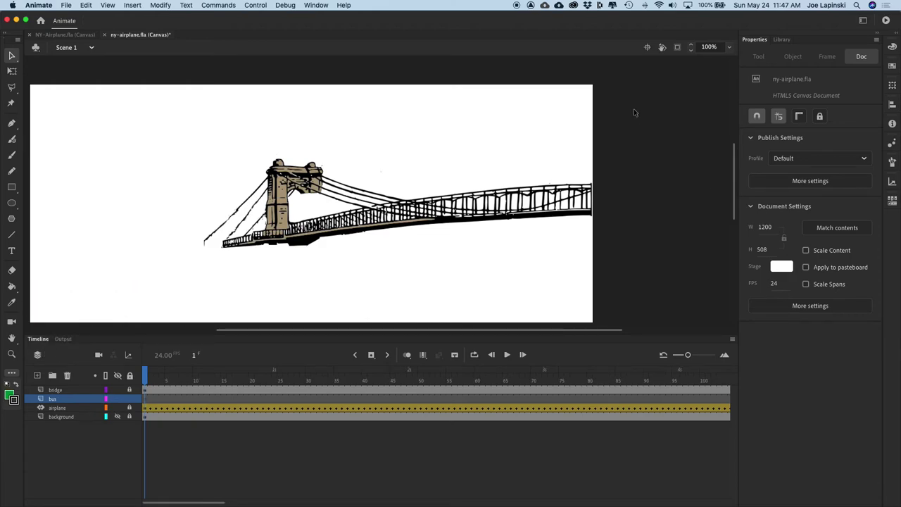
click(783, 39)
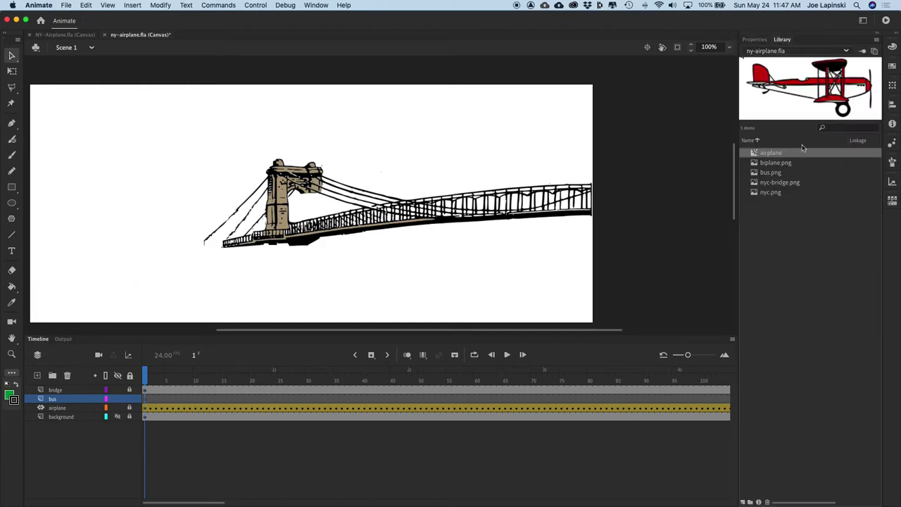
click(755, 173)
drag(755, 172, 210, 233)
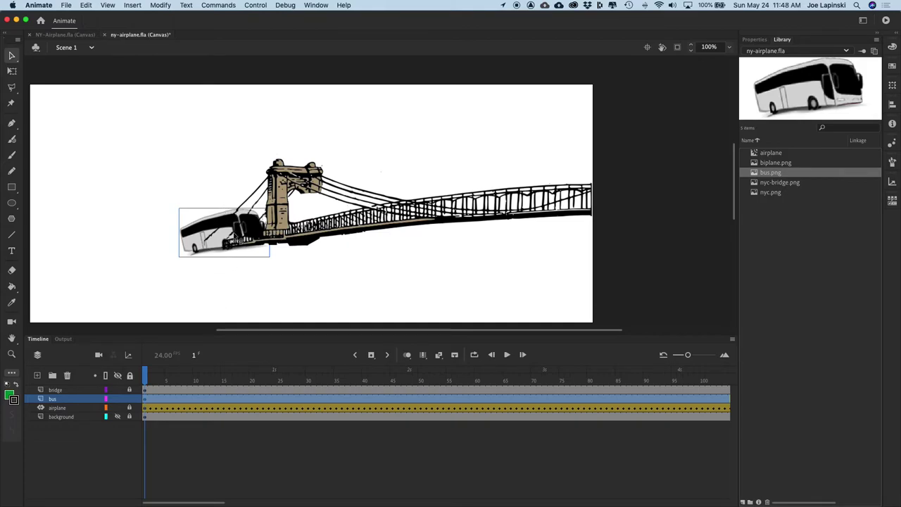
Convert the bus image at the bridge's left end to a Movie Clip symbol named bus
right_click(205, 225)
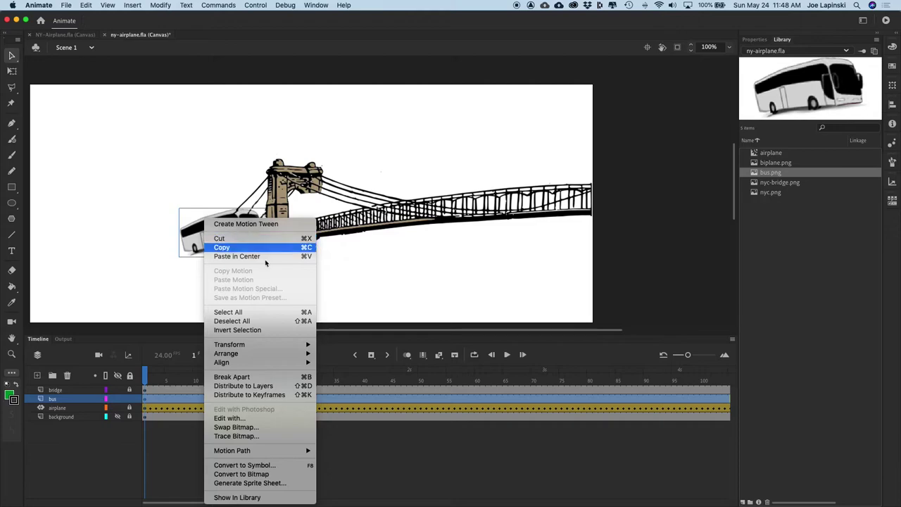
click(252, 468)
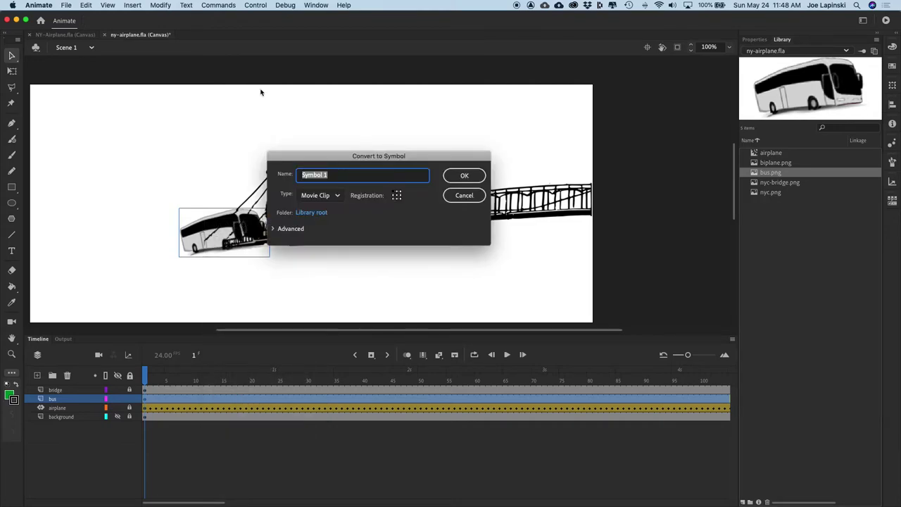
text(bus)
key(Return)
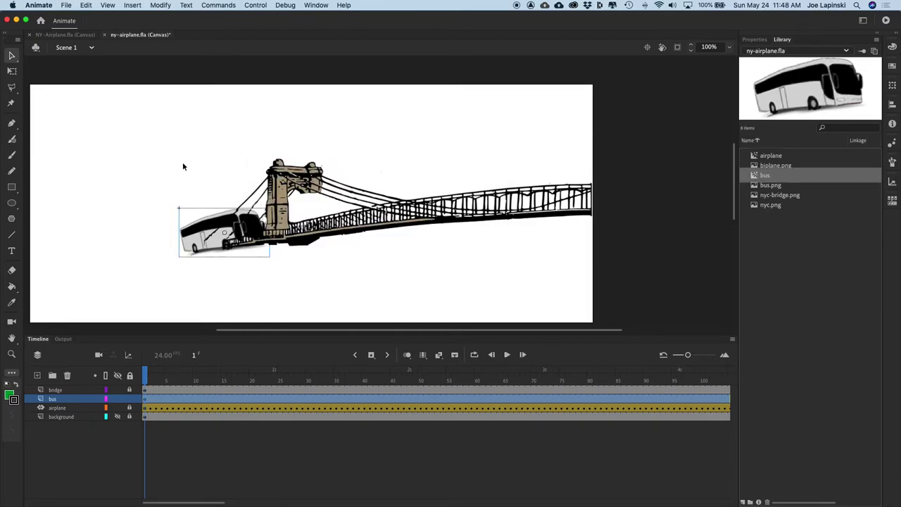
Create a motion tween on the bus symbol and paste the cut curved line in as its motion path
right_click(207, 224)
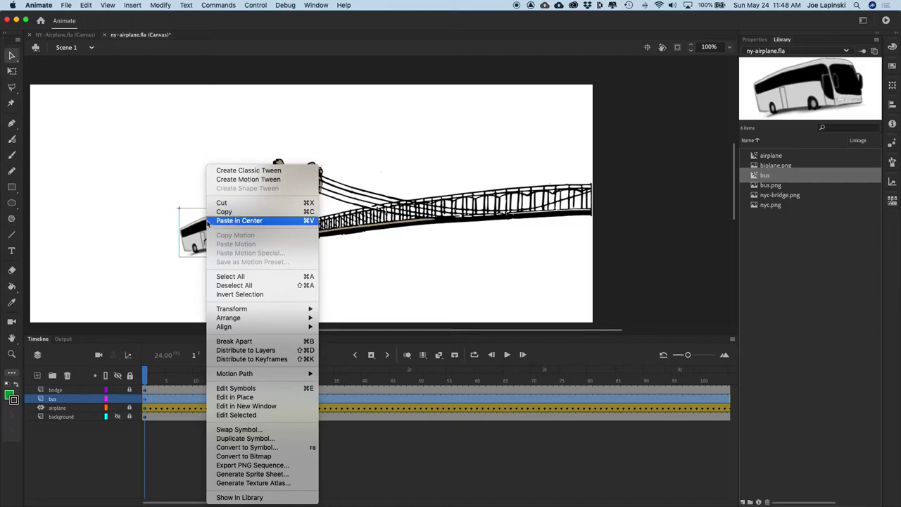
click(265, 181)
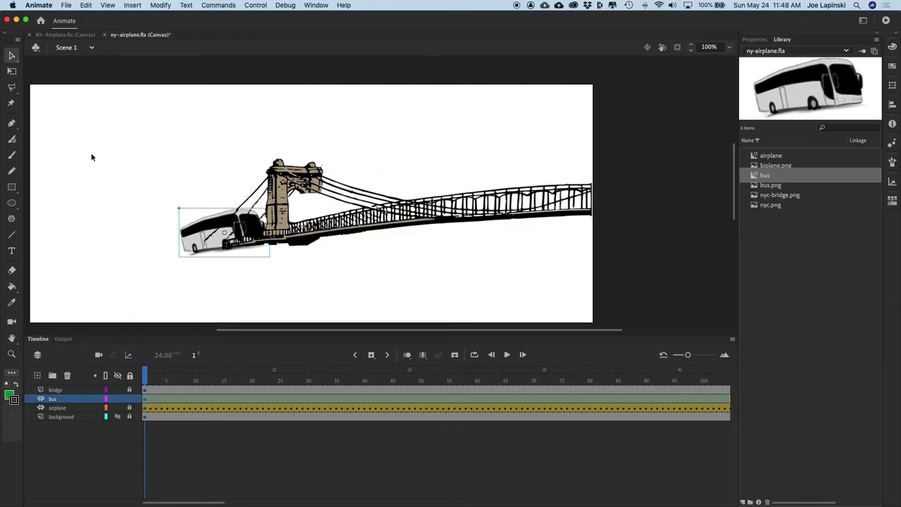
click(86, 5)
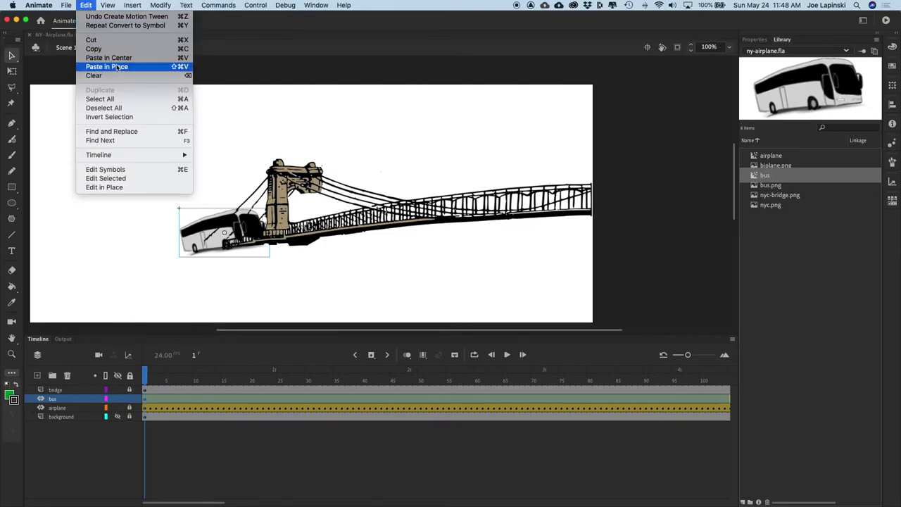
click(136, 58)
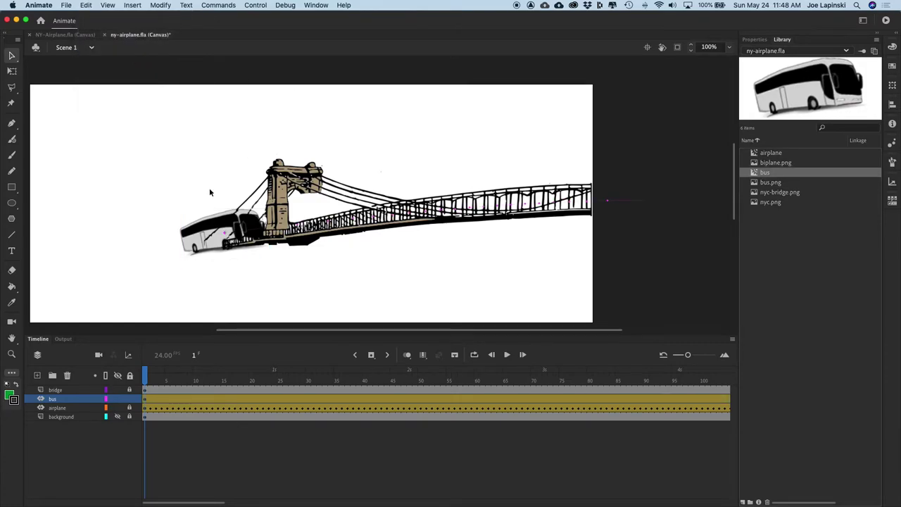
Raise the bus's whole motion path slightly so the bus rides on the bridge deck, and scrub through the animation
drag(145, 380, 28, 408)
drag(147, 375, 229, 403)
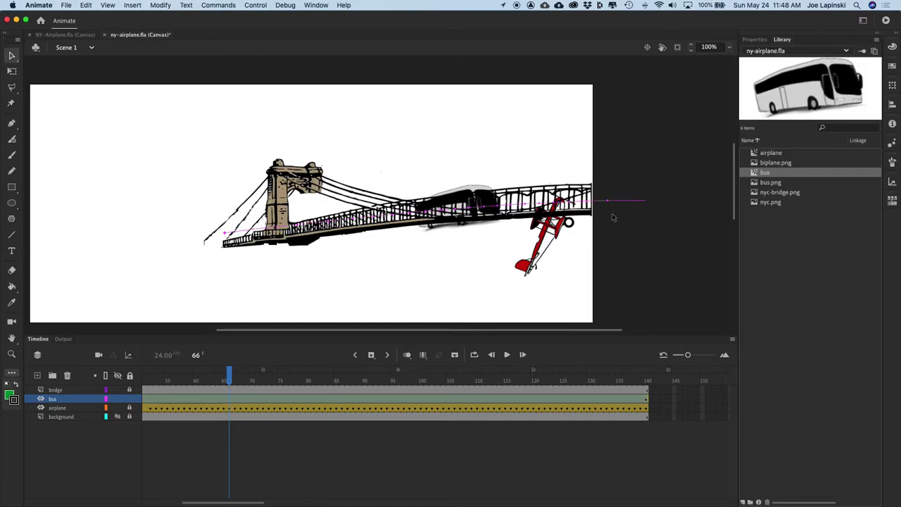
click(596, 202)
drag(596, 203, 599, 201)
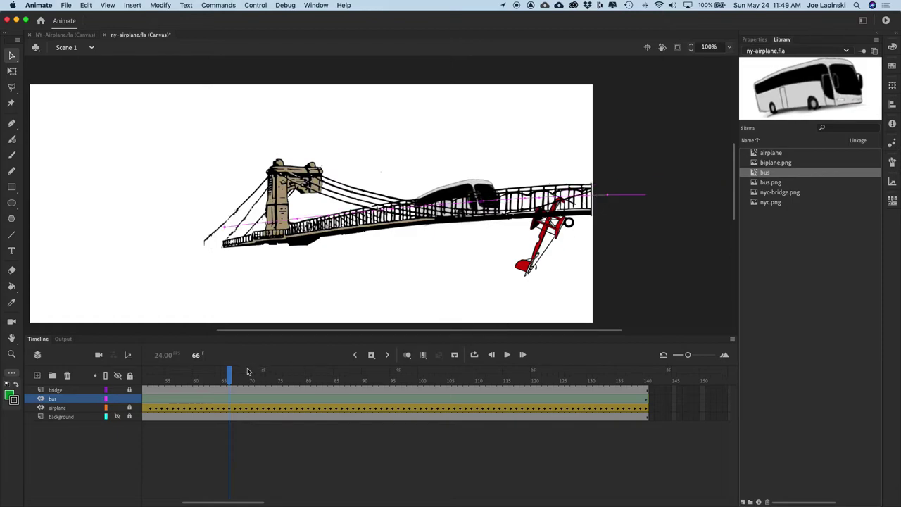
drag(233, 376, 744, 444)
At frame 1, scale the bus down proportionally with Free Transform to about half its original size
drag(533, 374, 45, 374)
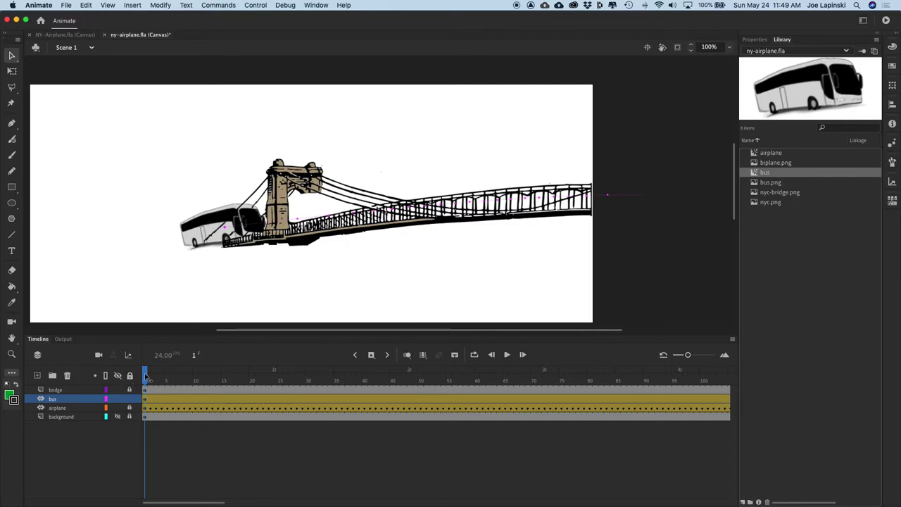
click(191, 233)
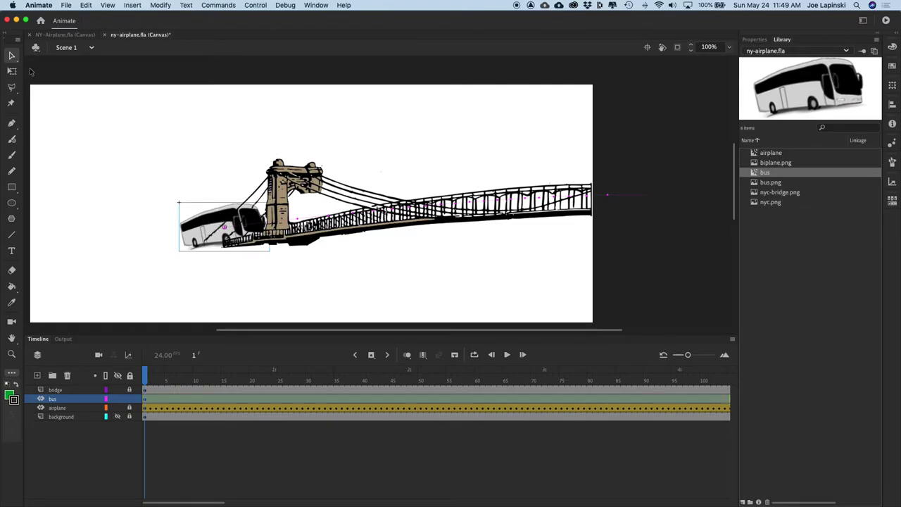
click(12, 71)
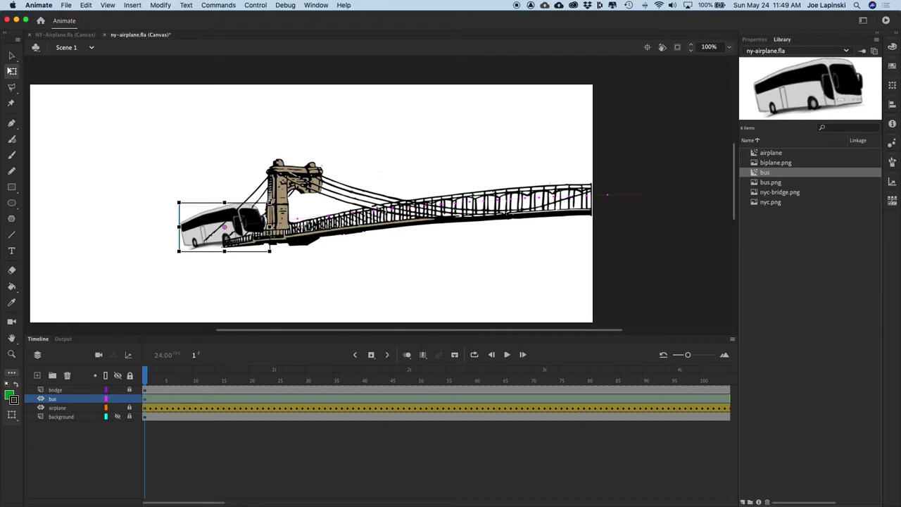
drag(270, 203, 253, 213)
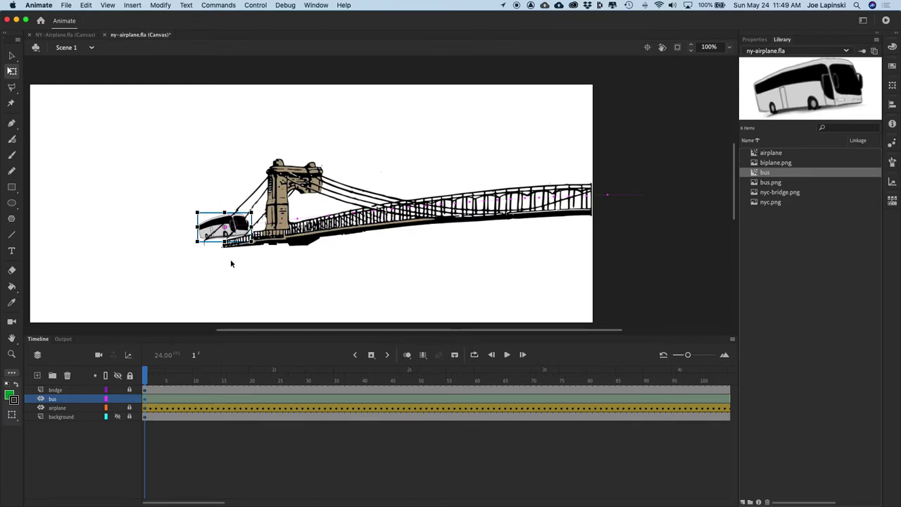
key(super+equal)
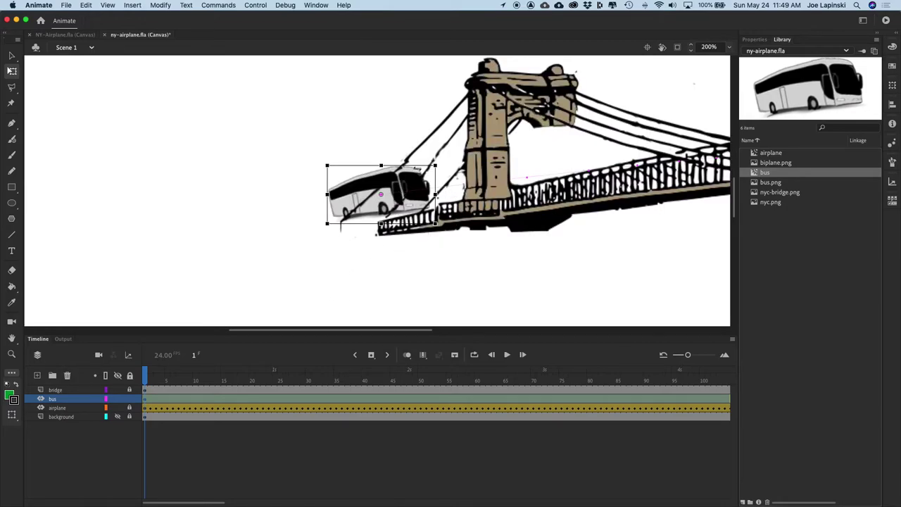
drag(434, 165, 427, 170)
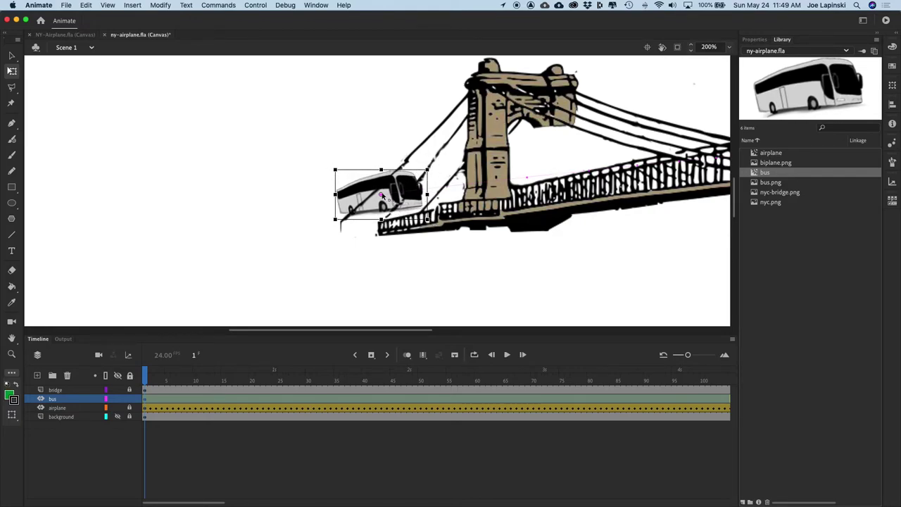
Move the small bus at frame 1 down onto the left end of the bridge deck
click(314, 252)
click(11, 58)
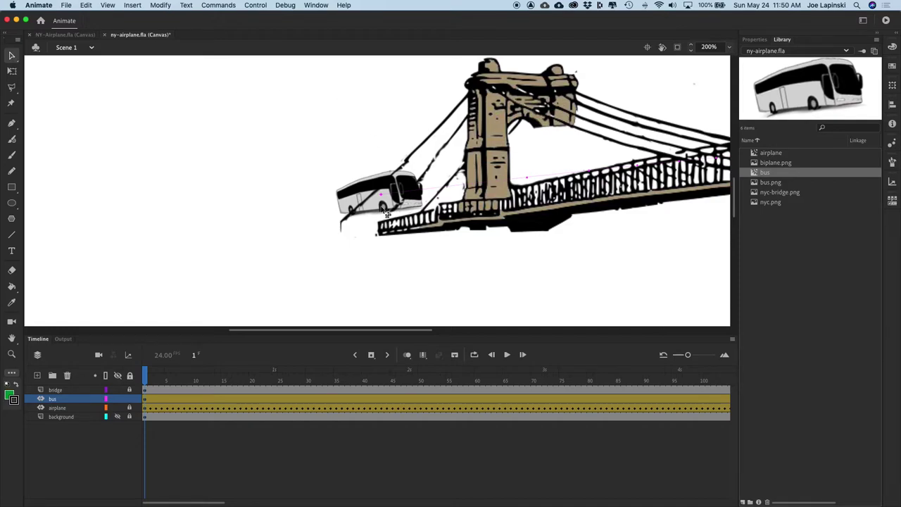
drag(381, 199, 391, 223)
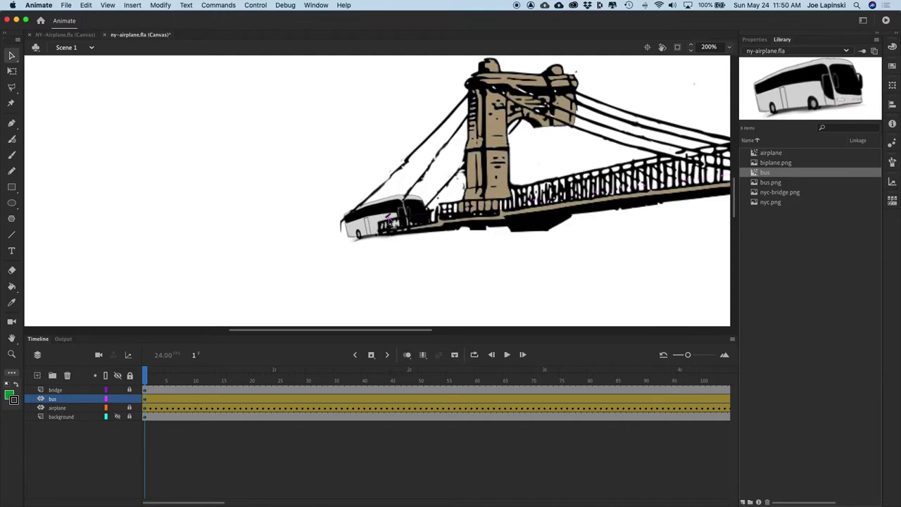
key(super+1)
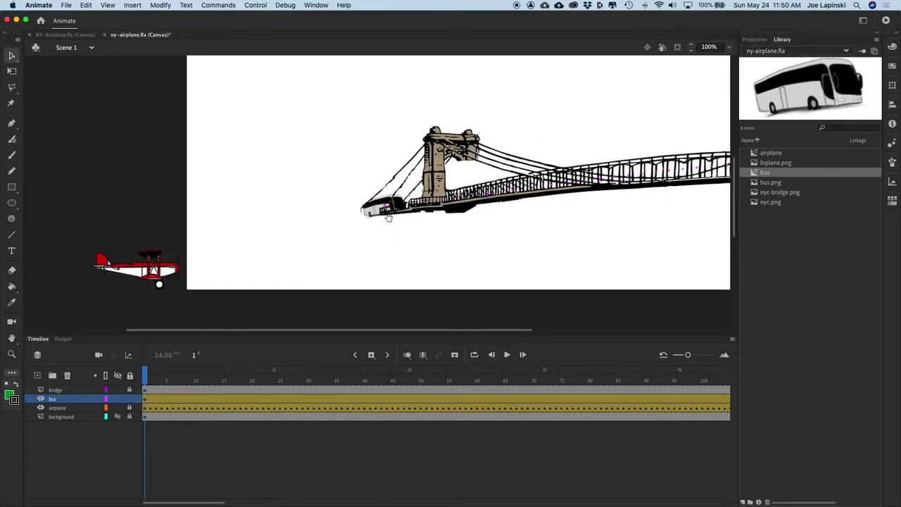
scroll(457, 201, right, 5)
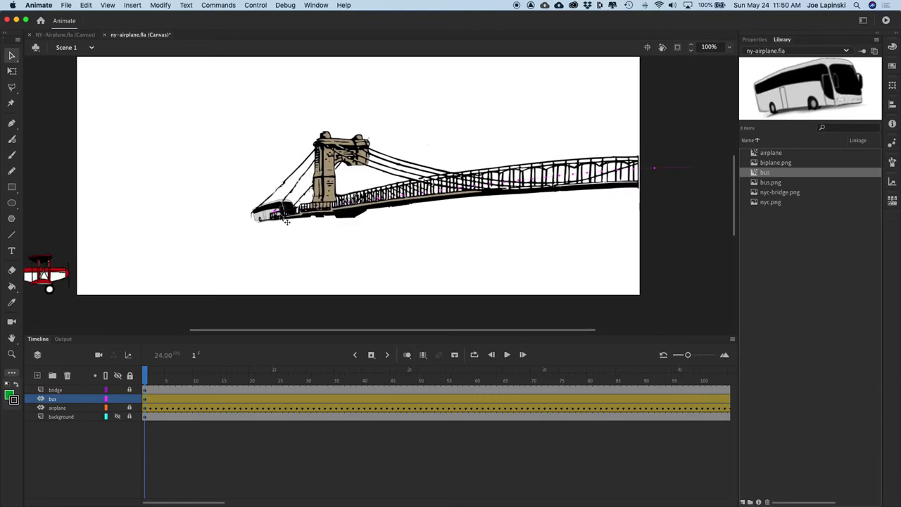
At frame 140, scale the bus up with Free Transform to roughly double its size, past the stage's right edge
drag(148, 371, 711, 427)
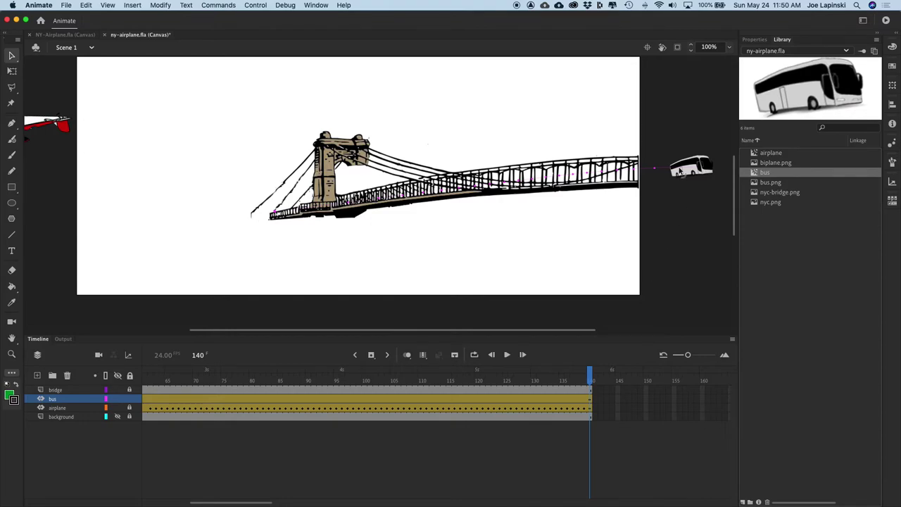
click(694, 168)
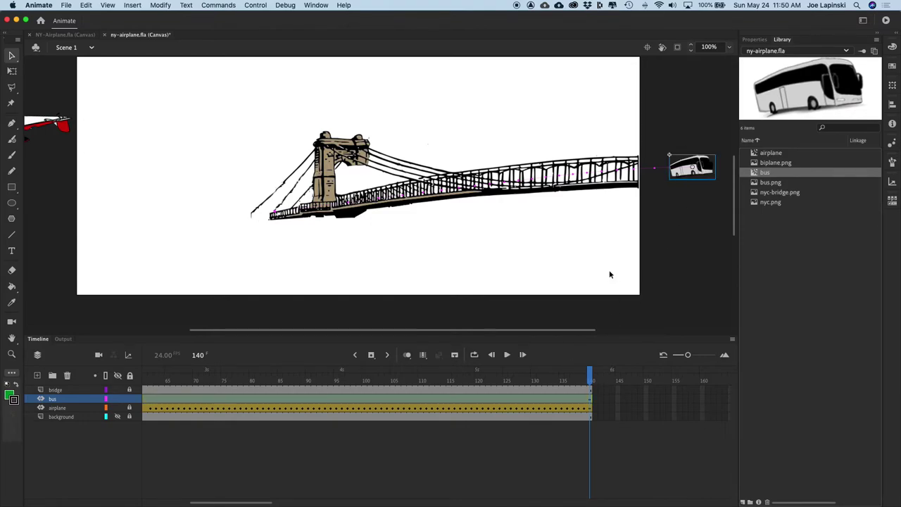
click(590, 369)
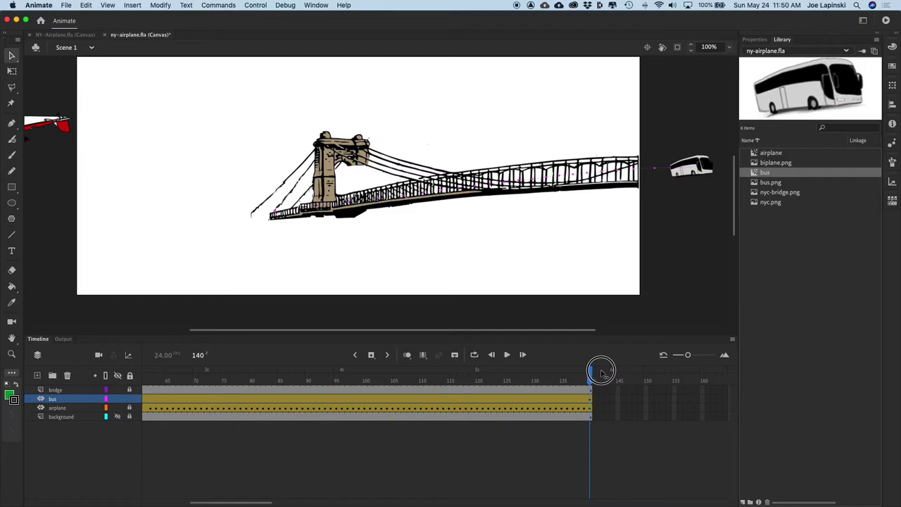
click(686, 171)
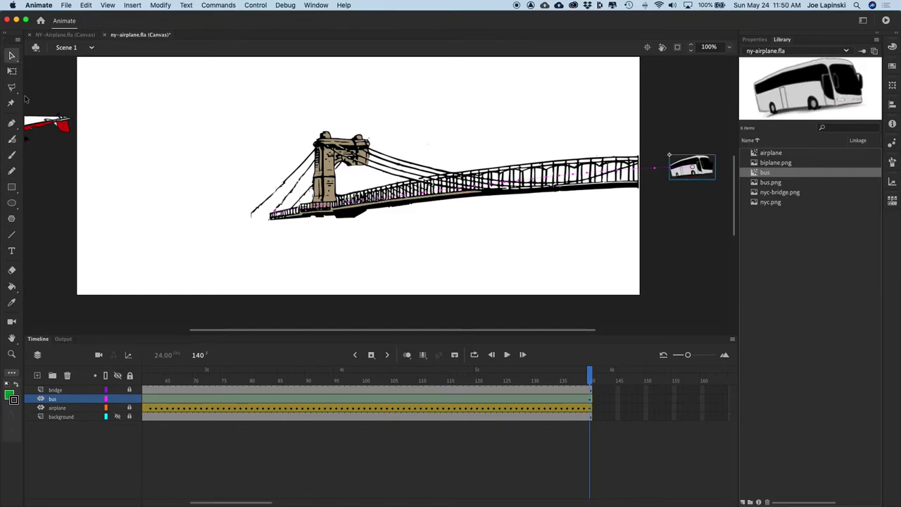
click(11, 71)
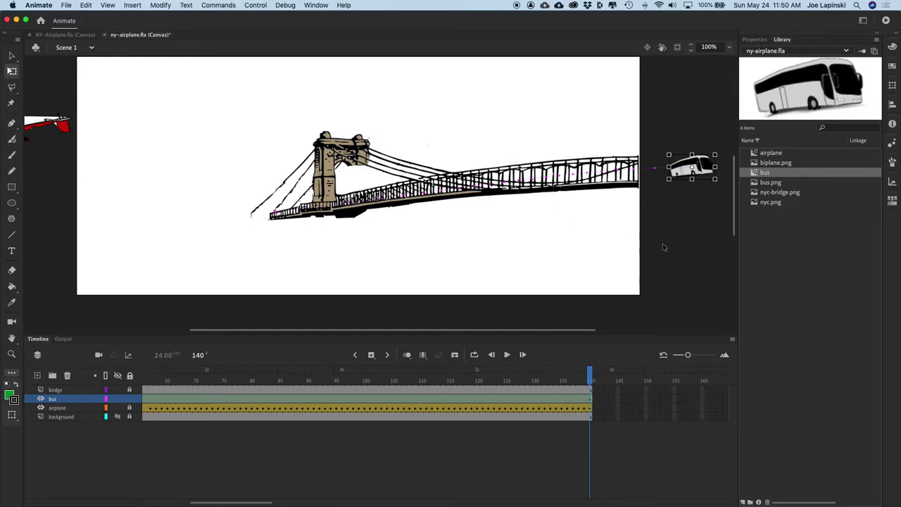
drag(669, 178, 648, 191)
Fine-tune the bus's end size at frame 140, enlarging it further until its rear reaches the stage's right edge
drag(587, 378, 793, 409)
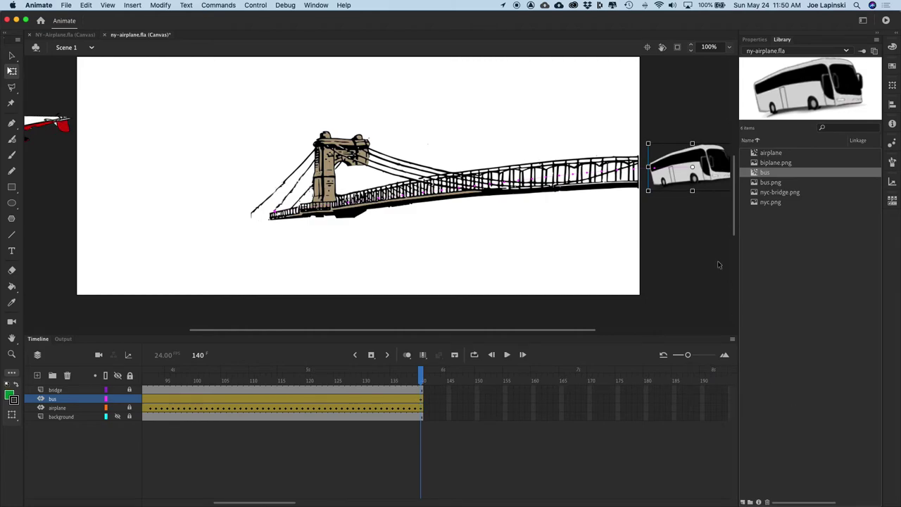
click(648, 191)
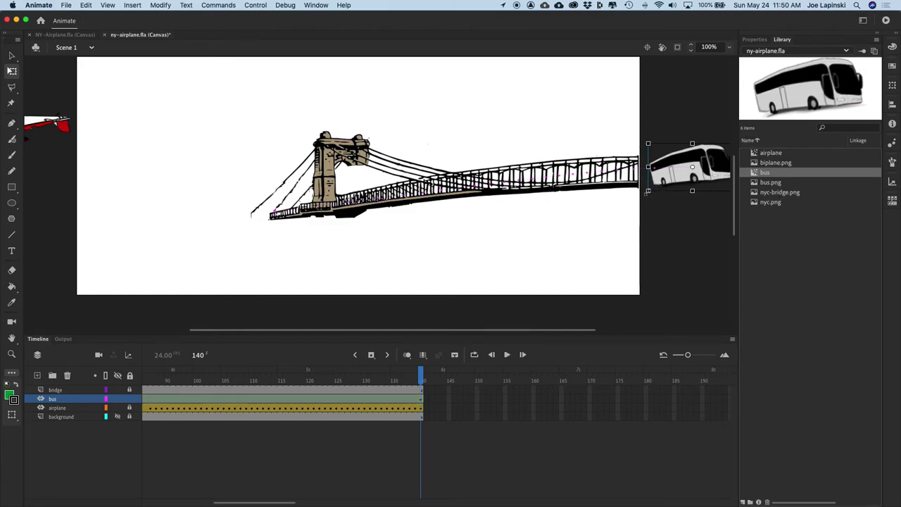
drag(649, 191, 640, 196)
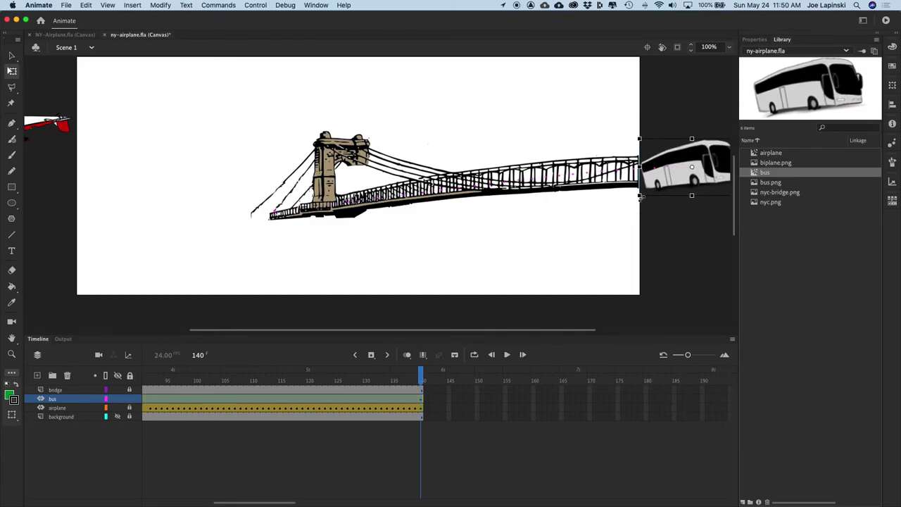
drag(421, 374, 848, 381)
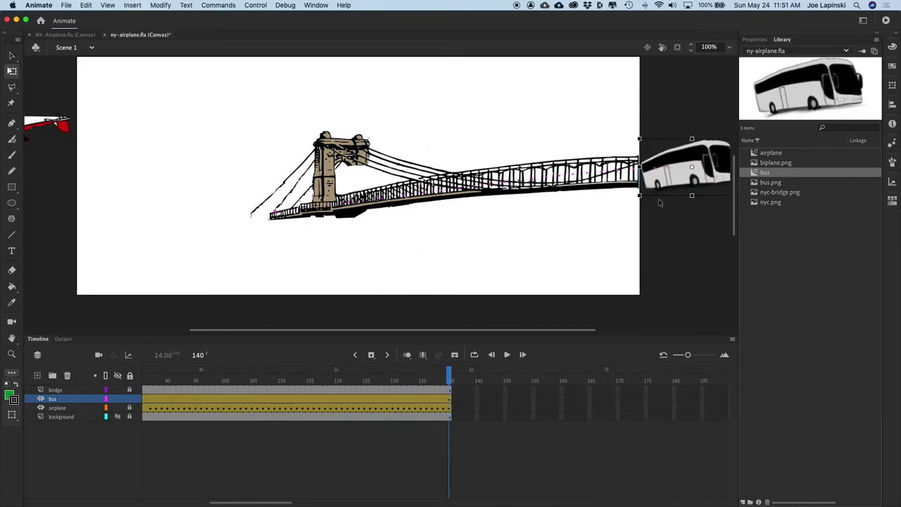
drag(640, 196, 640, 194)
Reshape the curve of the bus's motion path near the middle of the bridge and scrub the timeline to check the bus's movement
drag(452, 371, 185, 382)
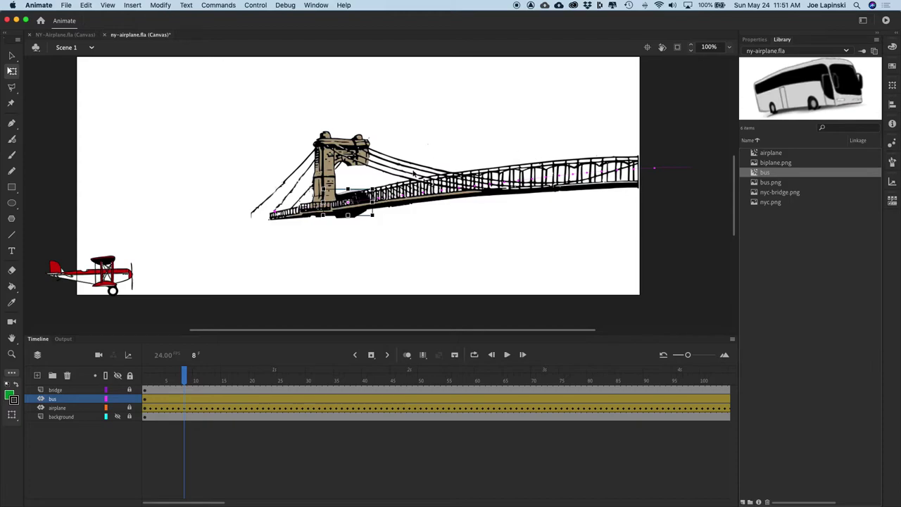
click(11, 55)
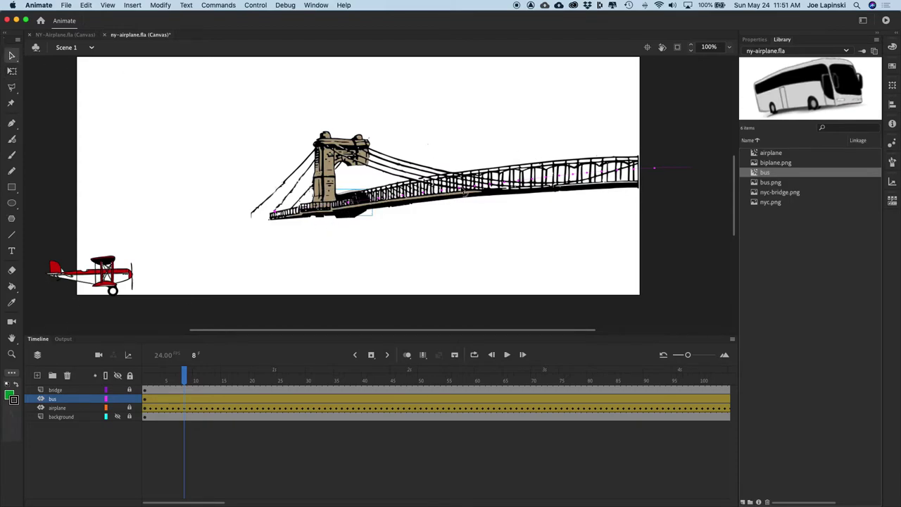
click(463, 190)
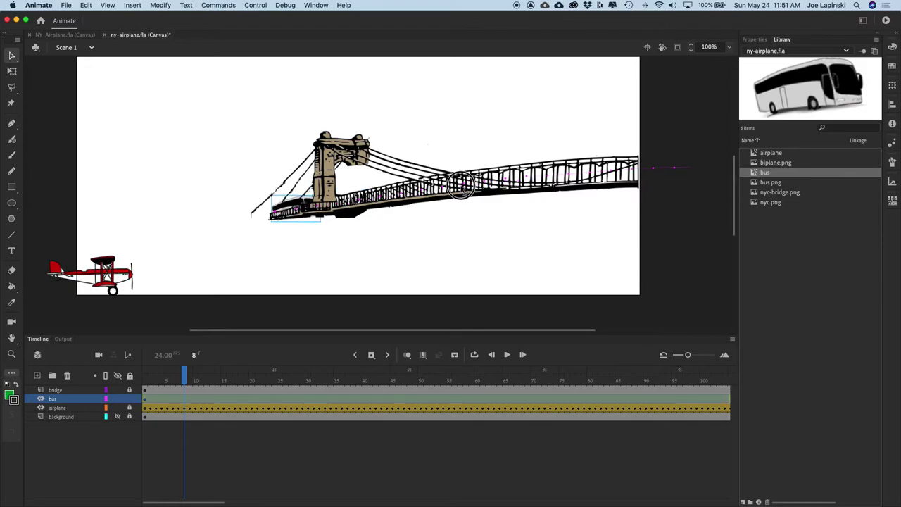
drag(182, 382, 208, 401)
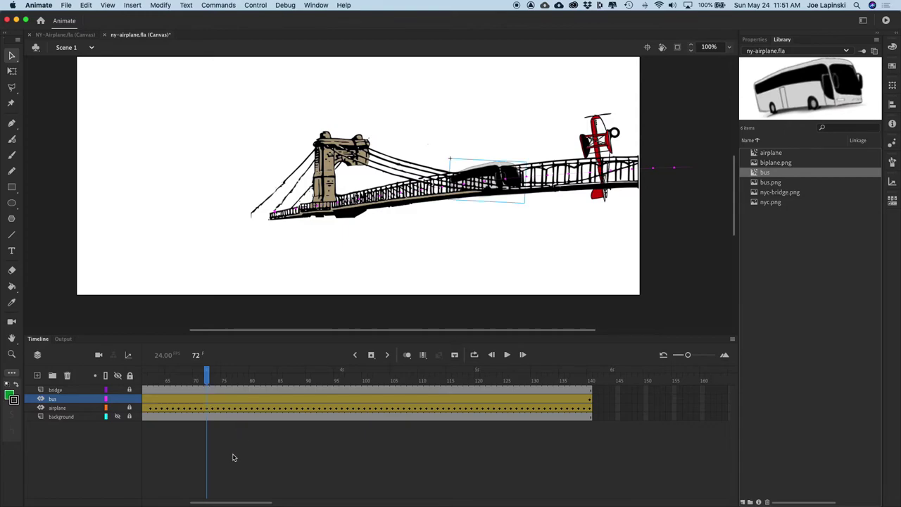
Show the background layer again, test the movie in the browser, then quit the browser and return to the timeline
click(118, 417)
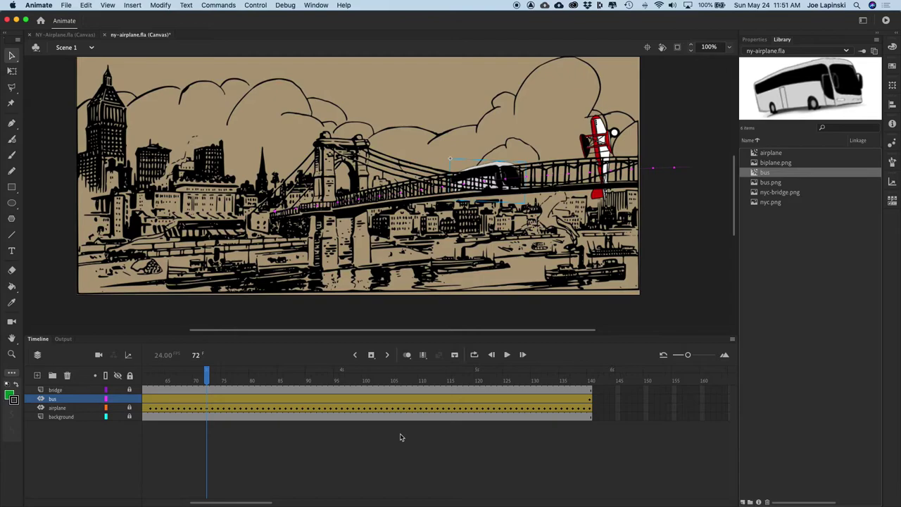
key(super+Return)
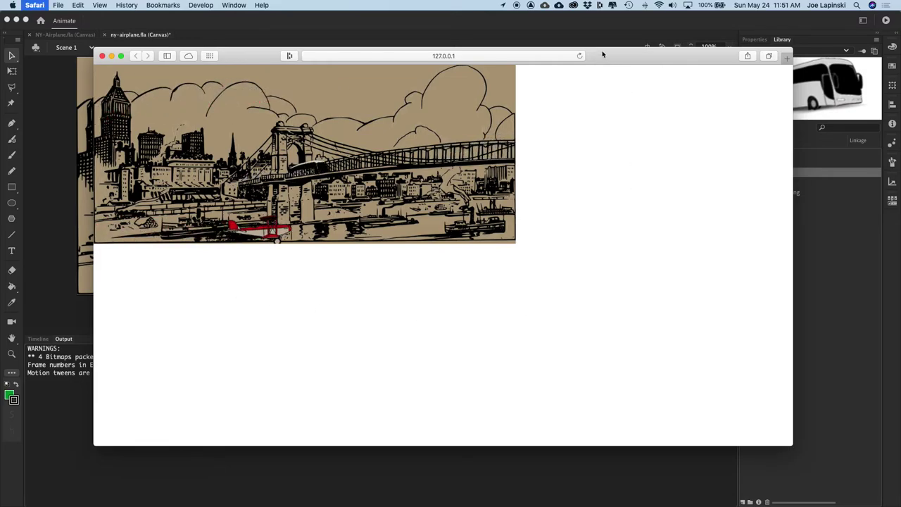
key(super+q)
click(38, 338)
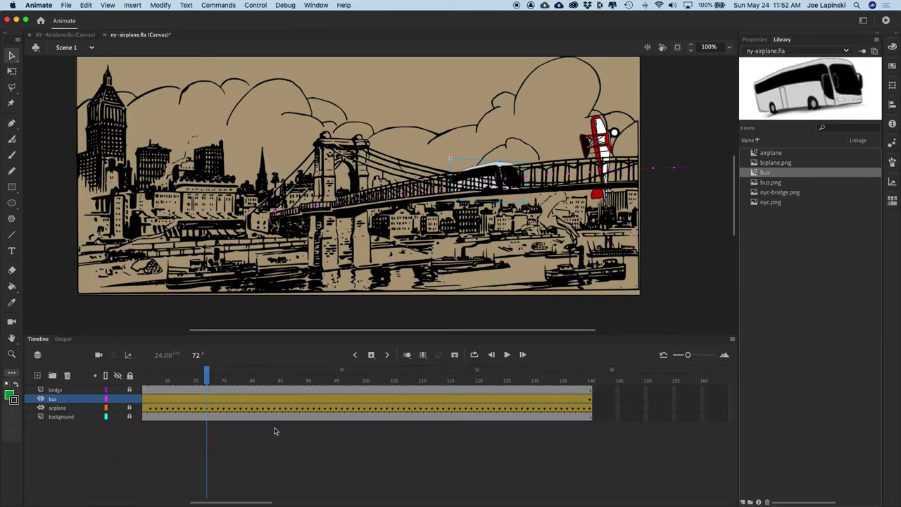
Scrub through the animation and delay the start of the bus layer's motion tween to frame 70, keeping its end at frame 140
scroll(203, 452, left, 6)
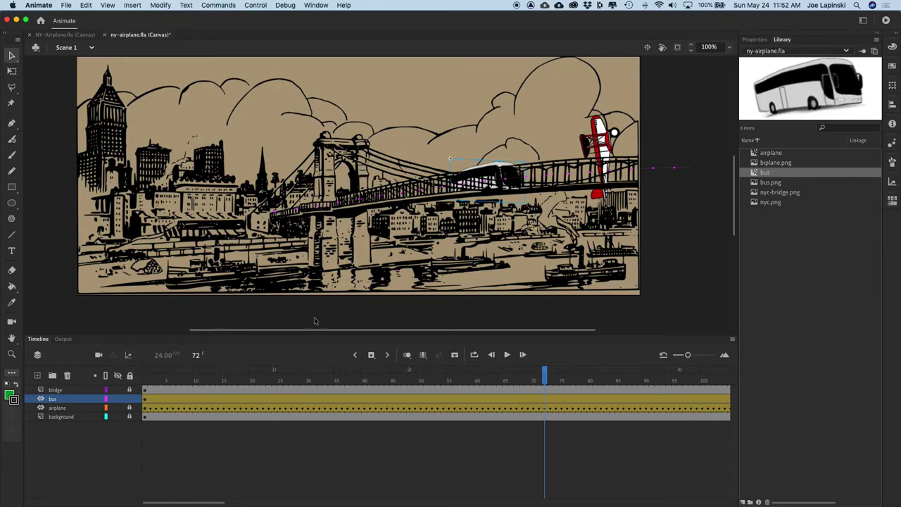
drag(543, 373, 129, 342)
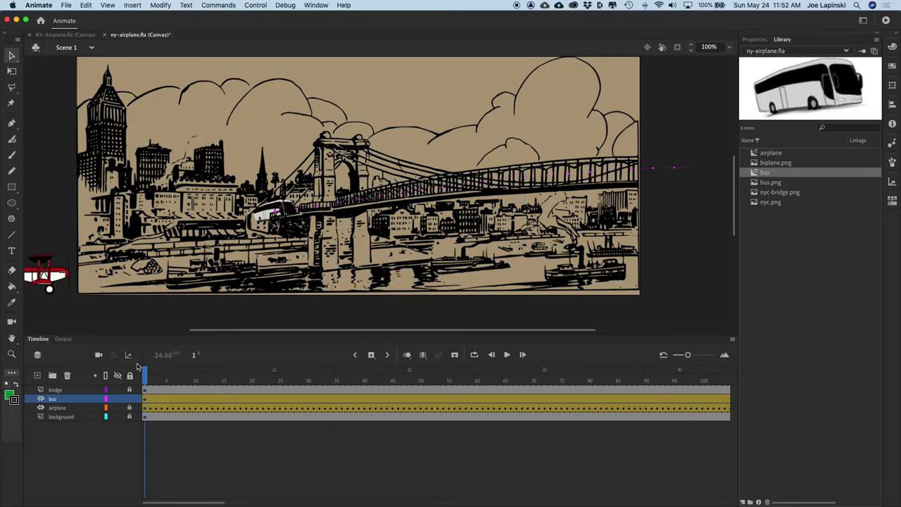
drag(146, 377, 535, 401)
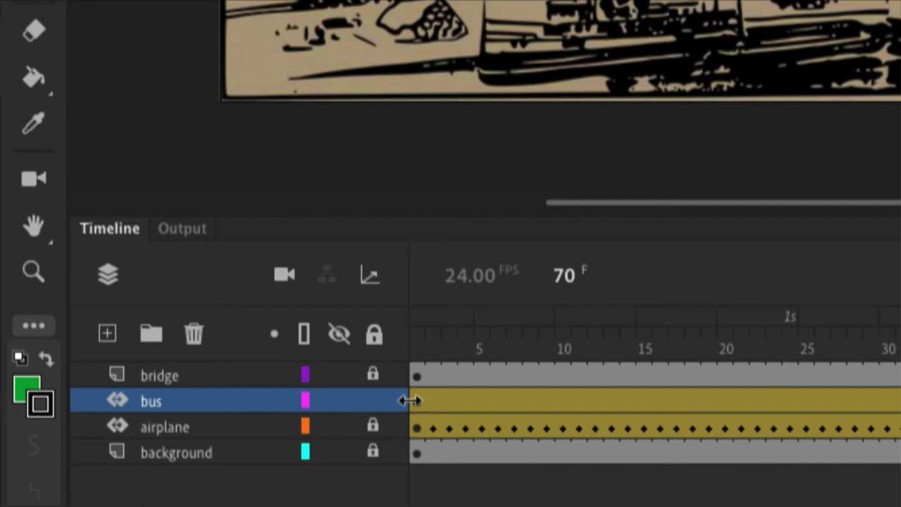
drag(411, 400, 646, 405)
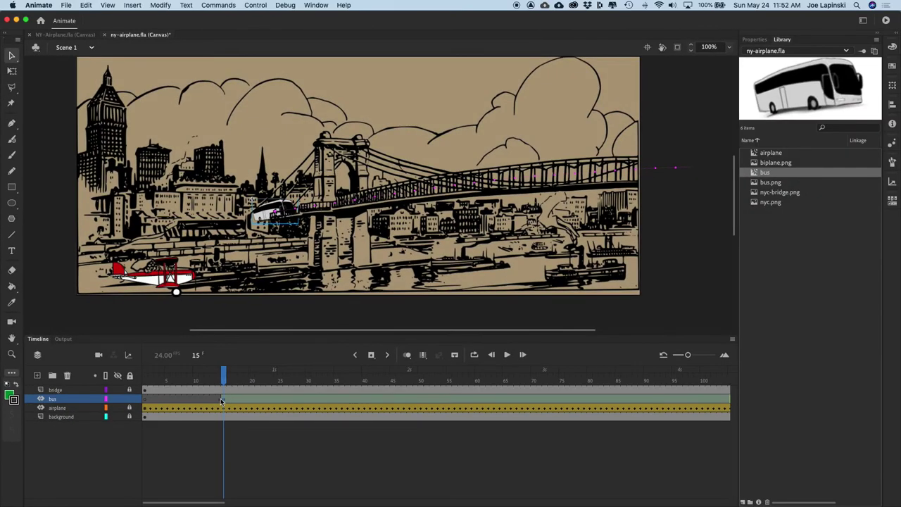
click(223, 399)
click(232, 400)
drag(222, 399, 2, 354)
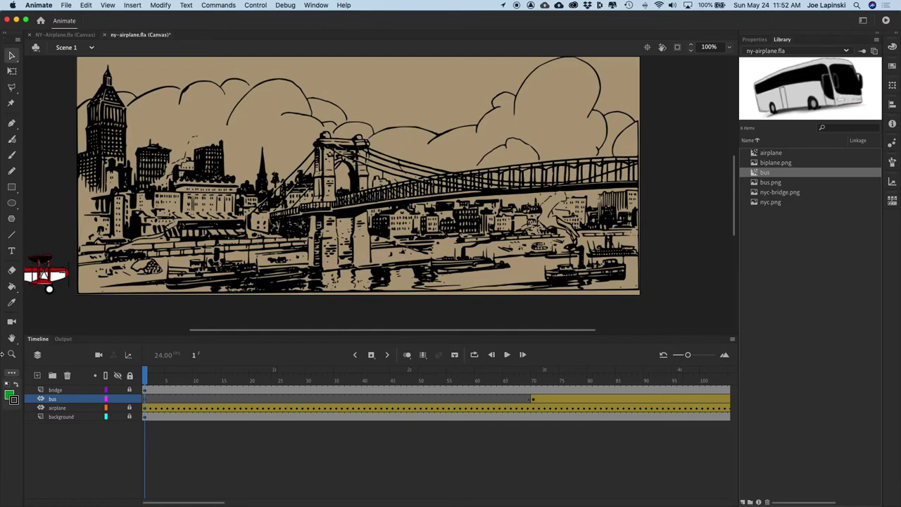
Test the movie in the browser to check the delayed bus, quit the browser and return to the timeline
key(super+Return)
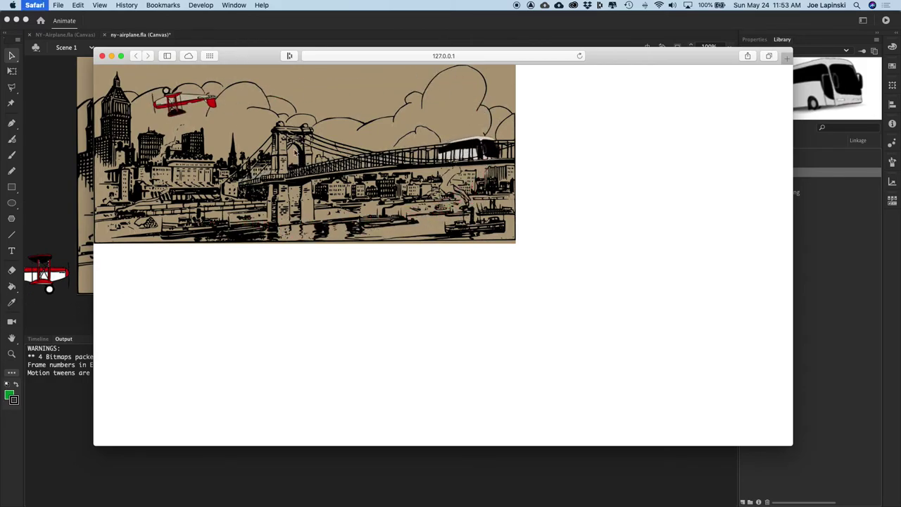
key(super+q)
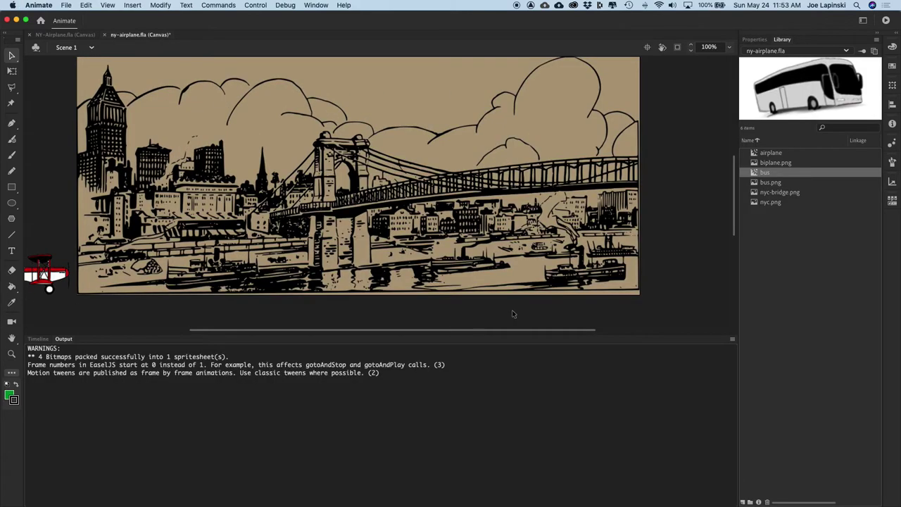
click(39, 340)
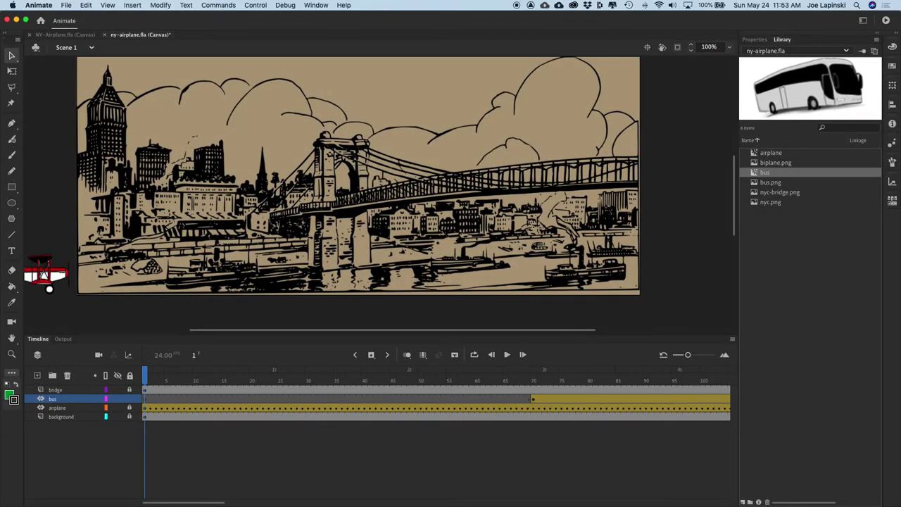
Import airplane.mp3, ArcadeN.mp3, city-N2.mp3 and HornHonk.mp3 from the project's audio folder into the library
click(824, 311)
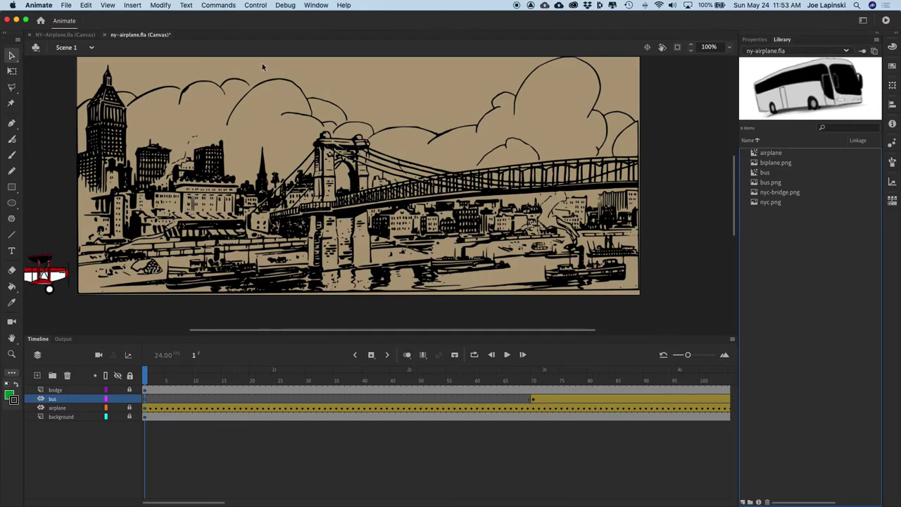
click(67, 6)
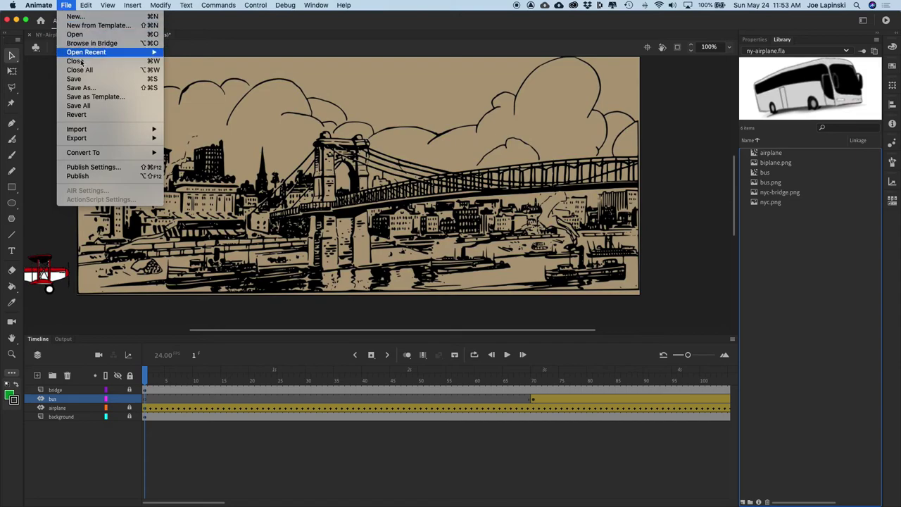
mouse_move(99, 129)
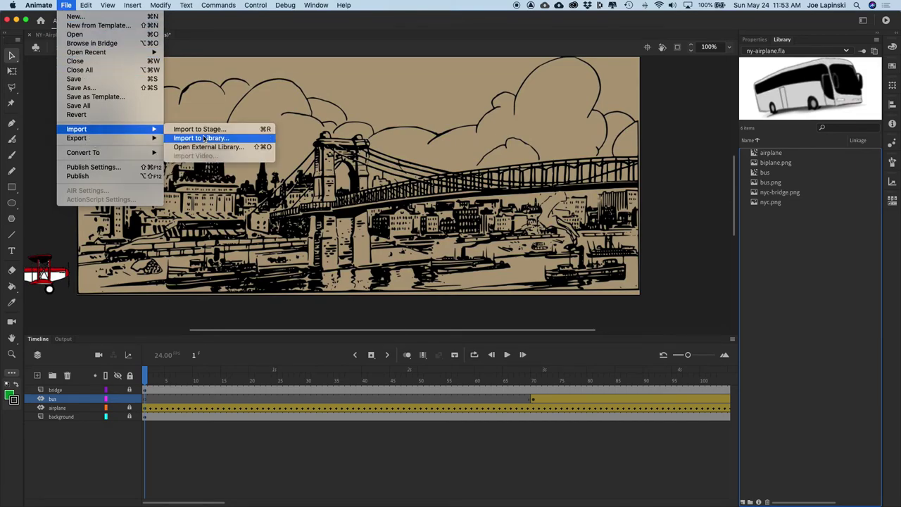
click(205, 138)
click(433, 93)
click(444, 103)
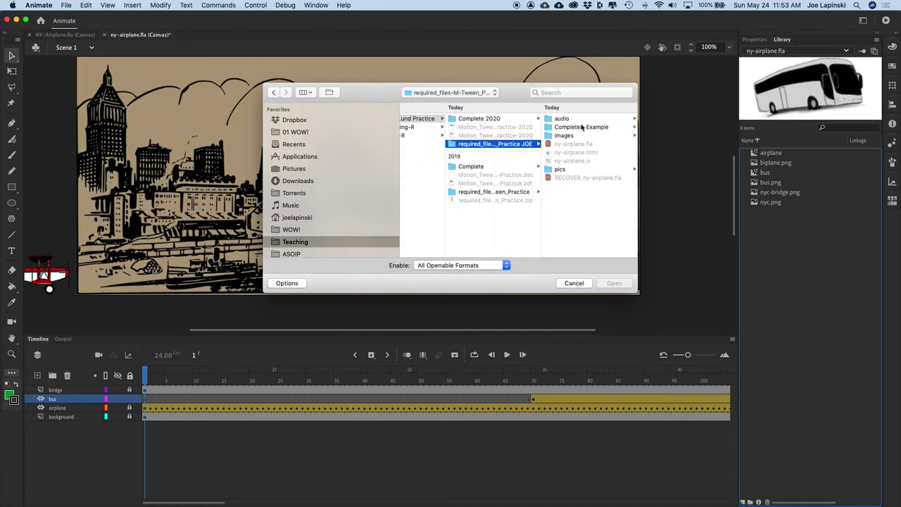
click(563, 119)
drag(572, 143, 569, 110)
click(614, 284)
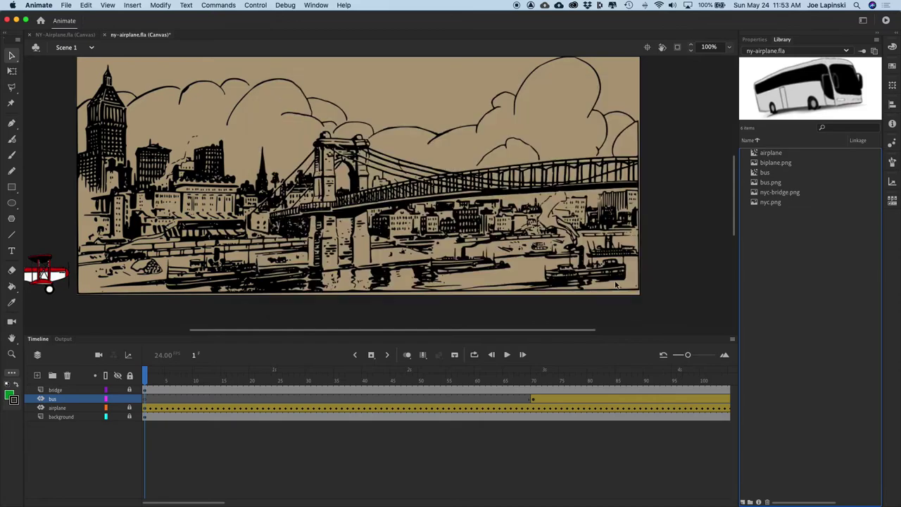
click(817, 301)
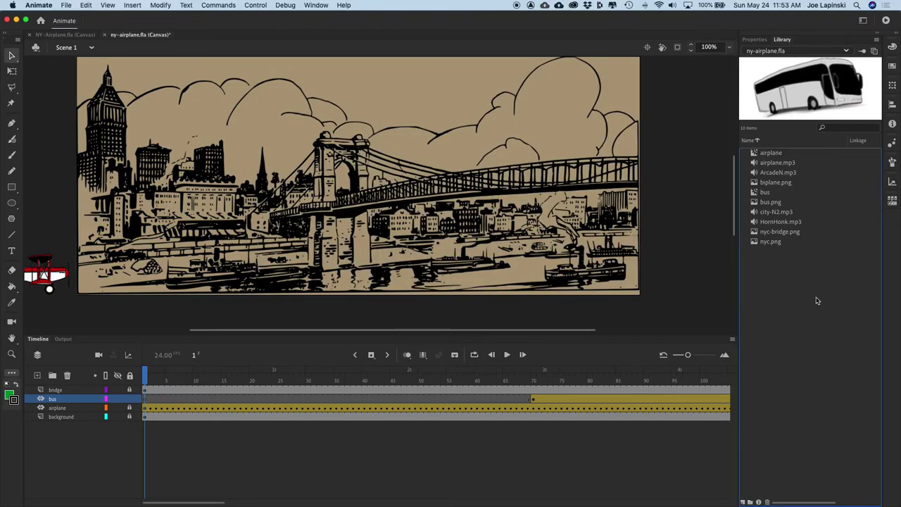
Create a library folder named audio, move the four MP3 files into it and expand the folder
click(751, 502)
text(audio)
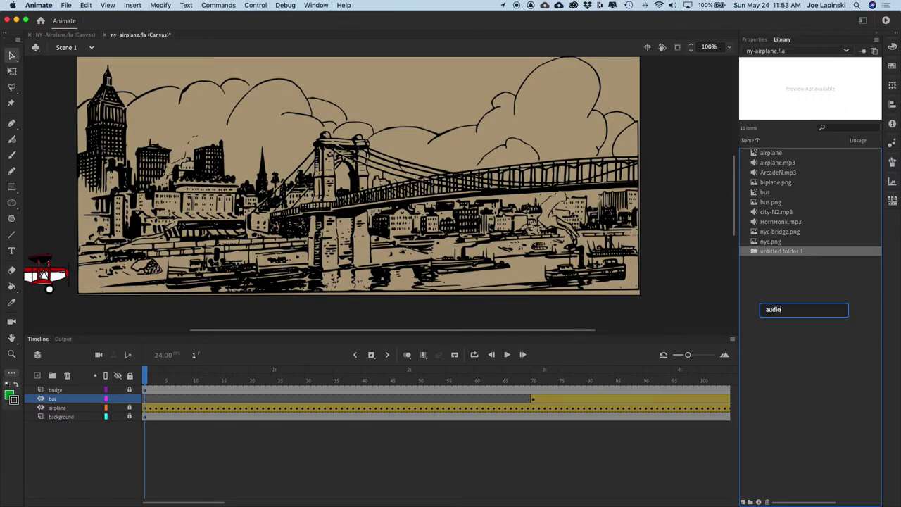
key(Return)
mouse_move(771, 163)
mouse_down()
mouse_move(762, 203)
mouse_move(773, 165)
mouse_up()
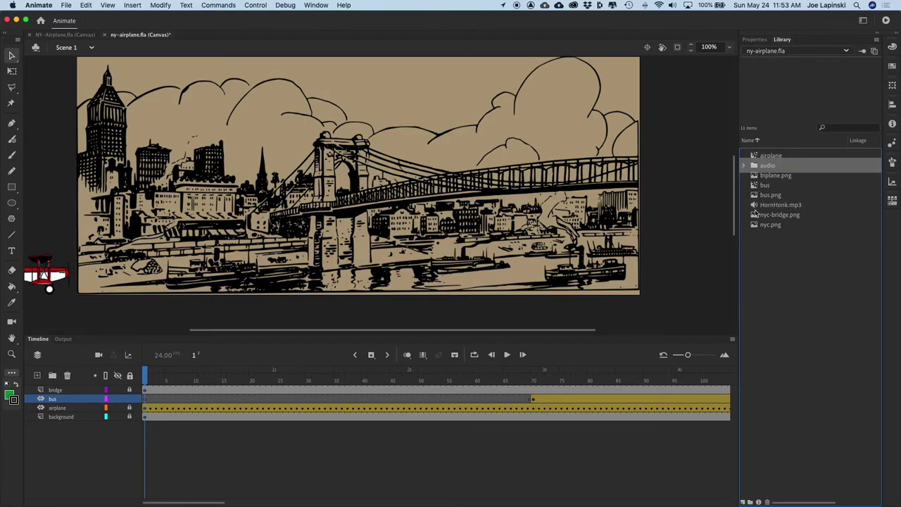
drag(755, 209, 771, 167)
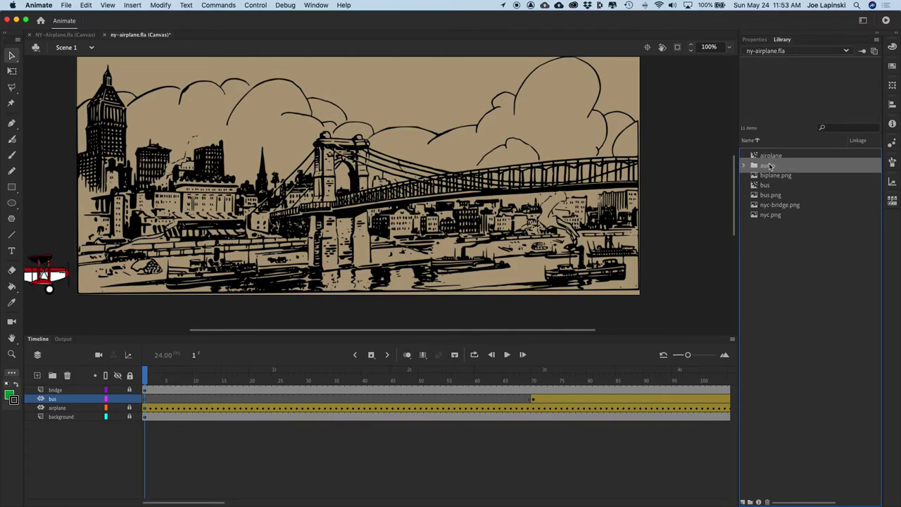
click(745, 164)
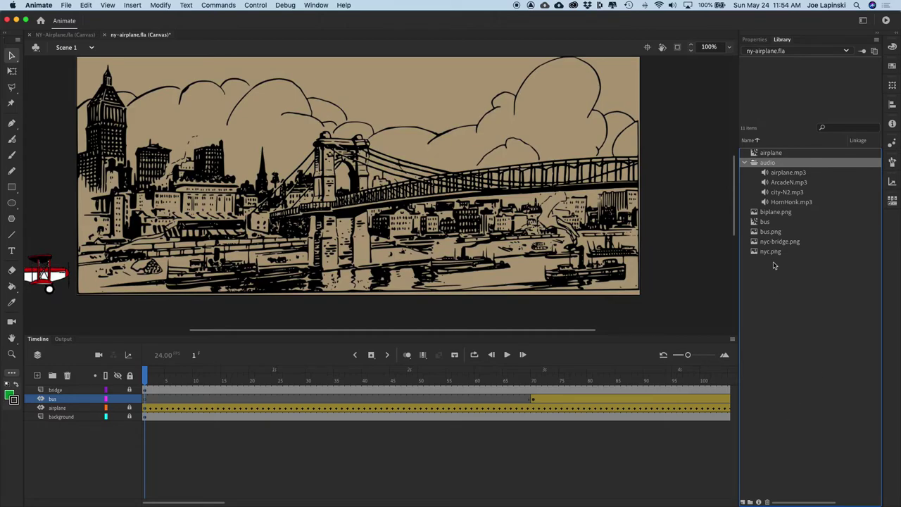
Preview the imported sounds city-N2.mp3, HornHonk.mp3 and ArcadeN.mp3 in the library
click(783, 194)
click(783, 203)
click(785, 184)
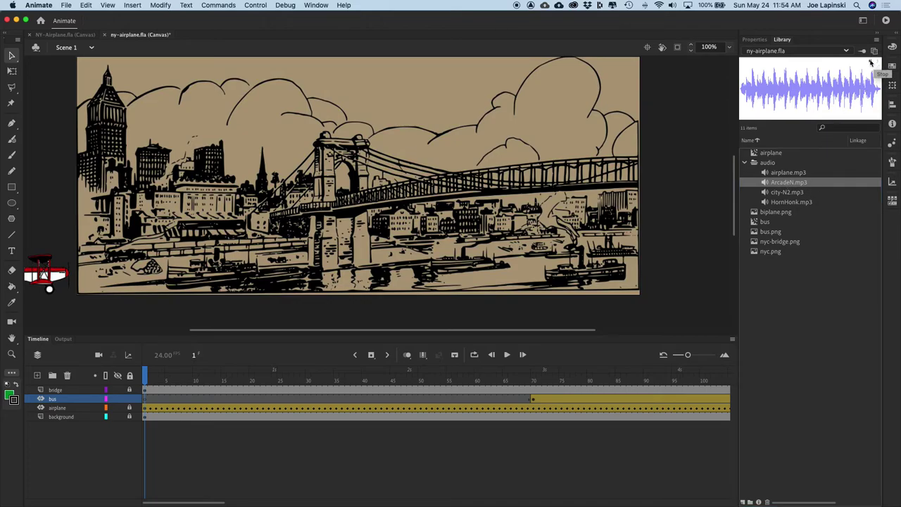
click(769, 193)
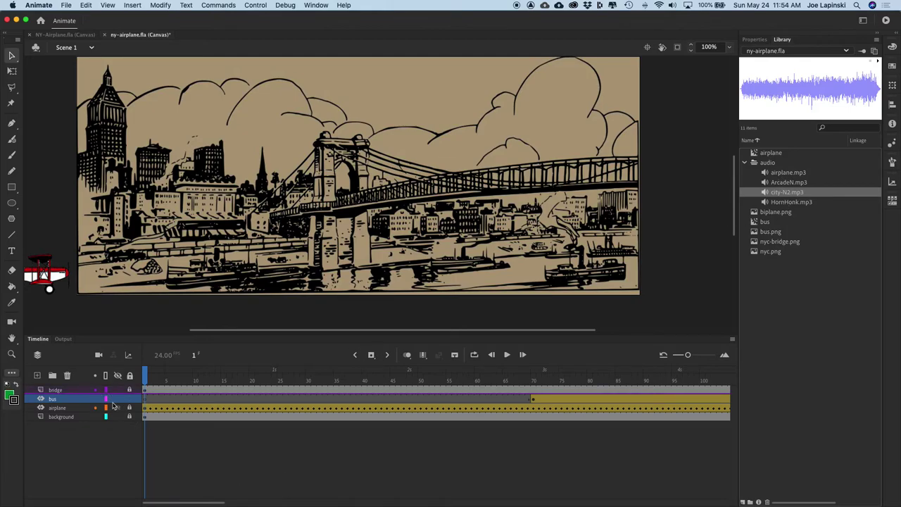
Add a new layer above the bridge layer and name it audio
click(88, 391)
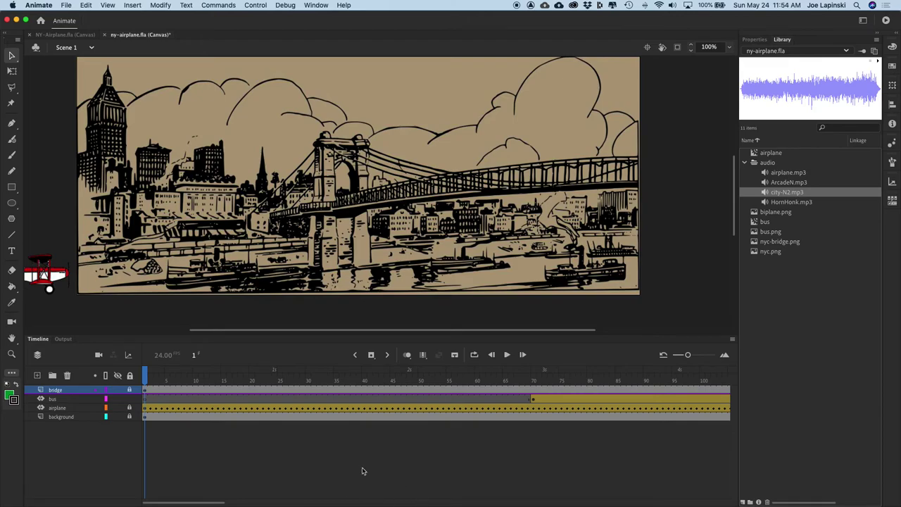
click(96, 408)
click(68, 399)
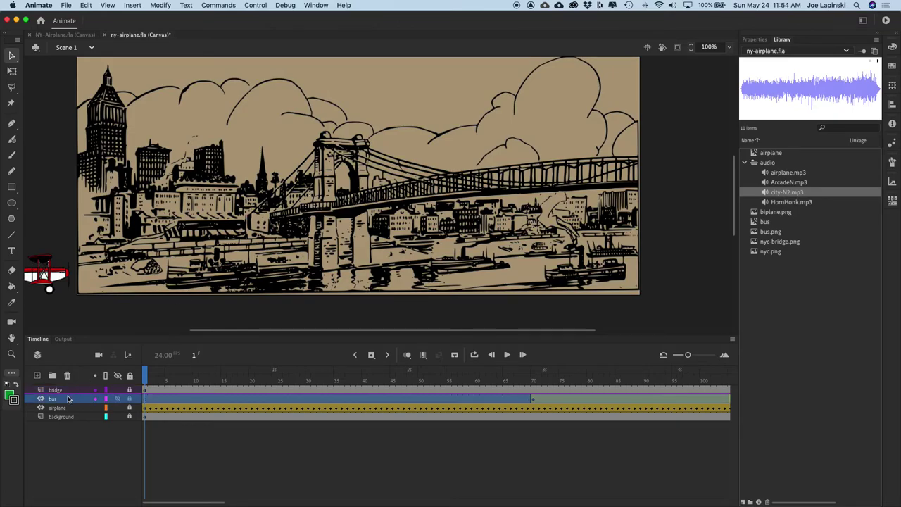
click(69, 390)
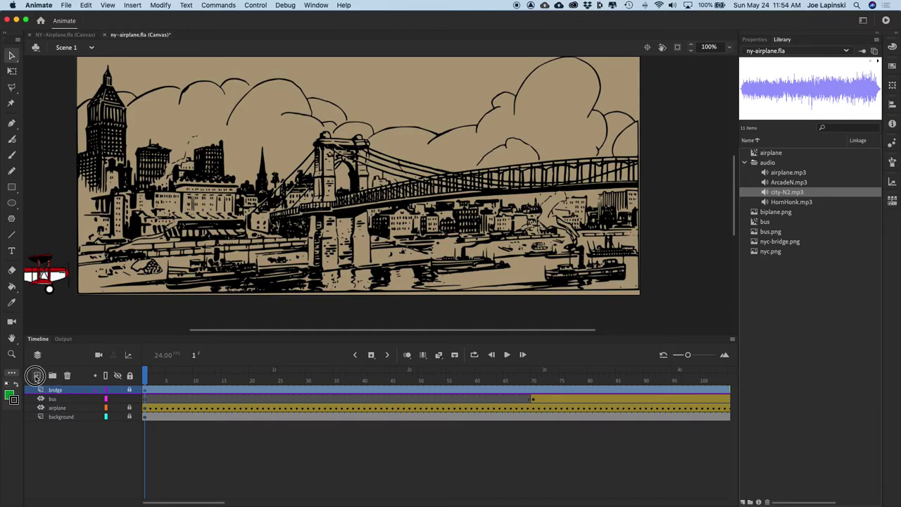
click(38, 376)
double_click(56, 389)
text(a)
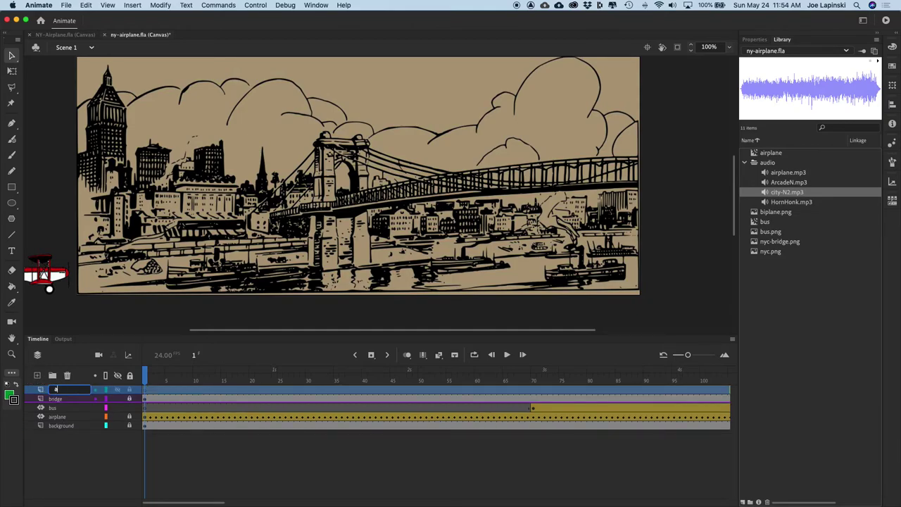
text(udio)
key(Return)
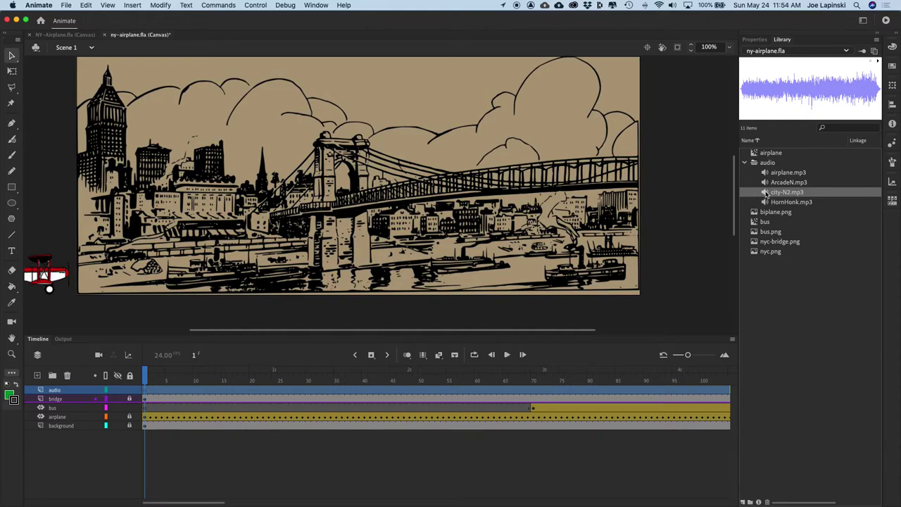
Place city-N2.mp3 from the library on the audio layer at frame 1 and scrub the playhead to check the sound
drag(767, 194, 405, 156)
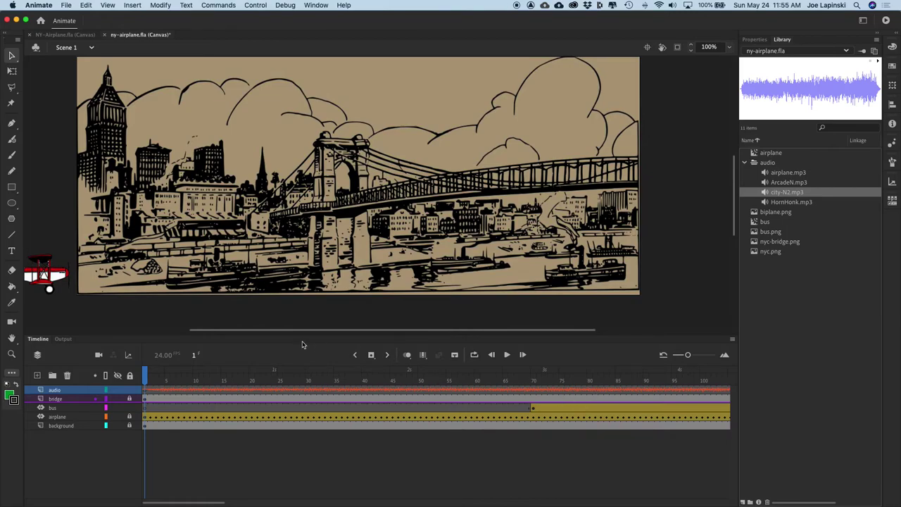
click(146, 376)
drag(146, 375, 212, 382)
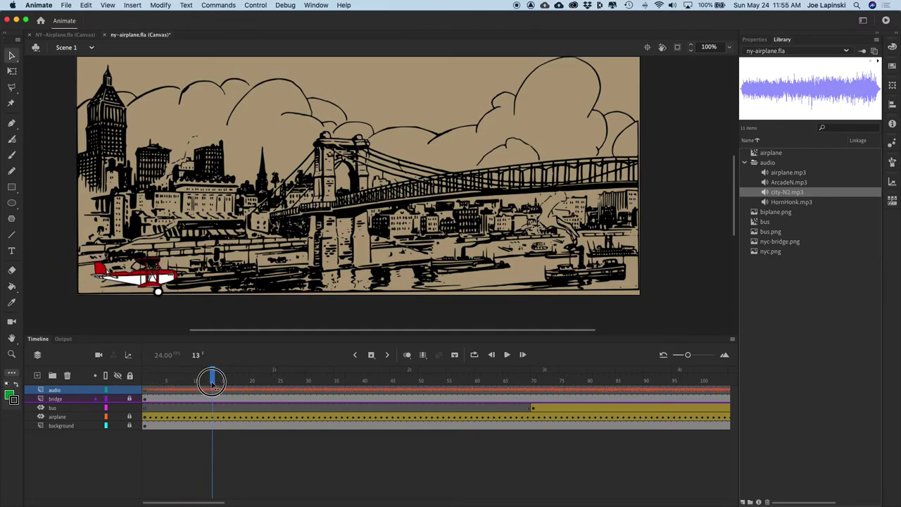
Look at the audio layers in NY-Airplane.fla for reference and rename the audio layer in ny-airplane.fla to audio_background
click(67, 33)
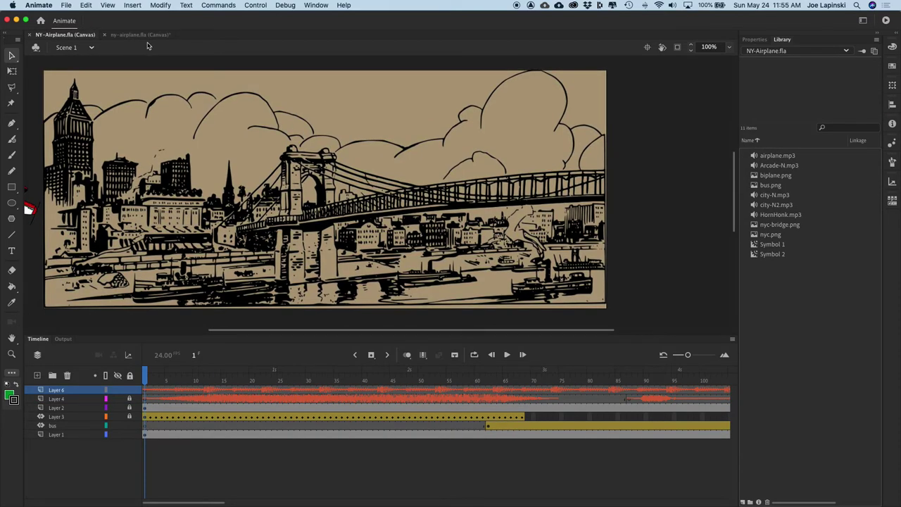
click(139, 35)
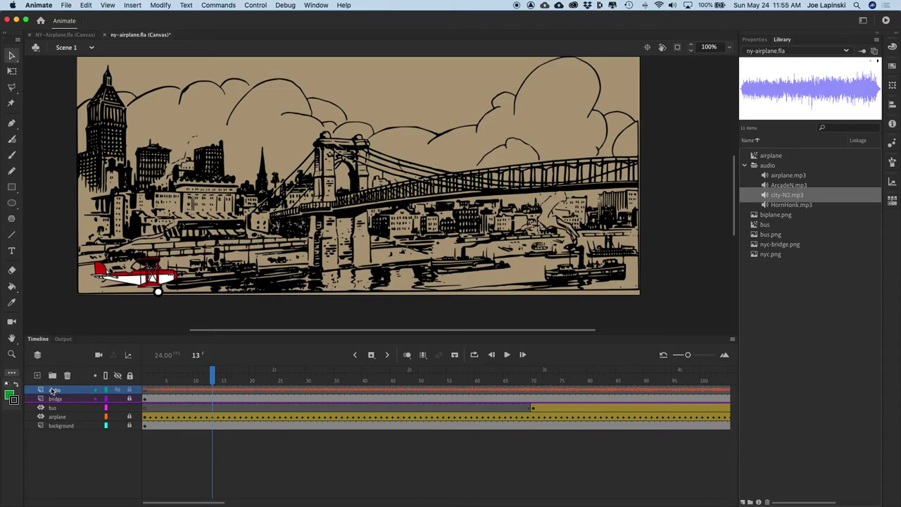
double_click(58, 391)
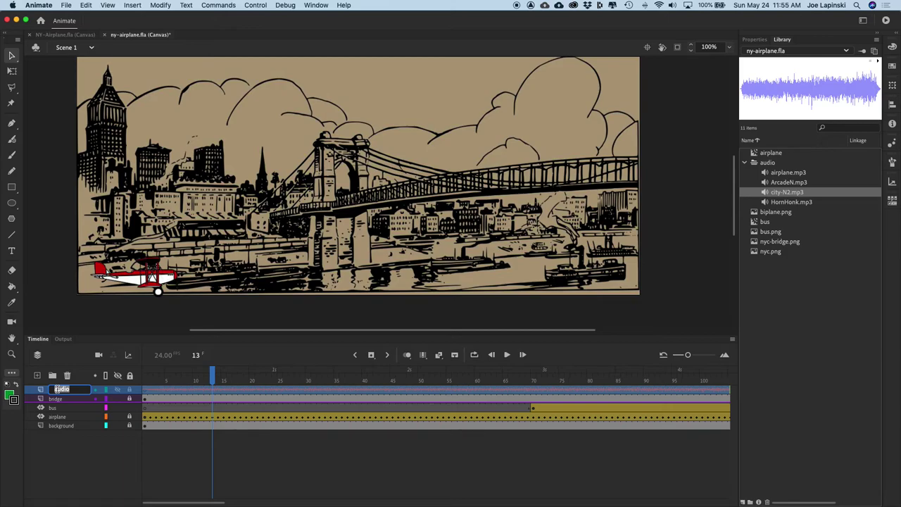
text(audio backg)
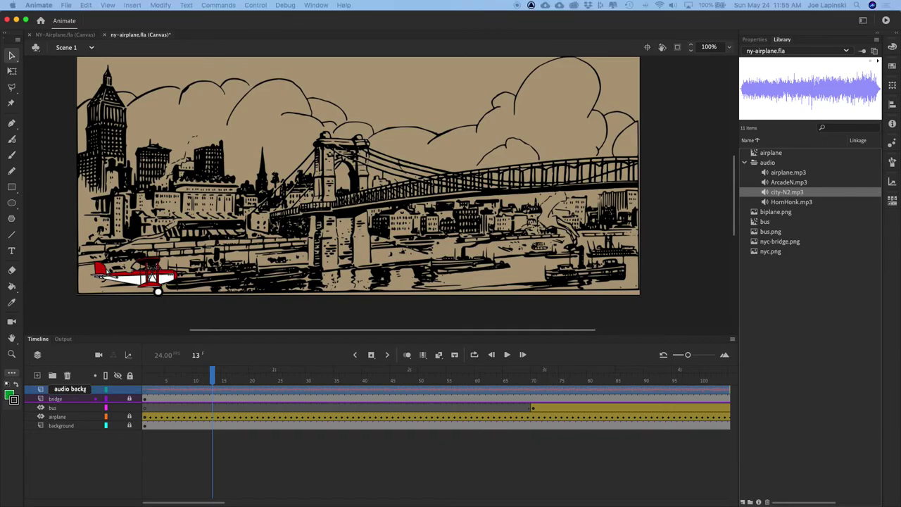
text(round)
key(Return)
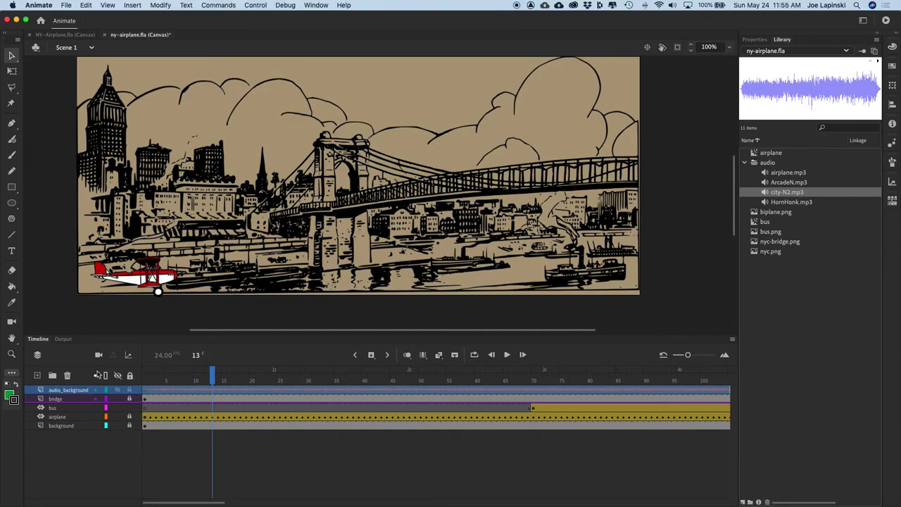
Add a layer named audio_sfx above audio_background and return the playhead to frame 1
click(37, 376)
double_click(62, 389)
text(audio_sfx)
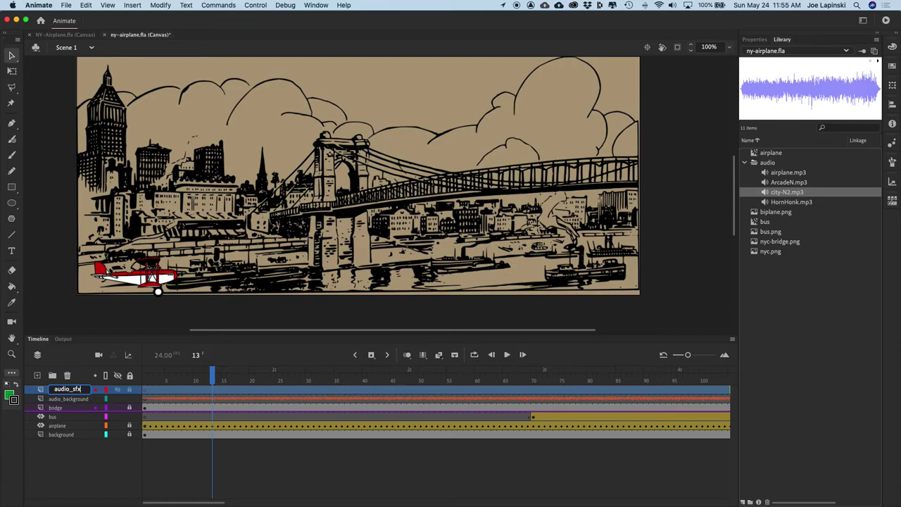
key(Return)
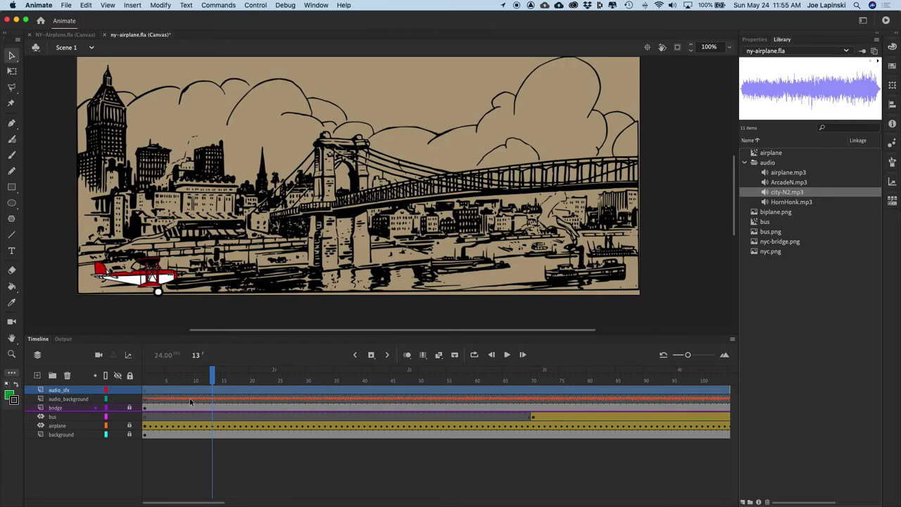
drag(213, 374, 120, 373)
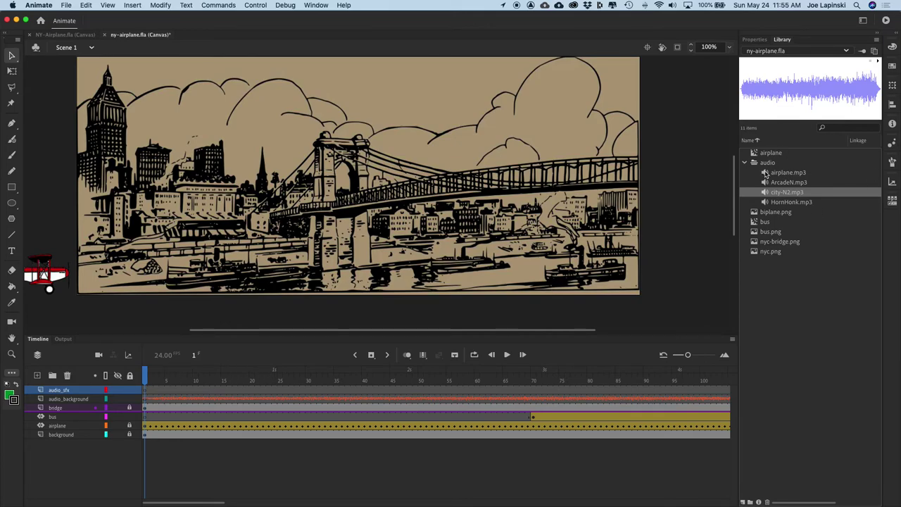
Place airplane.mp3 from the library on the audio_sfx layer at frame 1 and scrub the playhead to frame 70
drag(767, 174, 292, 167)
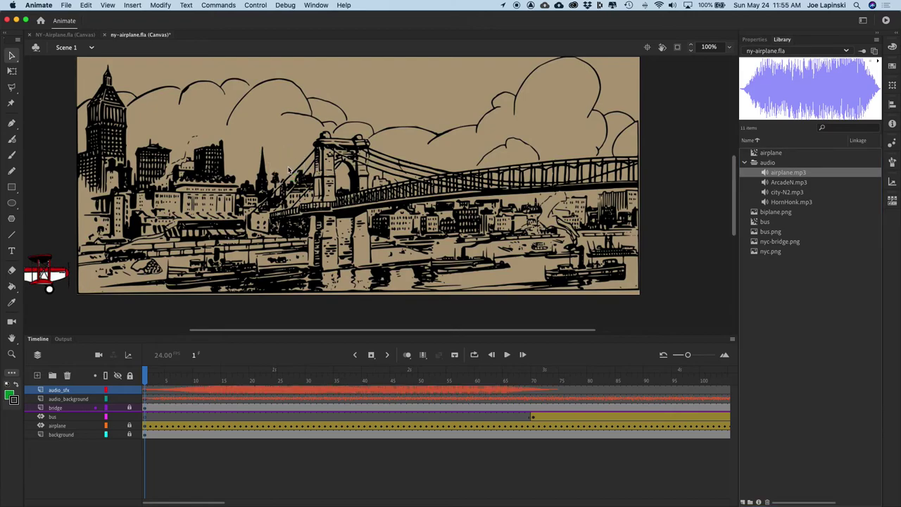
drag(147, 379, 533, 420)
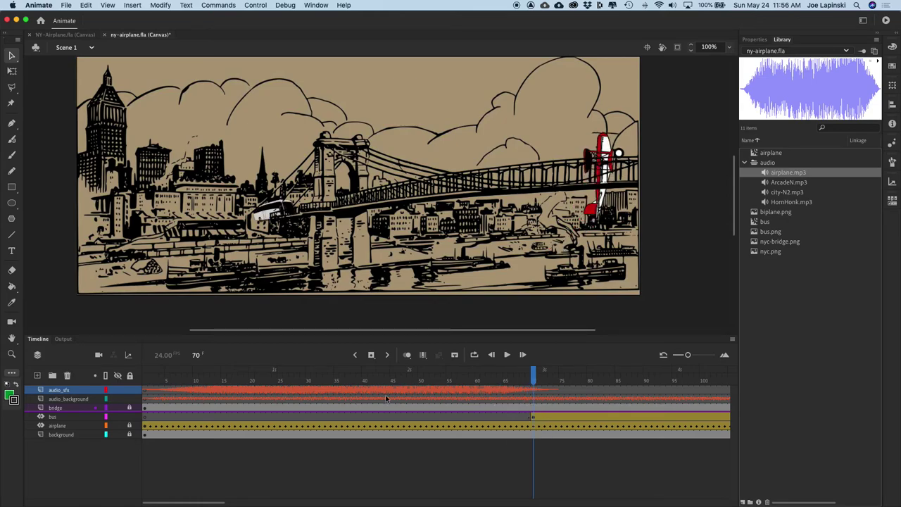
Insert a blank keyframe at frame 90 on the audio_sfx layer and place HornHonk.mp3 from the library there
drag(532, 372, 649, 418)
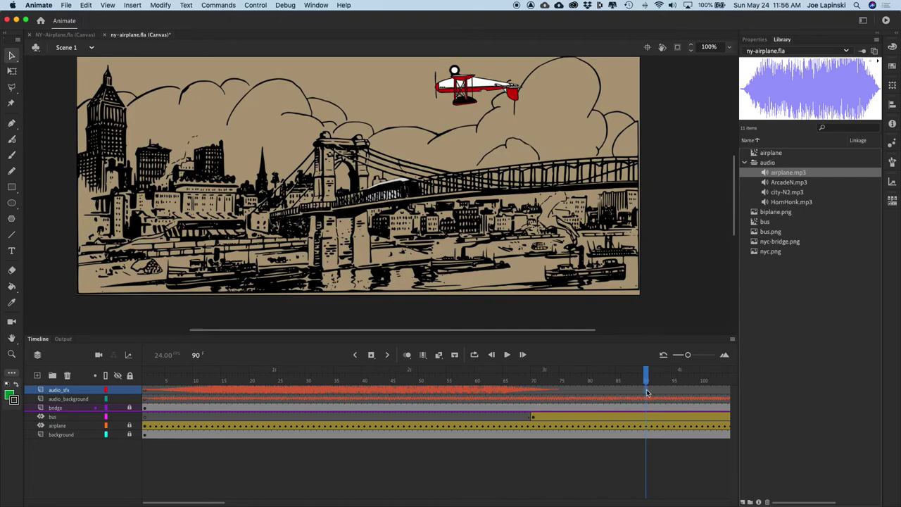
right_click(647, 393)
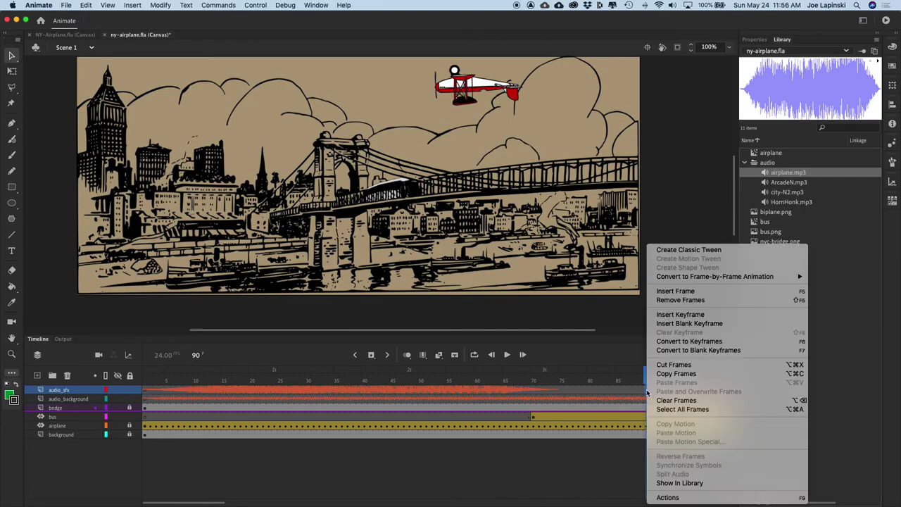
click(698, 325)
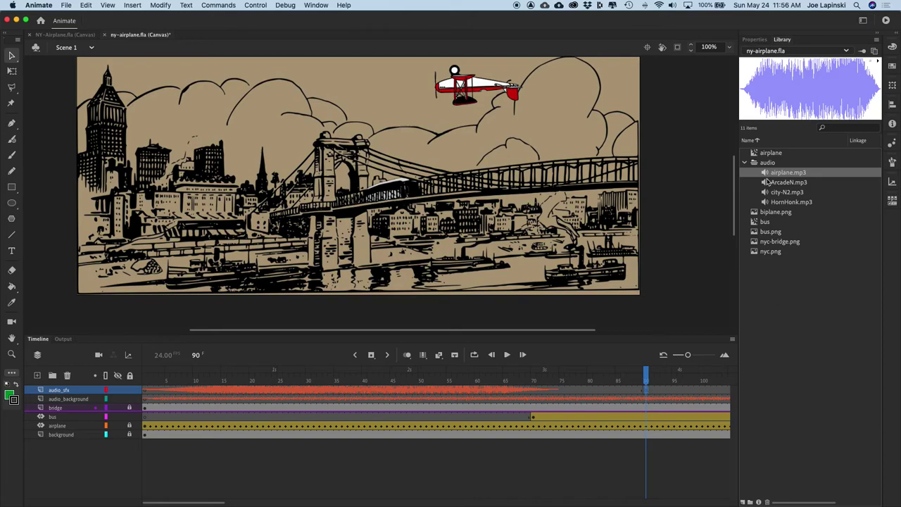
drag(766, 203, 509, 190)
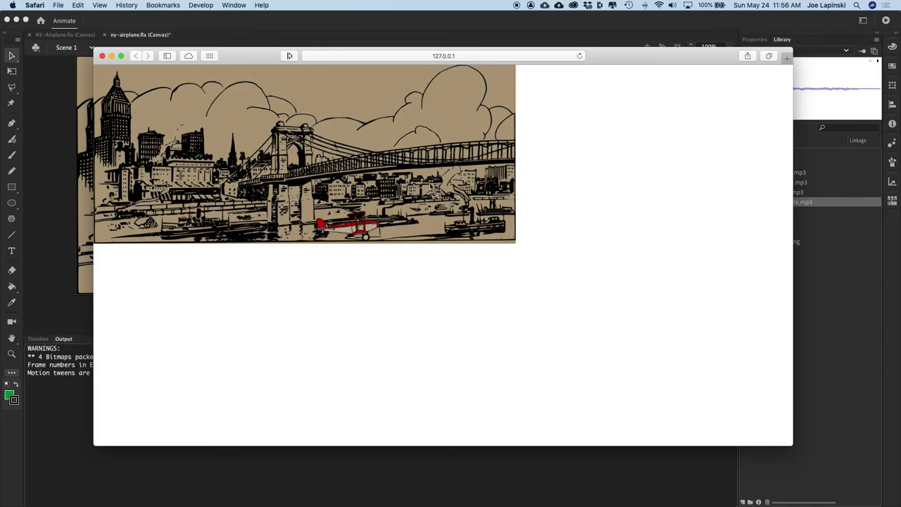
Check the animation preview and its address in Safari, quit the browser and bring the Animate timeline back into view
click(474, 56)
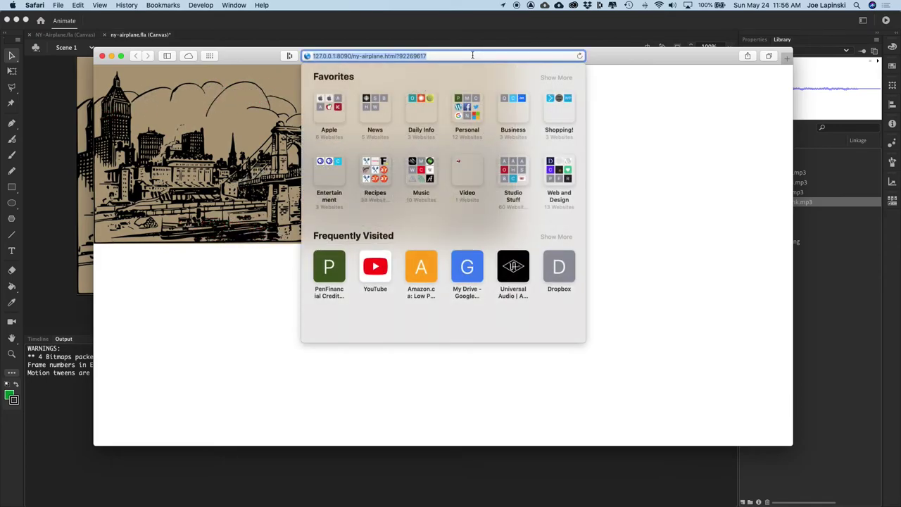
key(super+q)
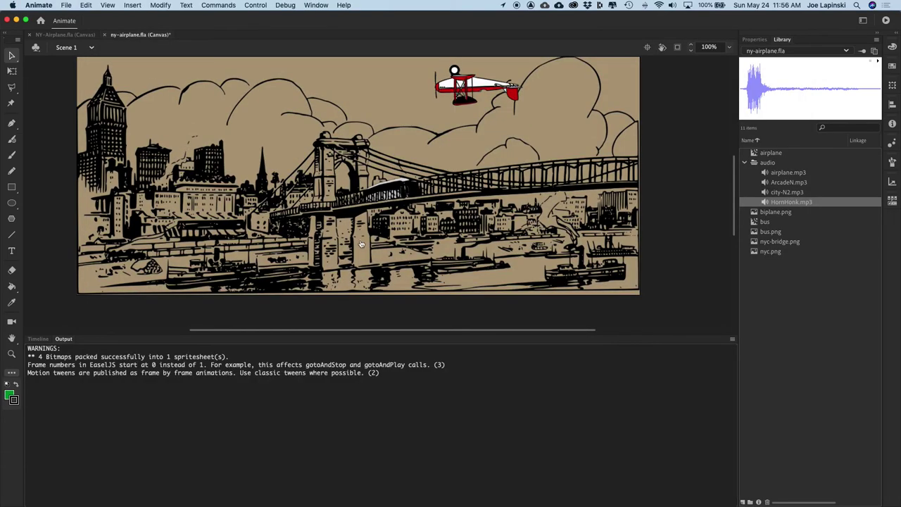
key(super+Tab)
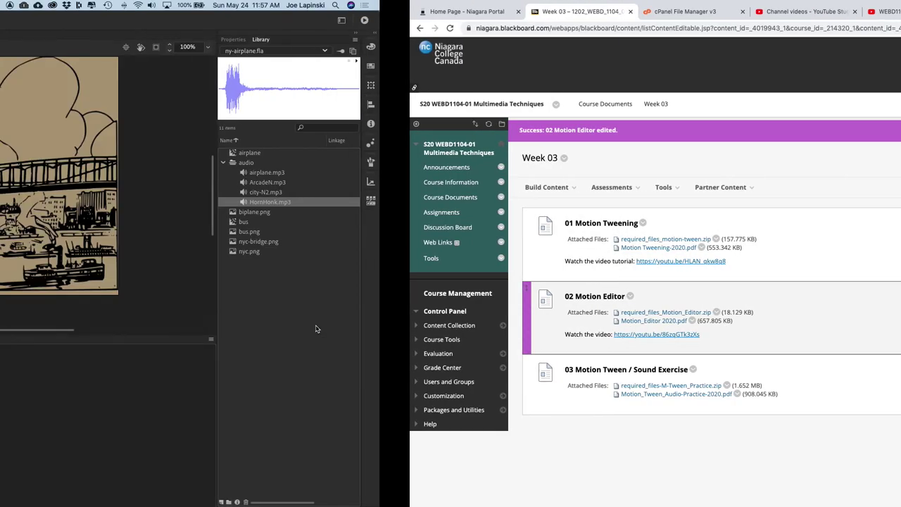
click(40, 339)
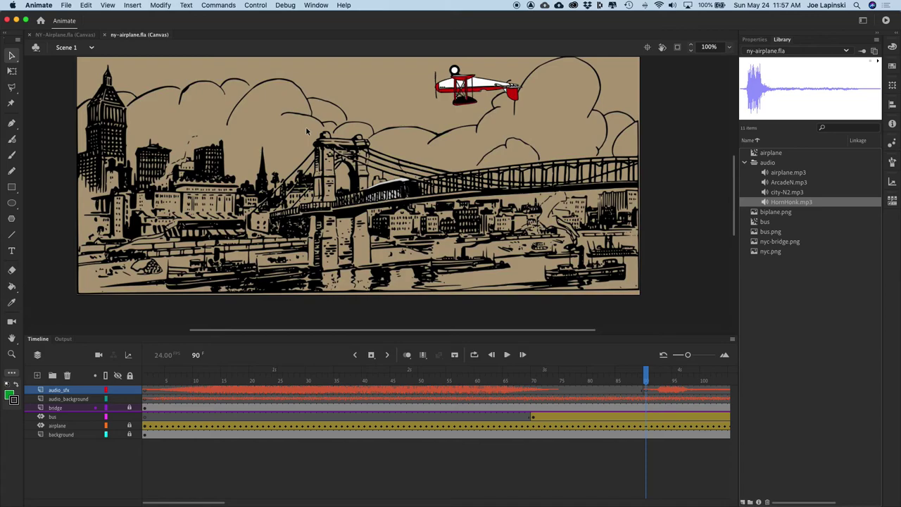
In the publish settings, enable Center stage for Both, Make responsive for Both, and Scale to fill visible area with Fit in view
click(66, 5)
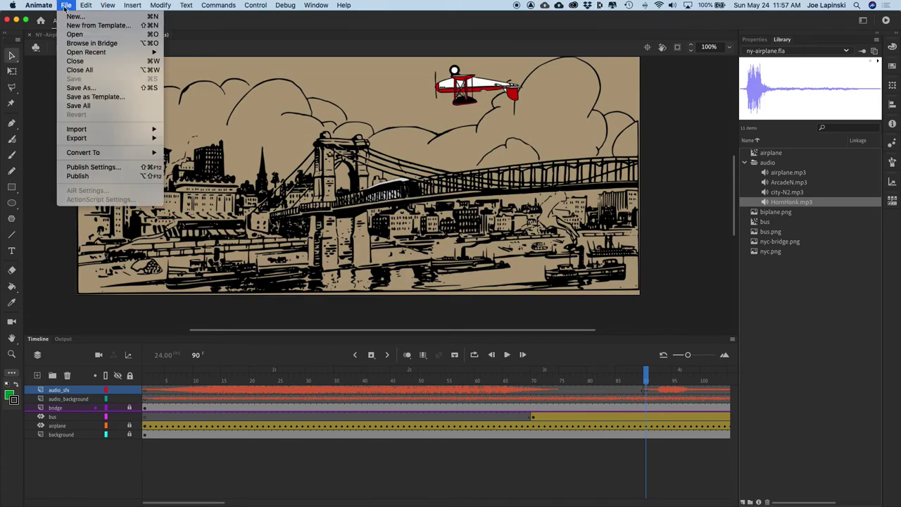
click(91, 167)
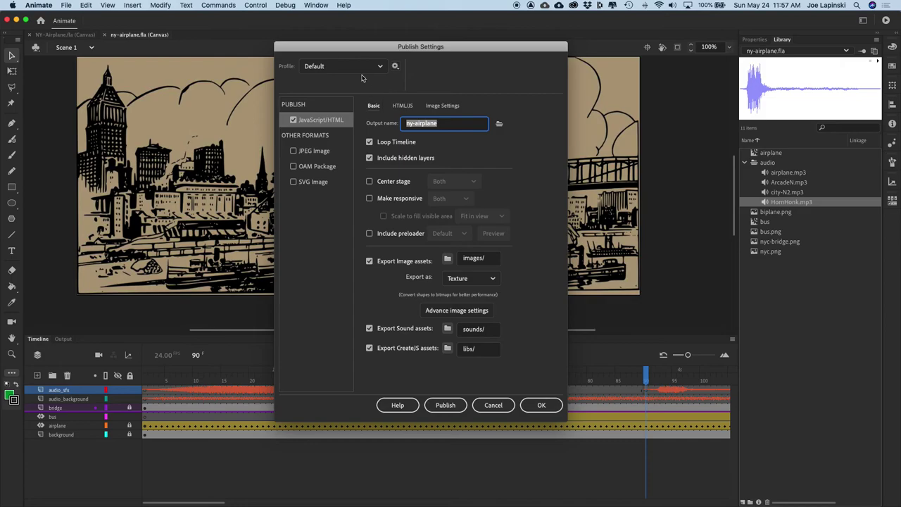
click(369, 183)
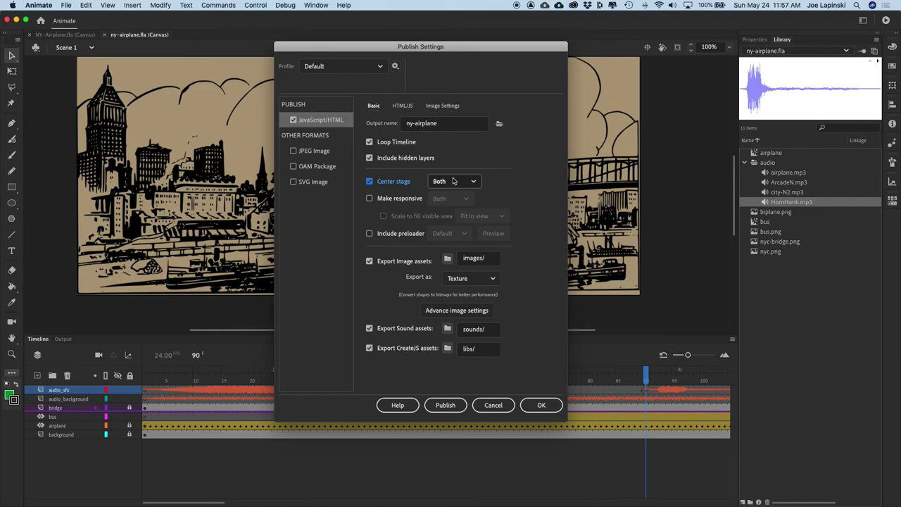
click(371, 200)
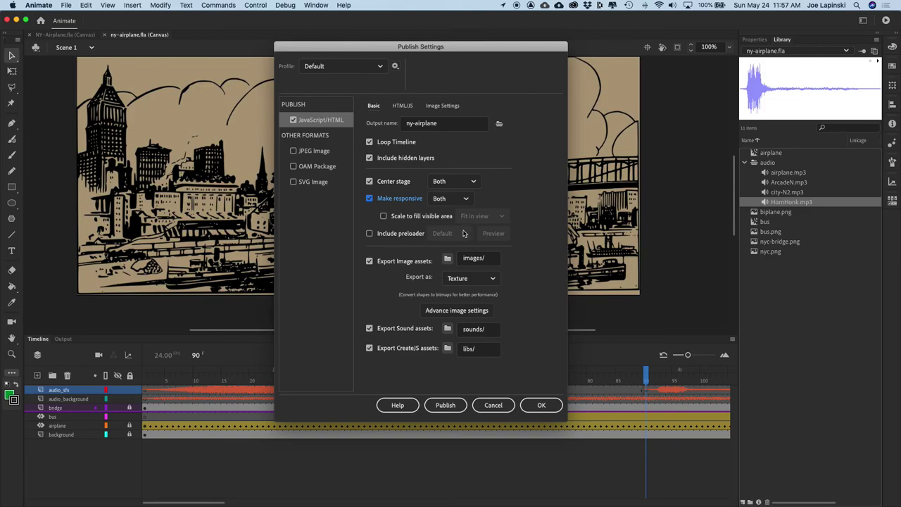
click(384, 217)
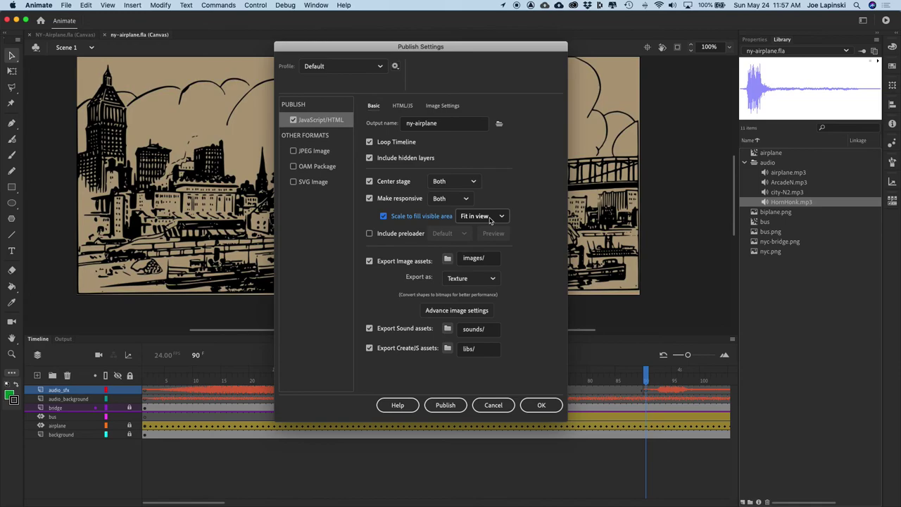
click(542, 405)
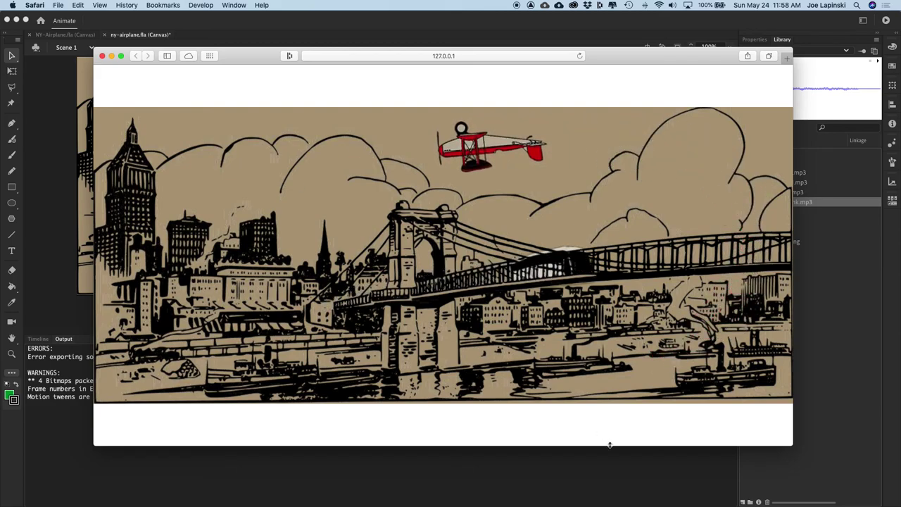
Enlarge and reposition the Safari preview window to check how the stage scales, and return to Animate
drag(792, 444, 830, 456)
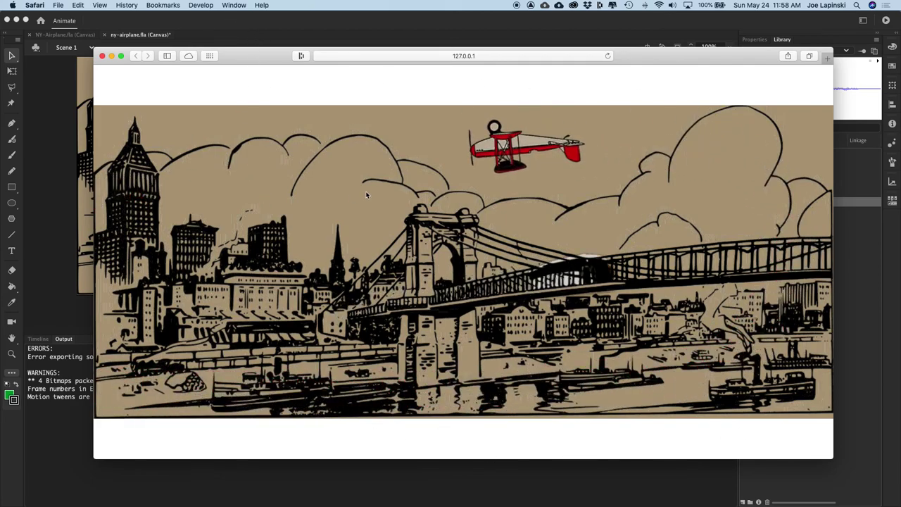
drag(248, 59, 238, 42)
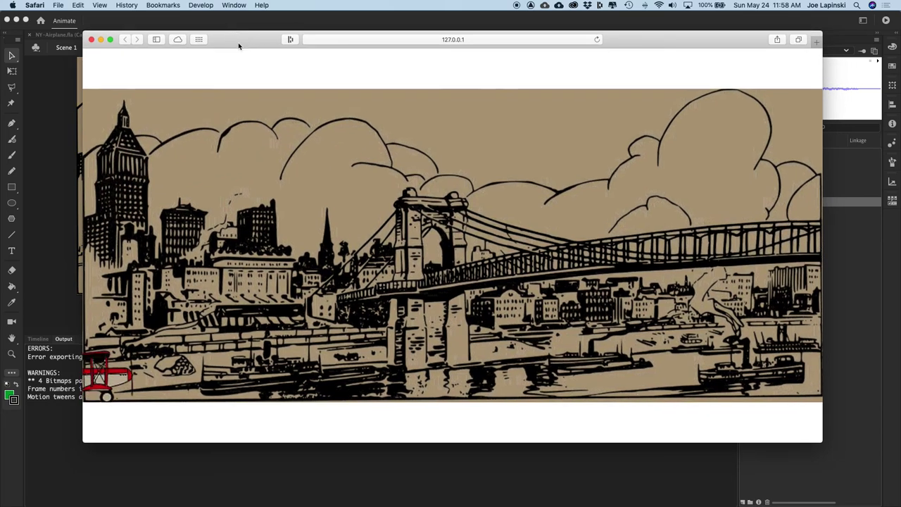
click(12, 38)
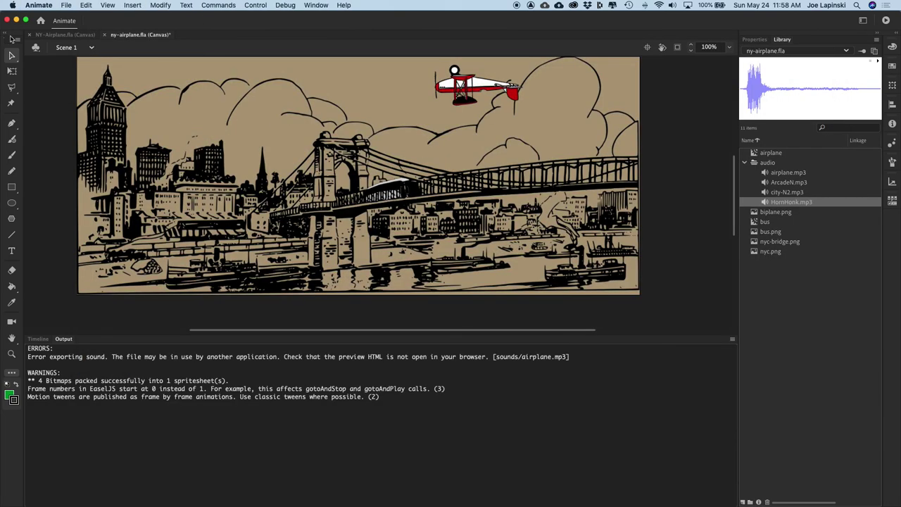
Turn off Scale to fill visible area in the publish settings, preview the animation in Safari and quit the browser
click(65, 6)
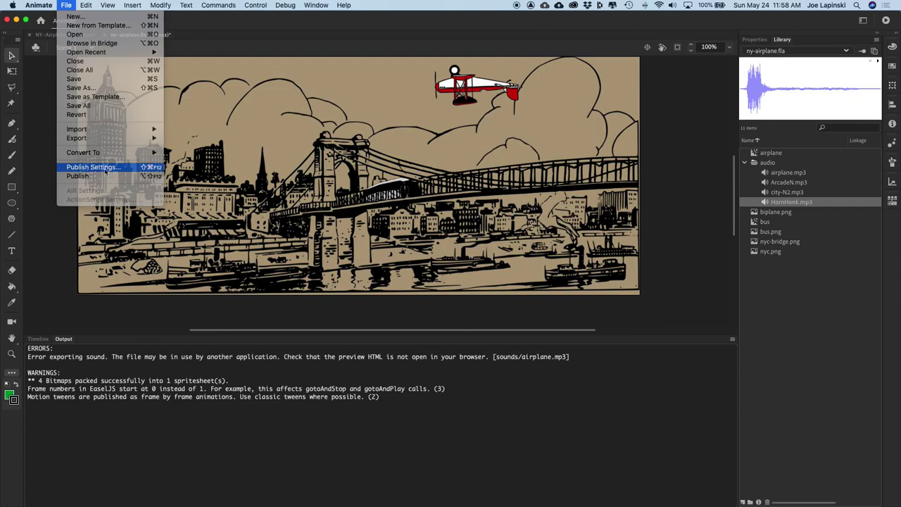
click(105, 170)
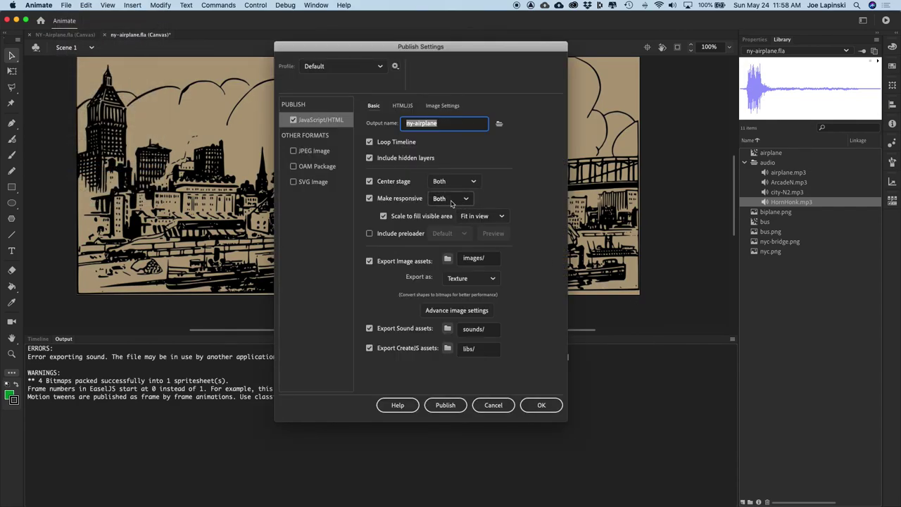
click(498, 216)
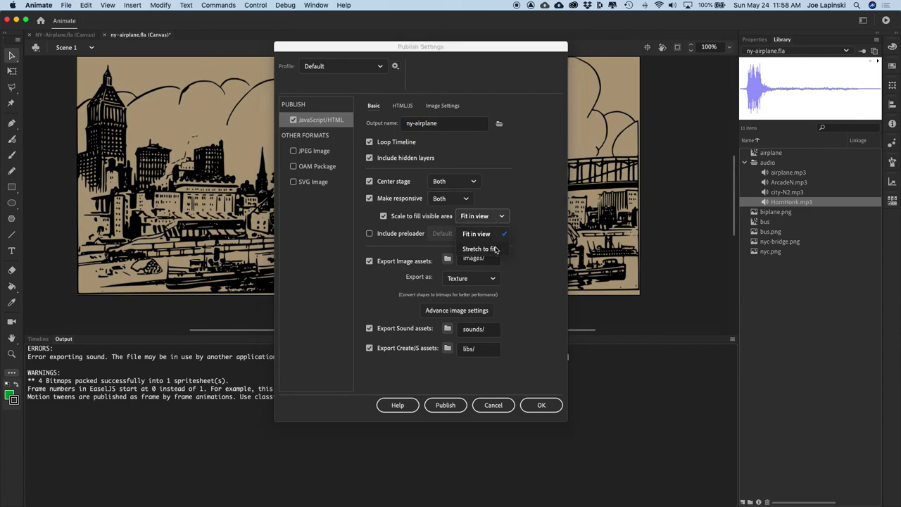
click(508, 189)
click(448, 200)
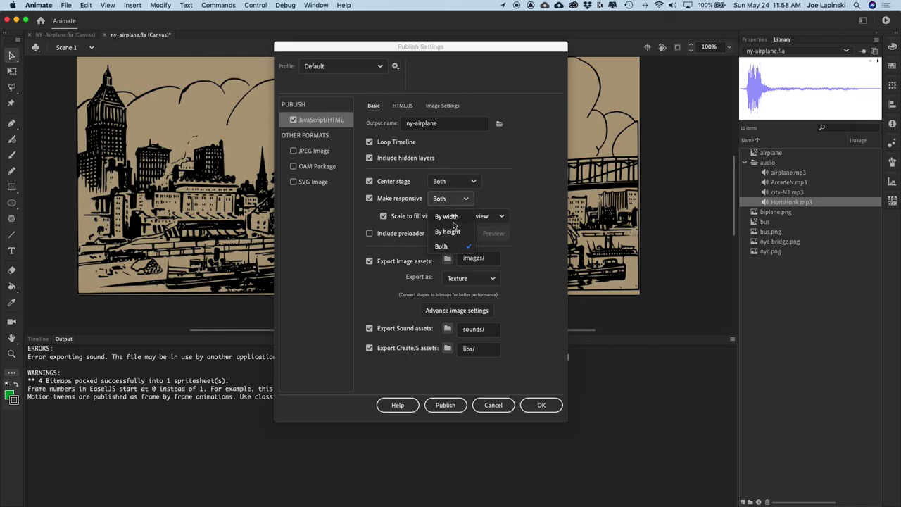
click(496, 195)
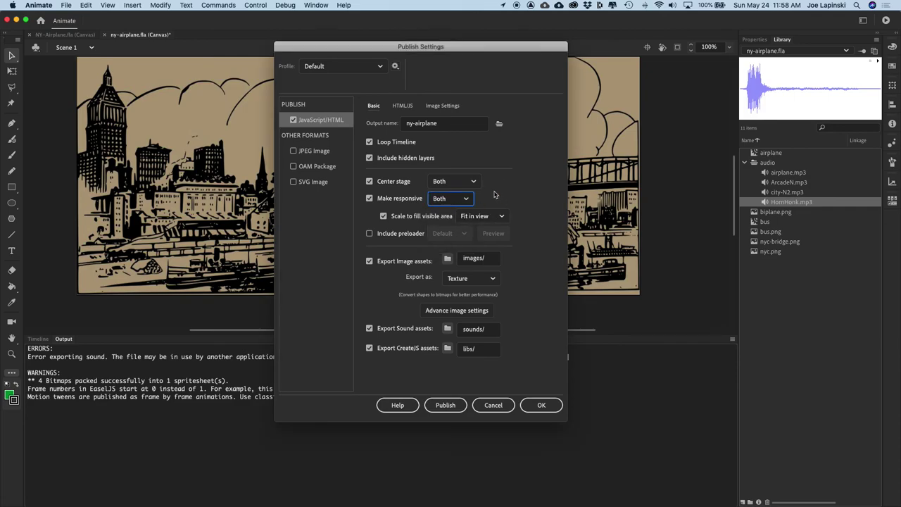
click(383, 218)
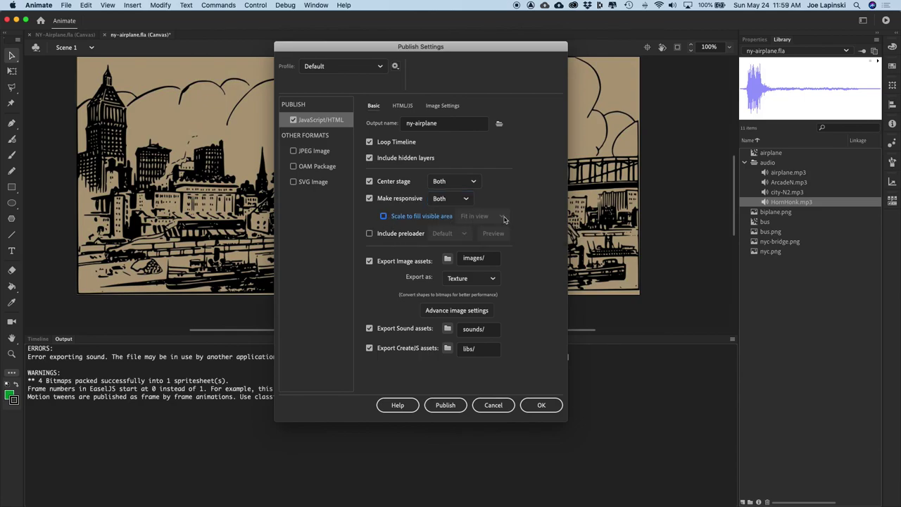
click(541, 405)
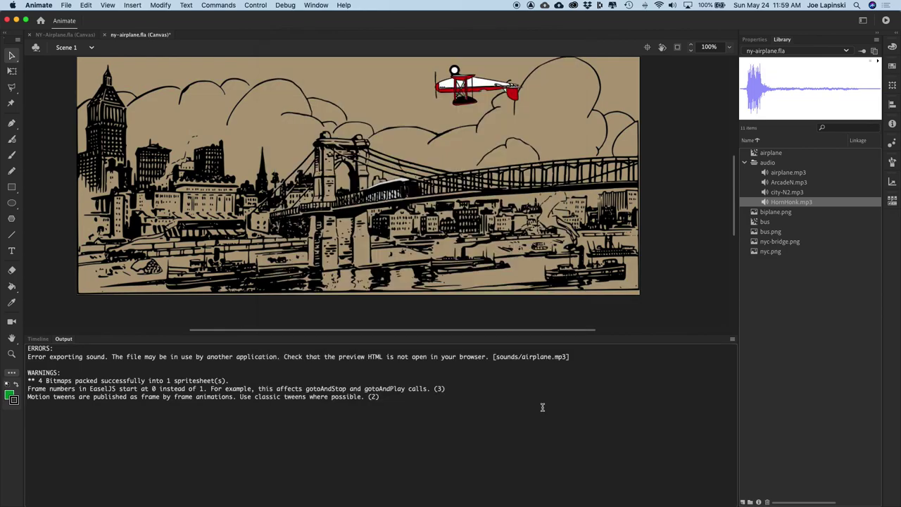
key(shift+alt+F12)
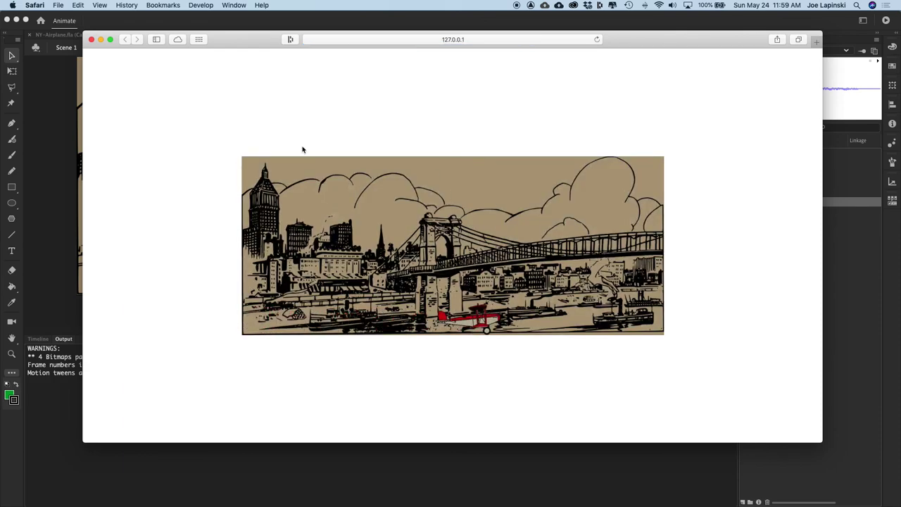
key(super+q)
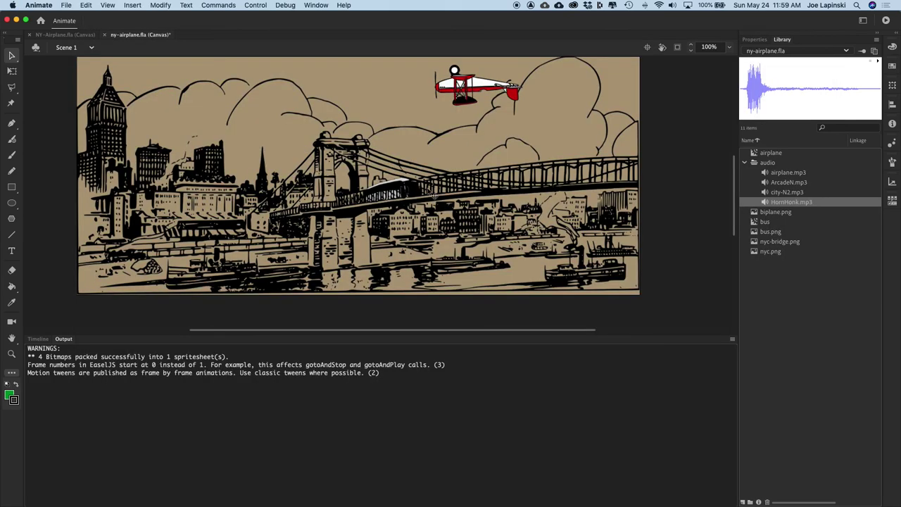
Enable Scale to fill visible area with Stretch to fit in the publish settings and test the preview in a resized Safari window
click(65, 5)
click(92, 168)
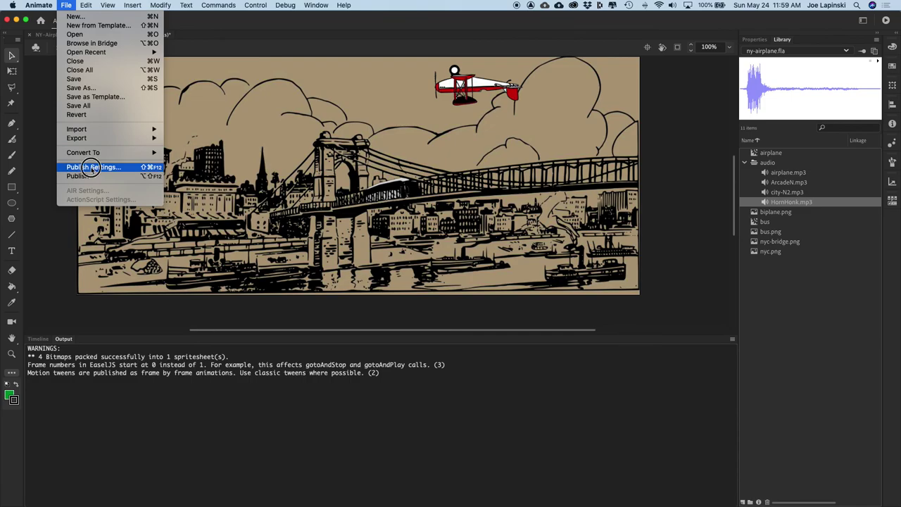
click(383, 215)
click(496, 218)
click(491, 252)
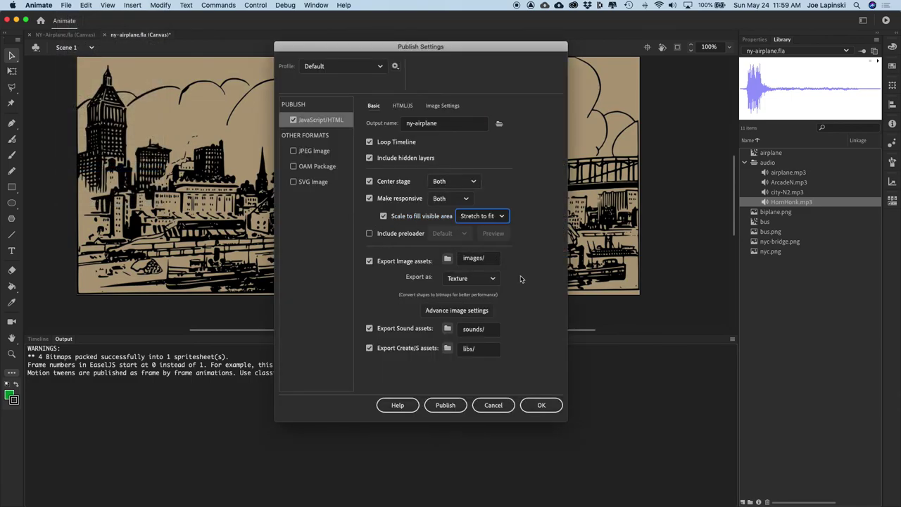
click(544, 405)
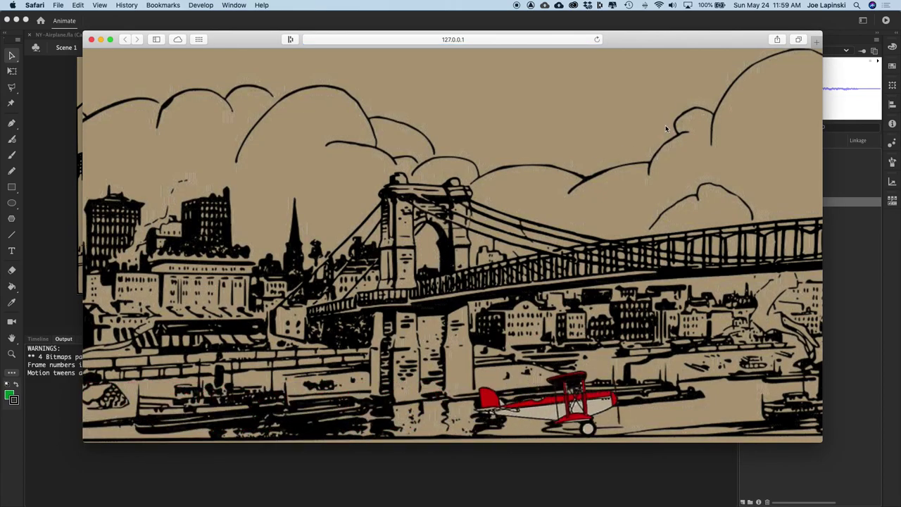
drag(819, 442, 818, 468)
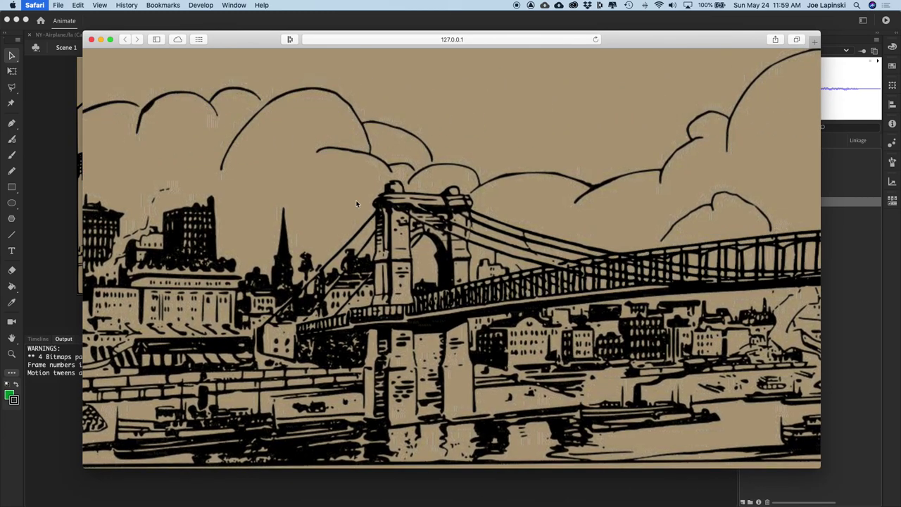
key(super+q)
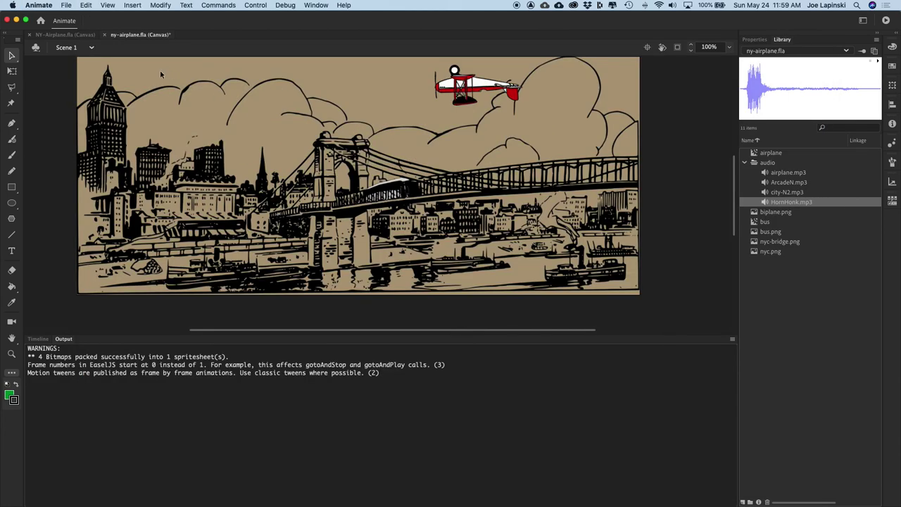
Set Scale to fill visible area back to Fit in view in the publish settings
click(65, 5)
click(105, 169)
click(481, 217)
click(480, 233)
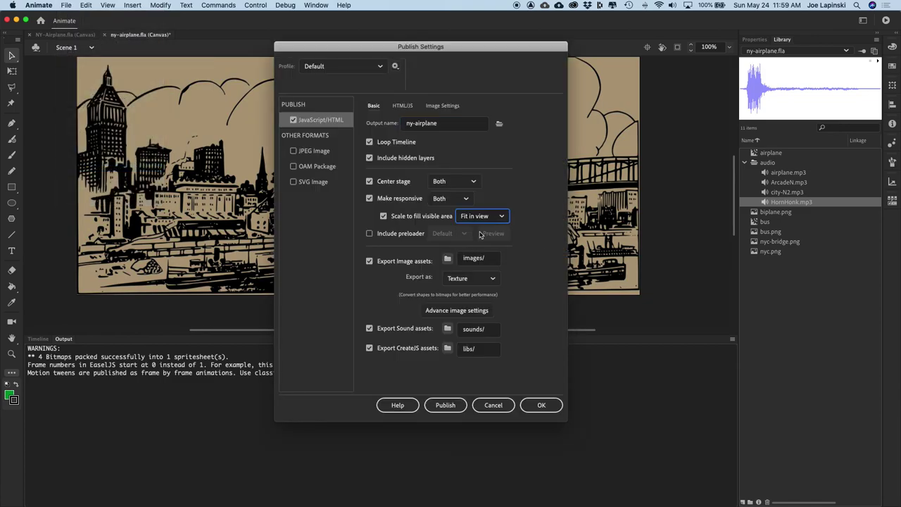
click(543, 406)
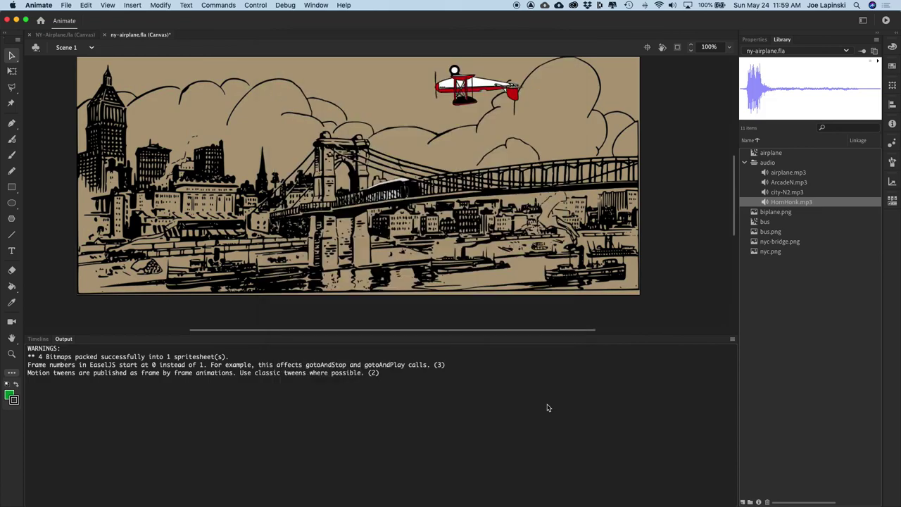